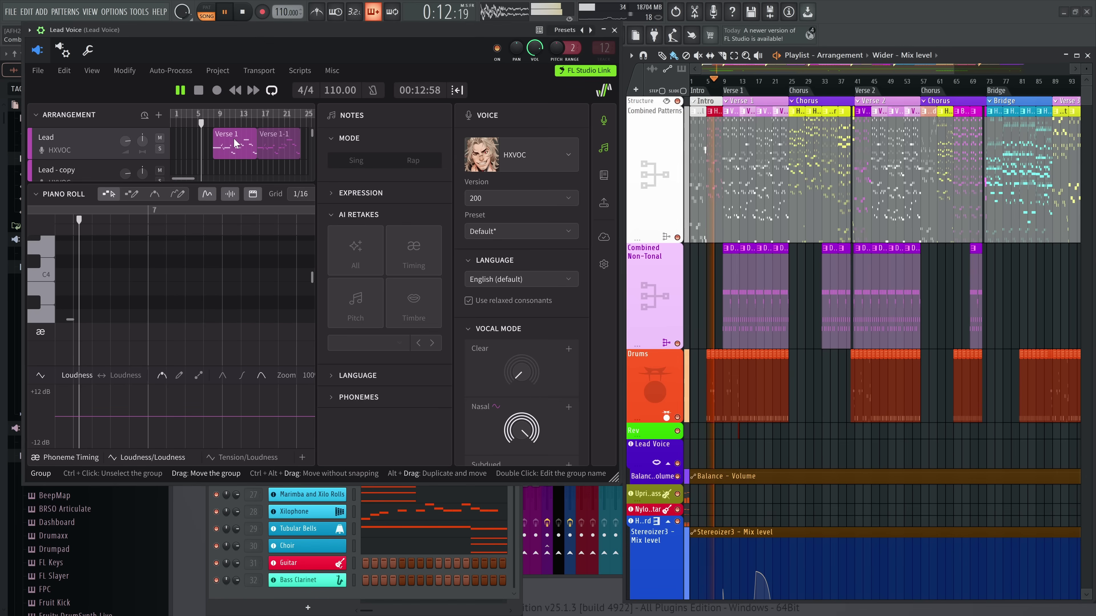
Step: Enlarge the Lead Voice window and follow the Verse 1 and Verse 1-1 notes in the piano roll during playback
scroll(256, 283, "down", 1)
scroll(244, 259, "down", 1)
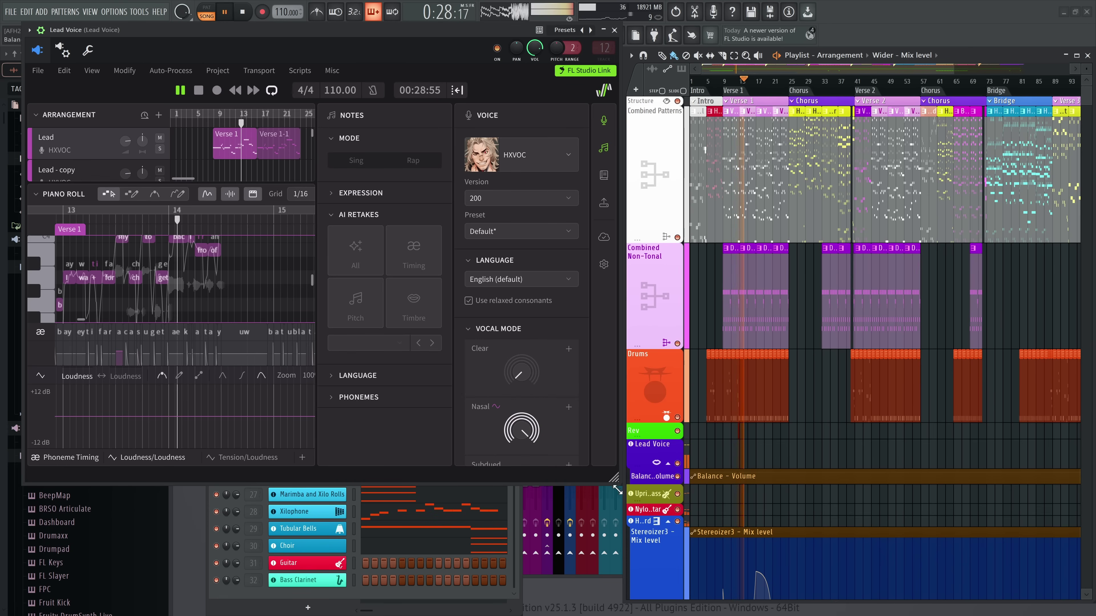
left_click_drag(614, 477, 637, 582)
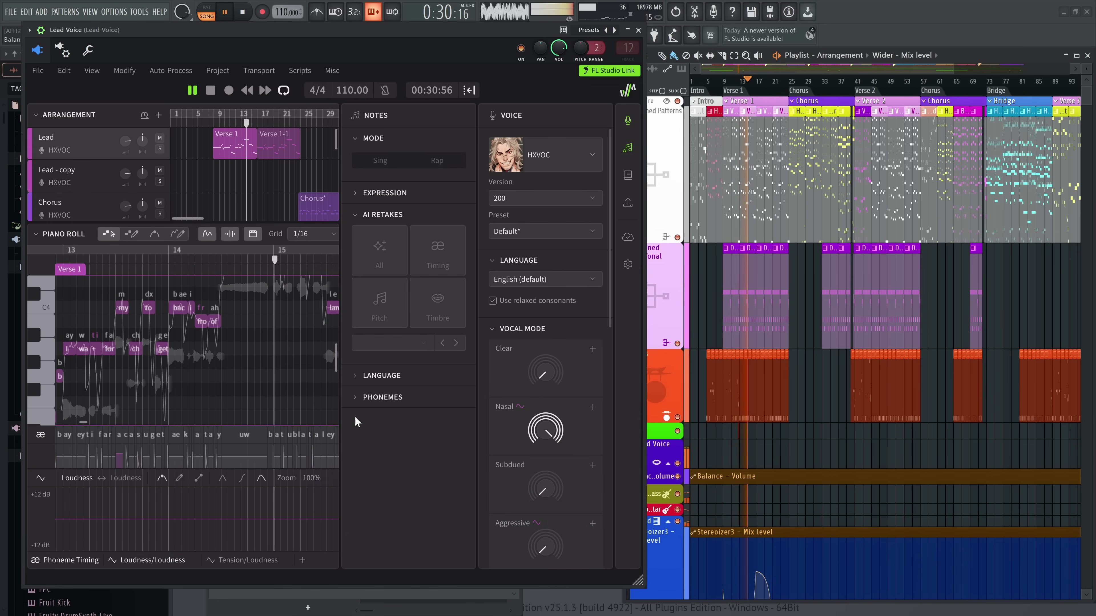
scroll(300, 378, "up", 2)
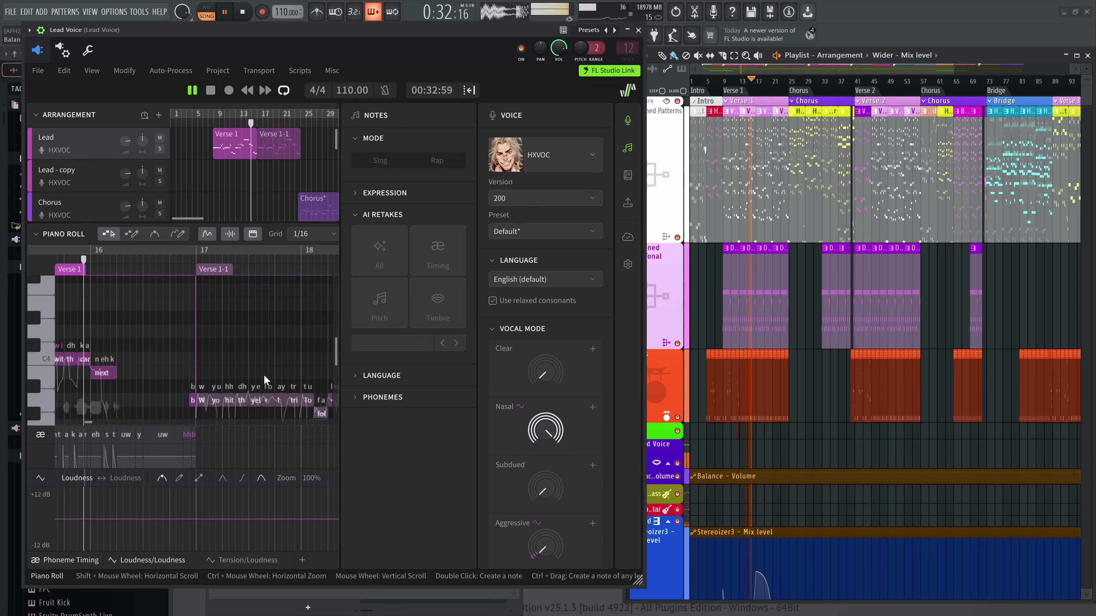
scroll(265, 372, "down", 2)
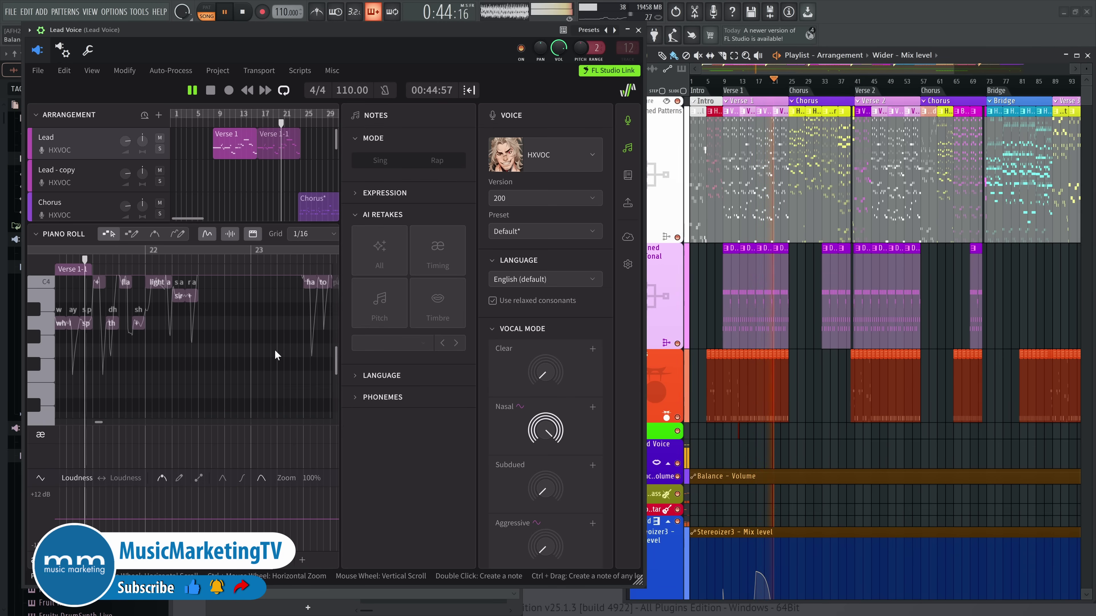
scroll(275, 350, "up", 3)
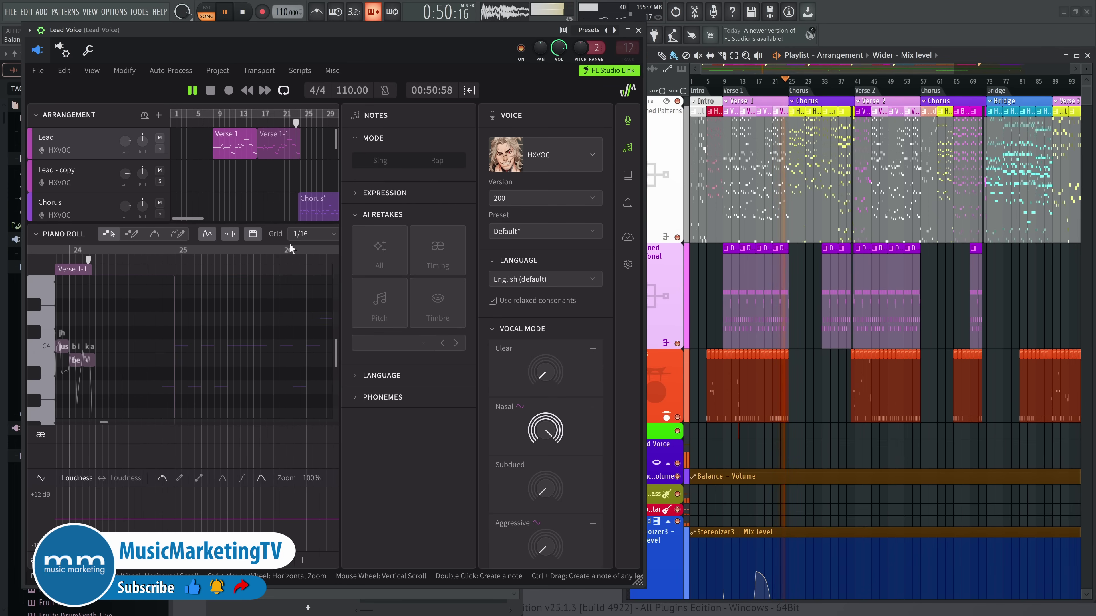
Step: Open the first Chorus group on the Chorus track and follow its notes during playback
scroll(301, 168, "down", 2)
left_click(310, 153)
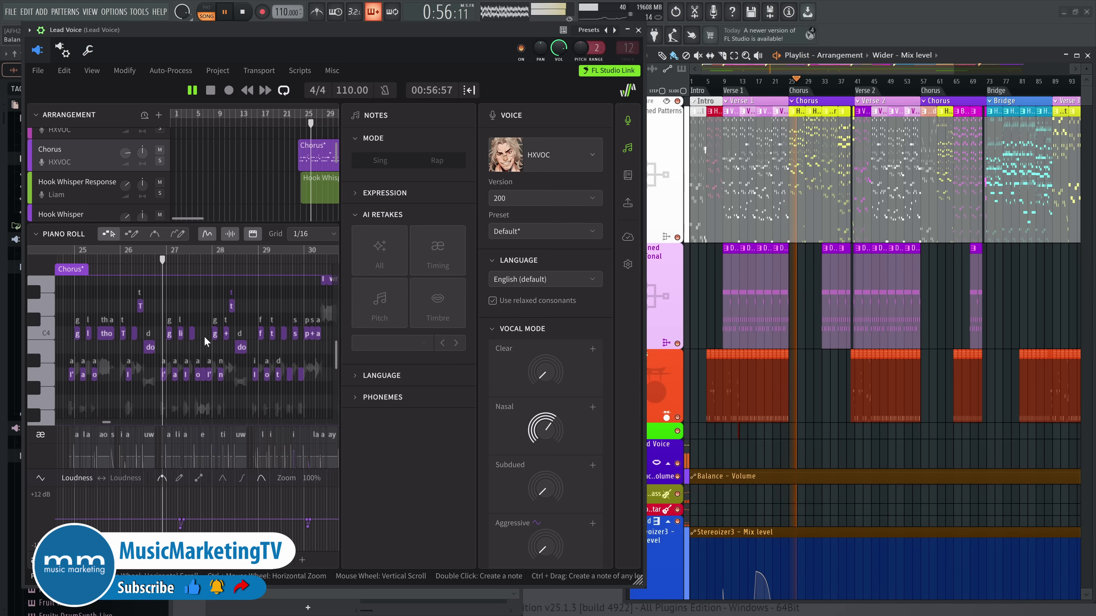
scroll(276, 302, "down", 1)
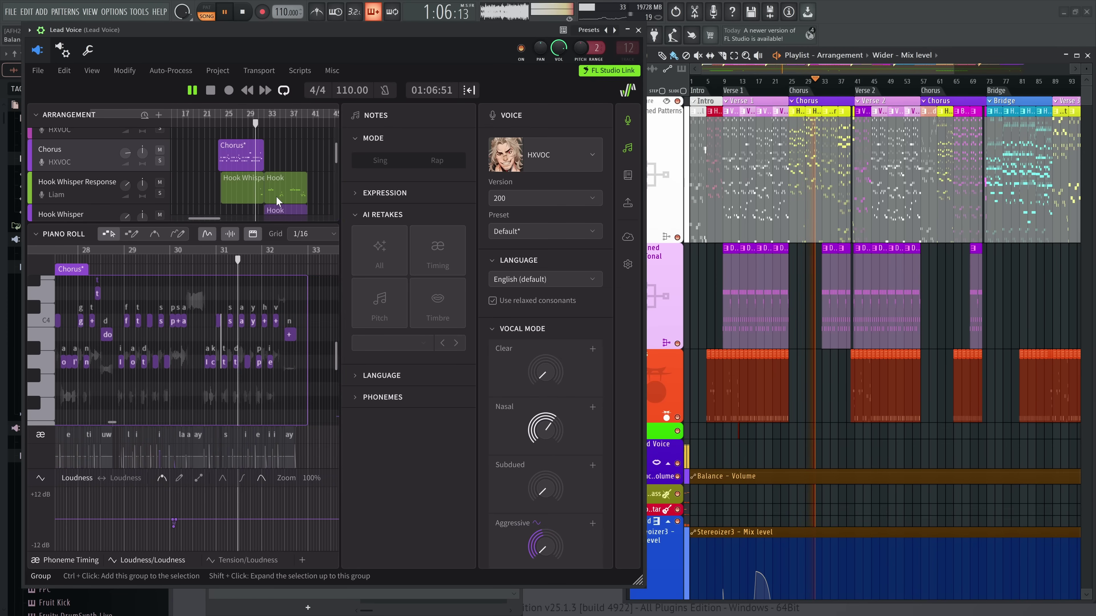
Step: Open the Hook group on the Hook Whisper Response track, review its notes during playback, and stop the song
left_click(275, 196)
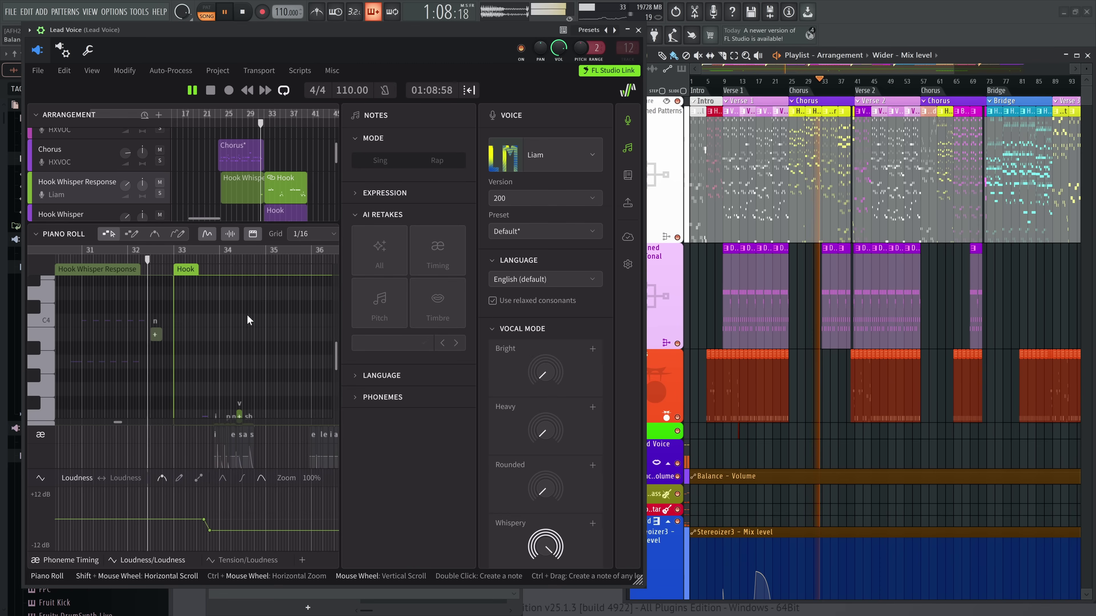
scroll(246, 339, "up", 4, "ctrl")
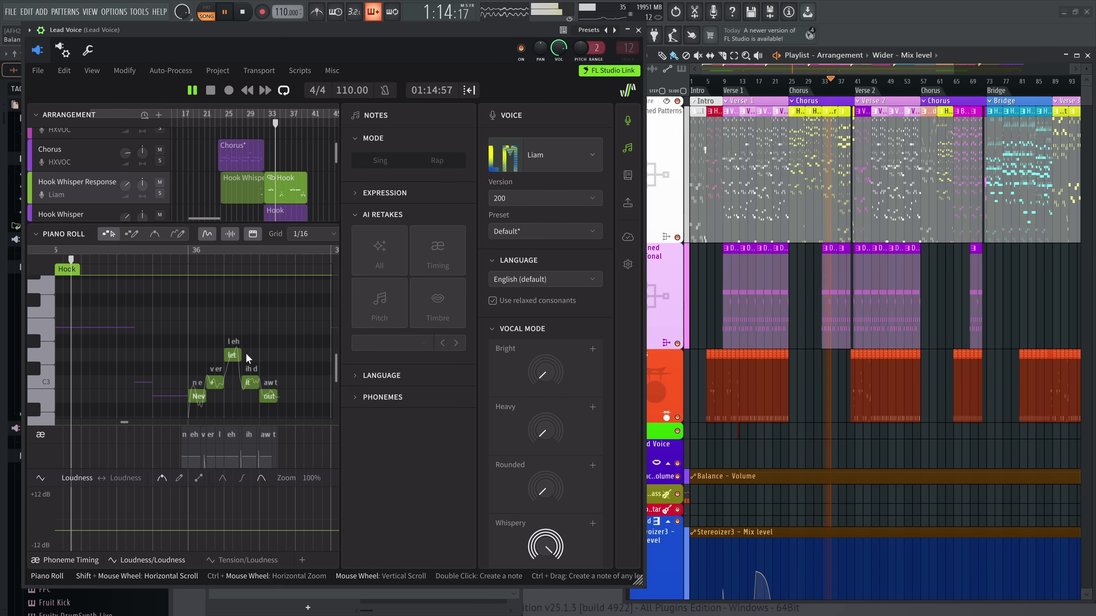
scroll(305, 173, "down", 1)
scroll(304, 170, "down", 1)
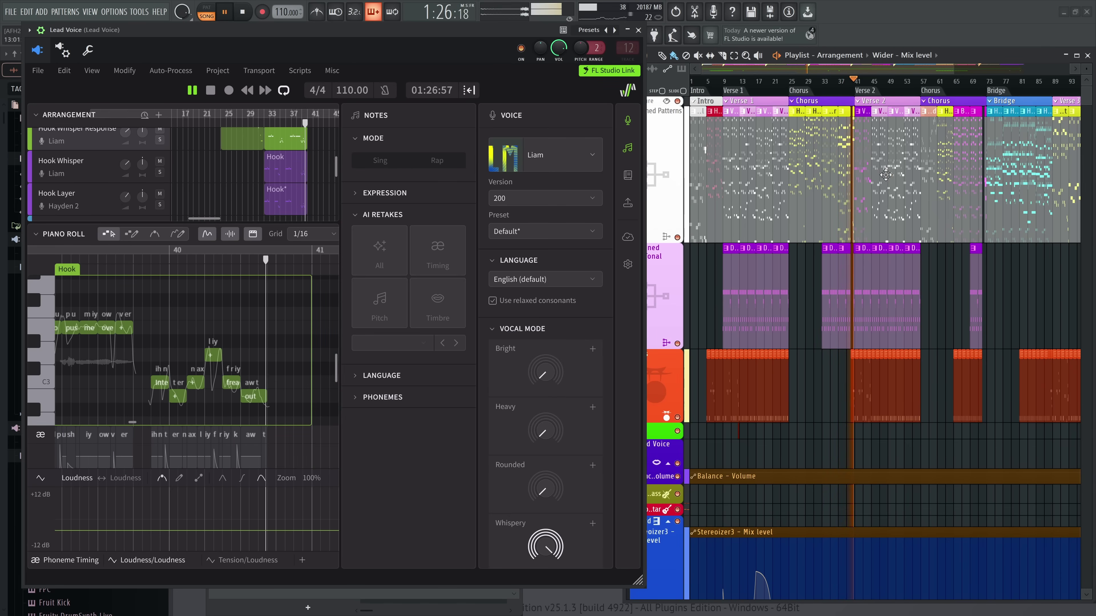
scroll(309, 322, "up", 3)
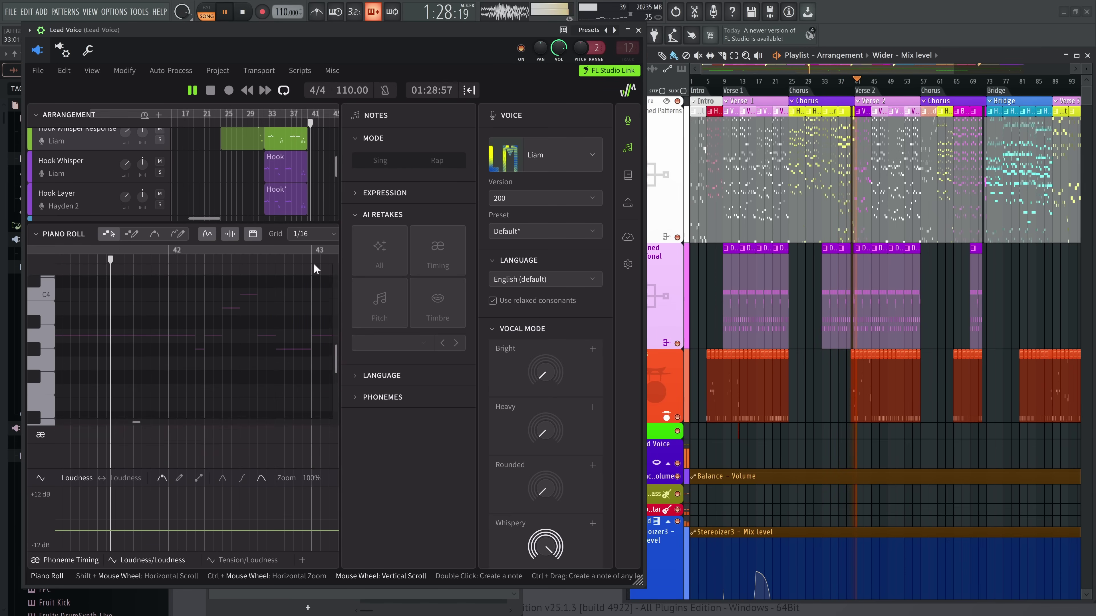
left_click(228, 13)
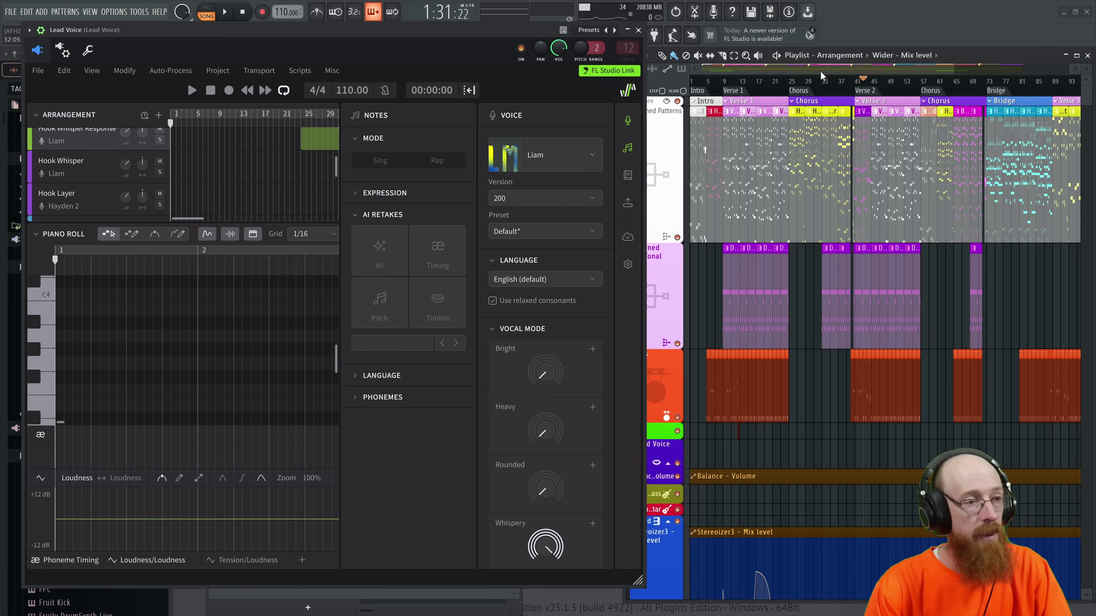
Step: Widen the Lead Voice window to survey all vocal tracks in the arrangement, and select the Lead track
scroll(271, 185, "up", 5)
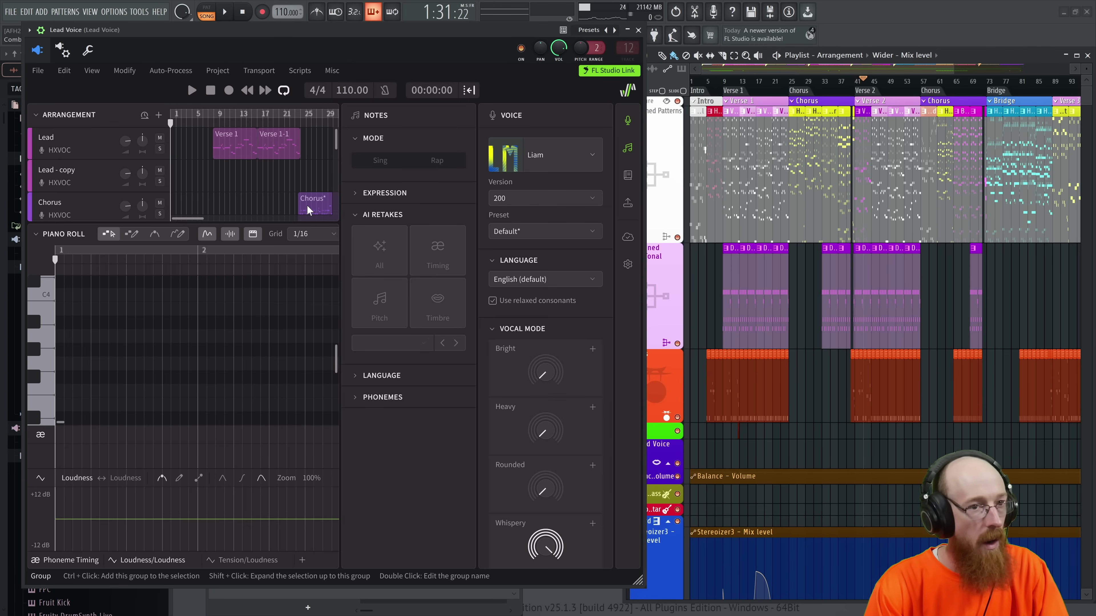
left_click_drag(639, 581, 1016, 586)
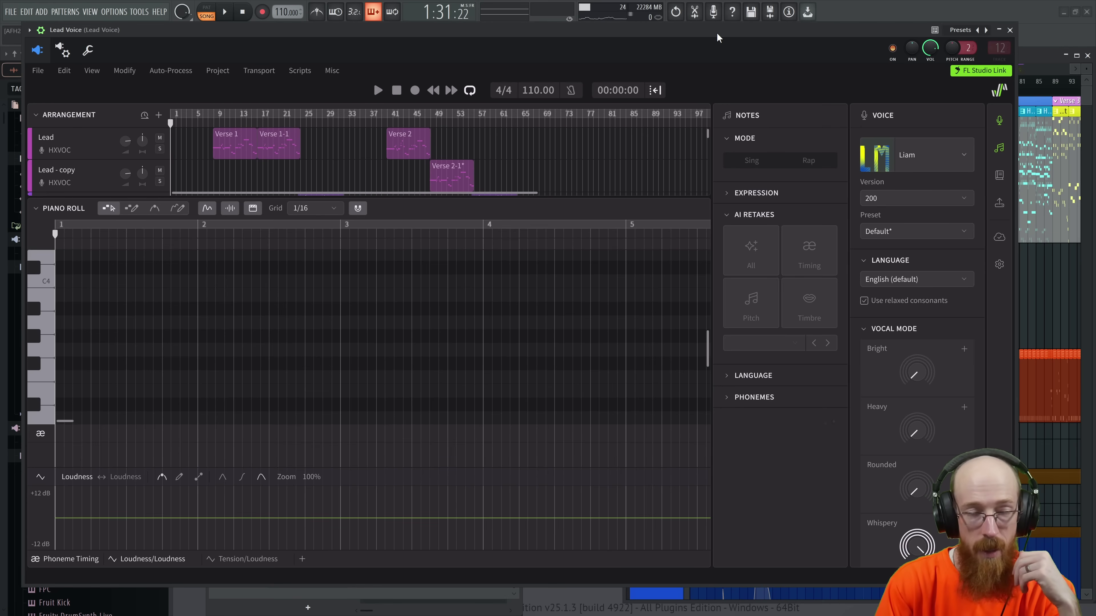
scroll(241, 168, "down", 6)
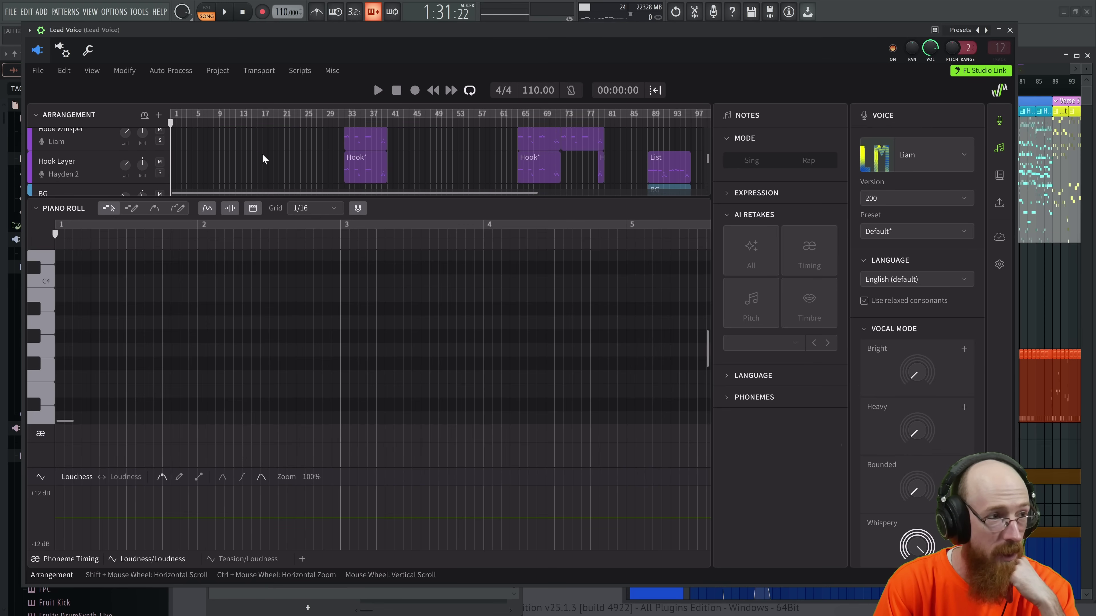
scroll(264, 155, "up", 4)
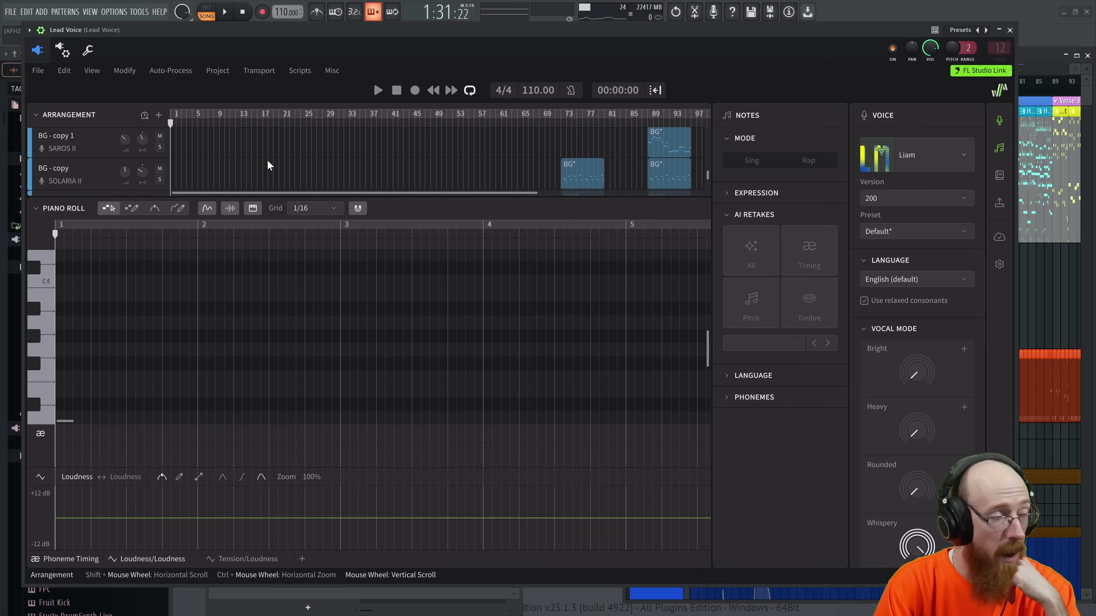
scroll(276, 162, "up", 3)
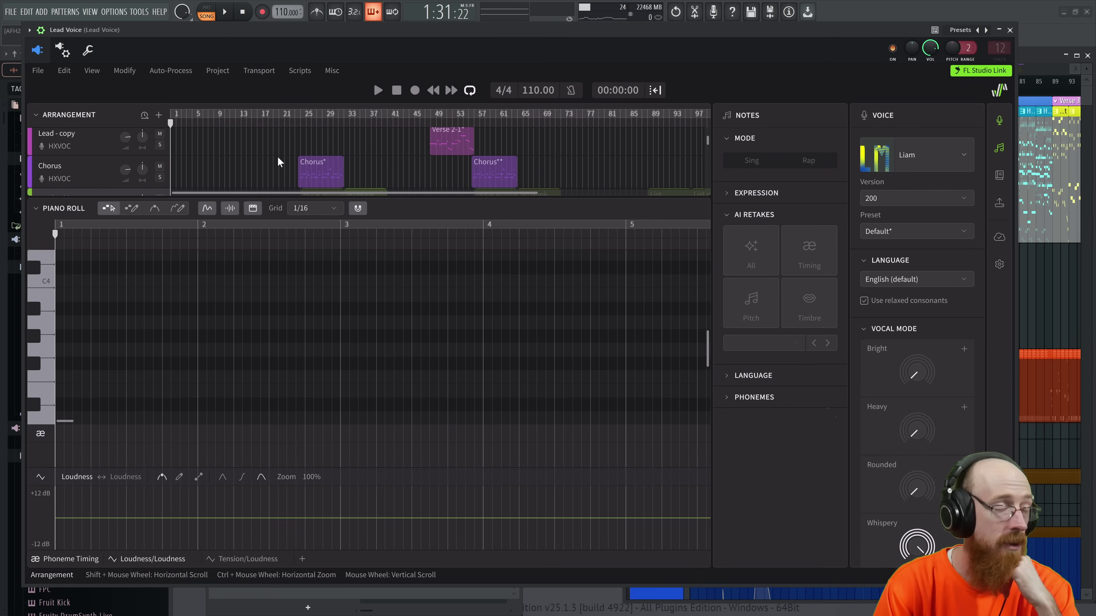
left_click(81, 134)
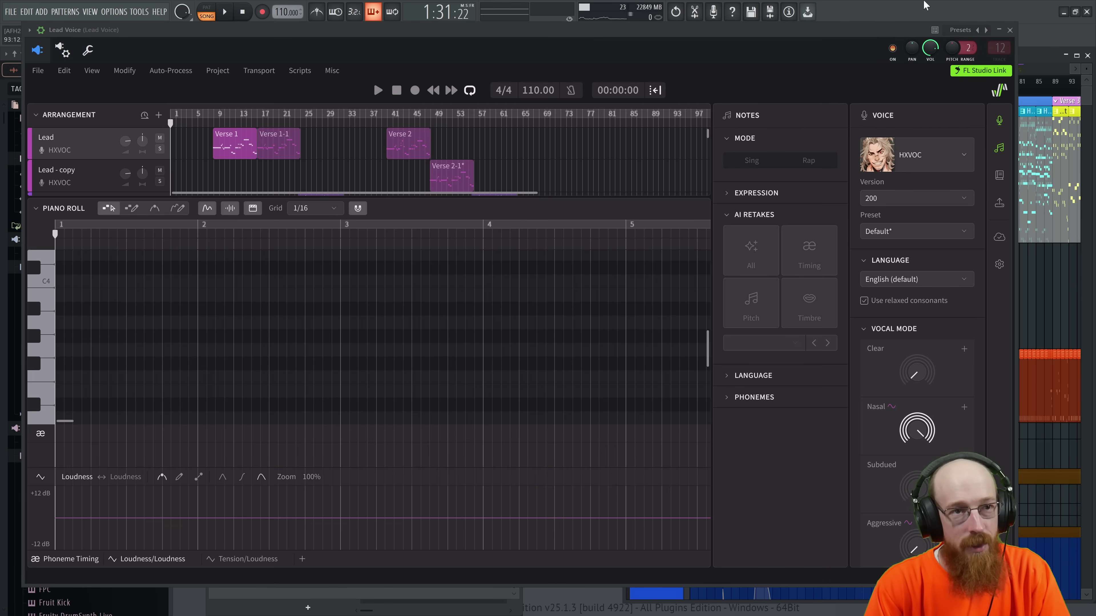
Step: Shrink the Lead Voice window to uncover the playlist and play the song from the Outro at bar 113
left_click_drag(1014, 583, 650, 449)
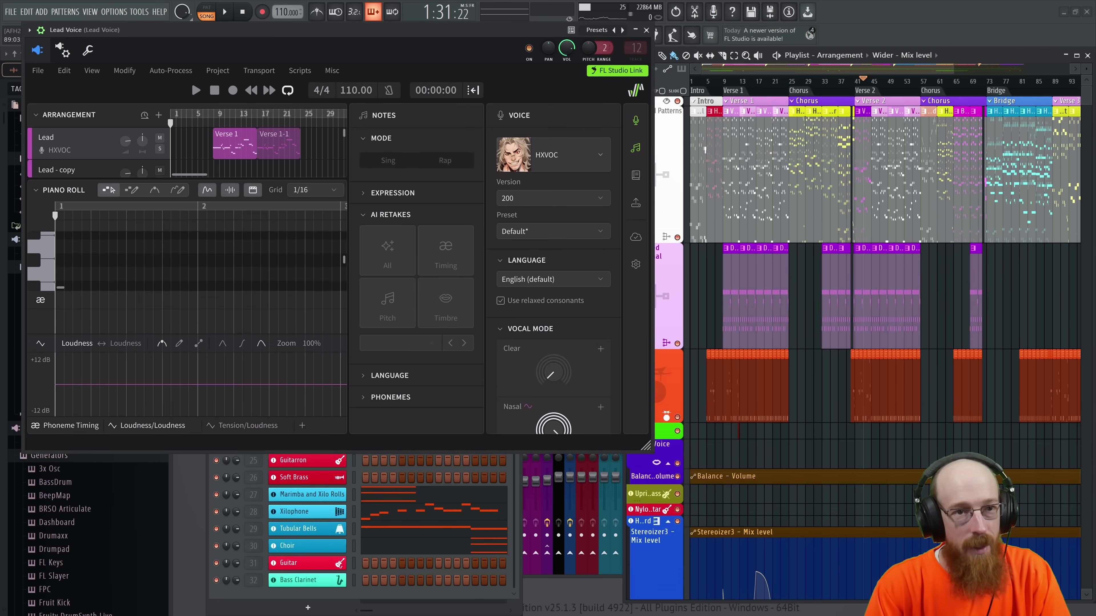
left_click_drag(1004, 269, 677, 241)
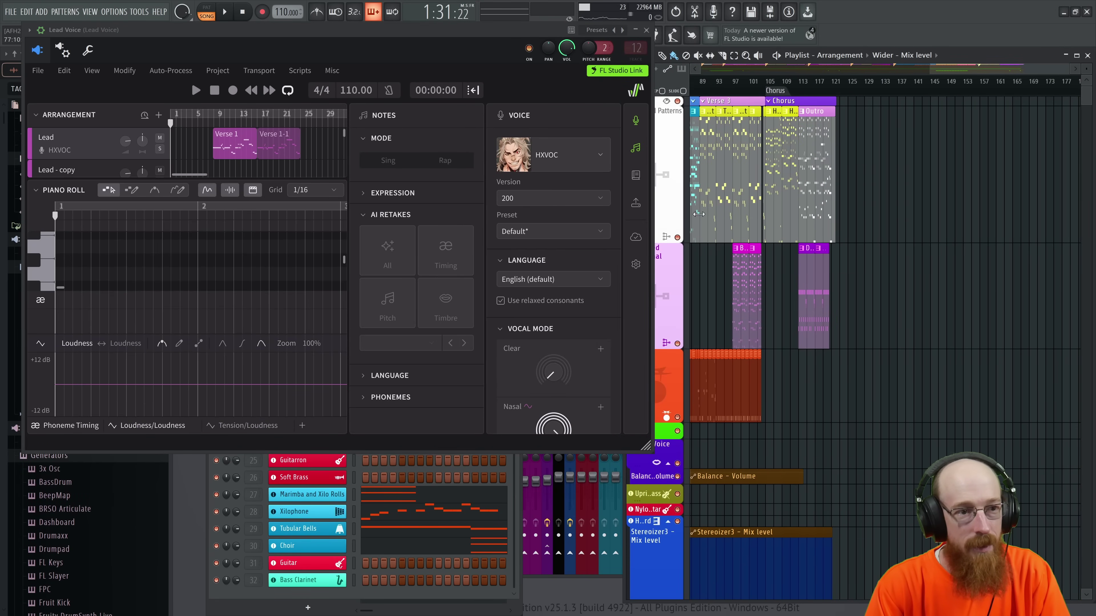
left_click(769, 81)
left_click(799, 92)
key("space")
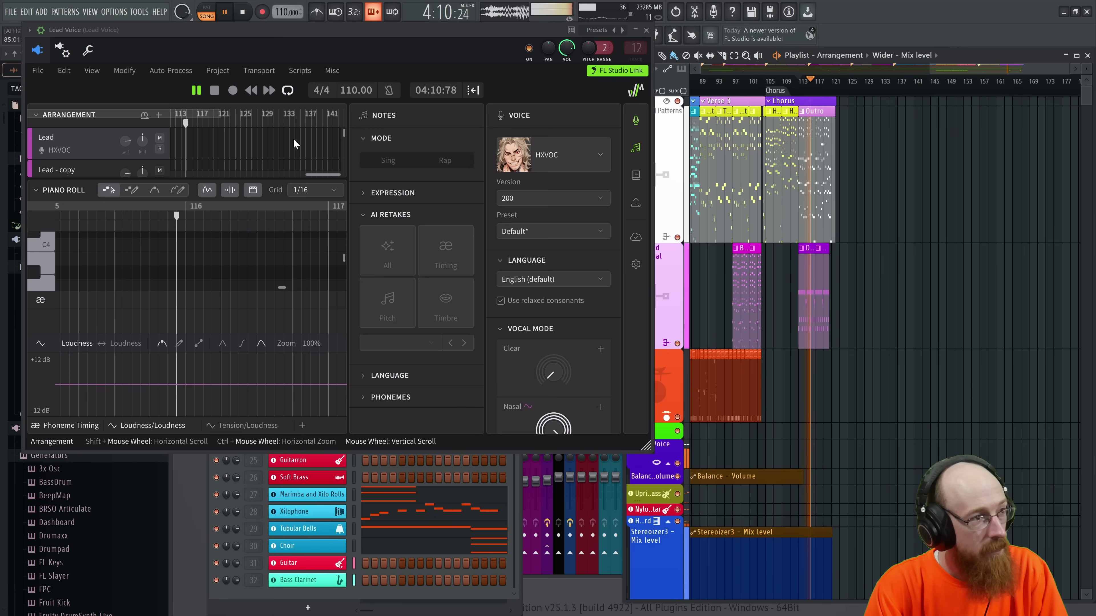
Step: Open the final chorus layer group on the Chorus track, follow its notes, and stop playback
scroll(293, 137, "down", 3)
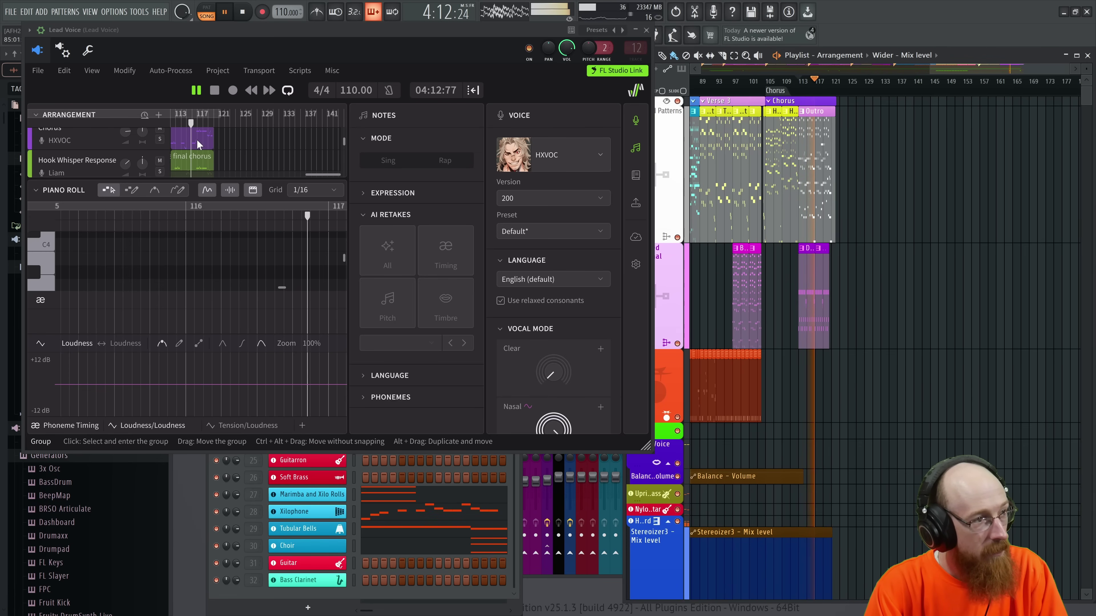
left_click(197, 139)
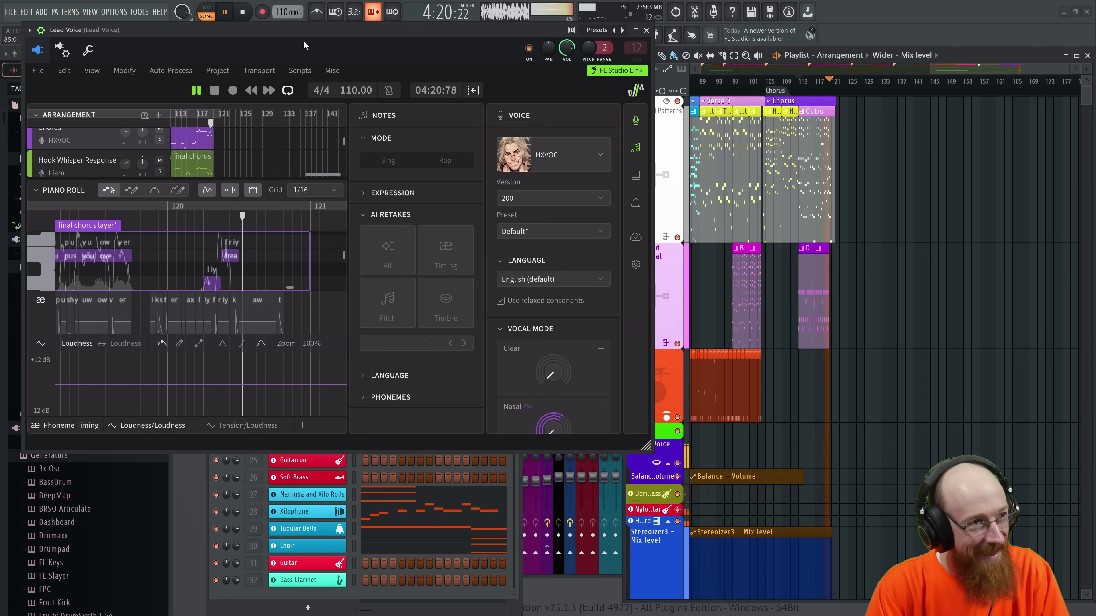
left_click(228, 12)
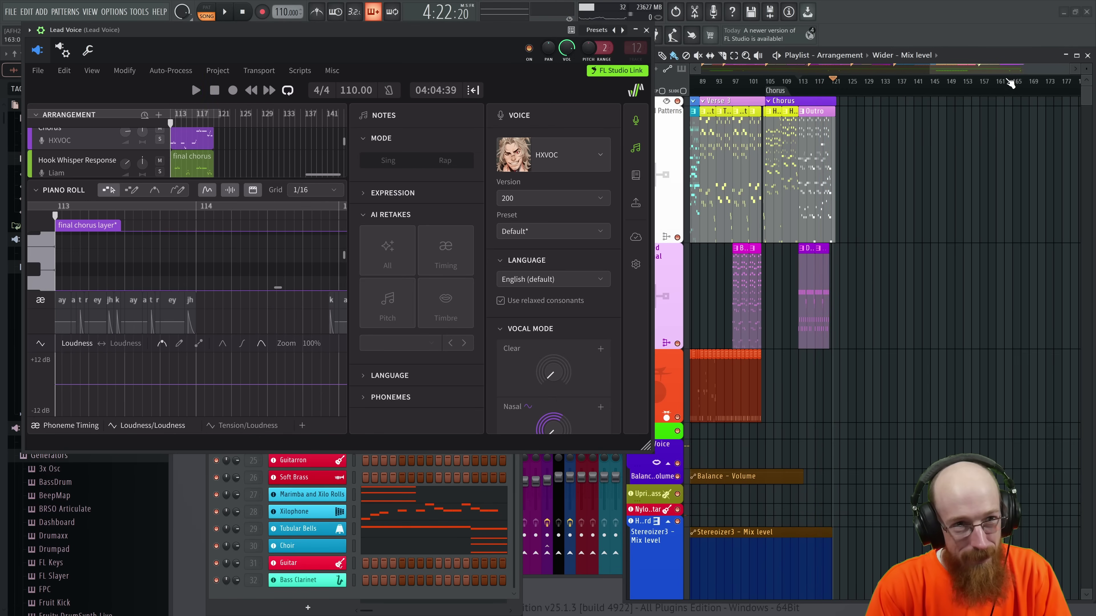
Step: Enlarge the Lead Voice window and bring both the playlist and the vocal arrangement back to the song's beginning
scroll(799, 86, "left", 6)
scroll(799, 85, "left", 2)
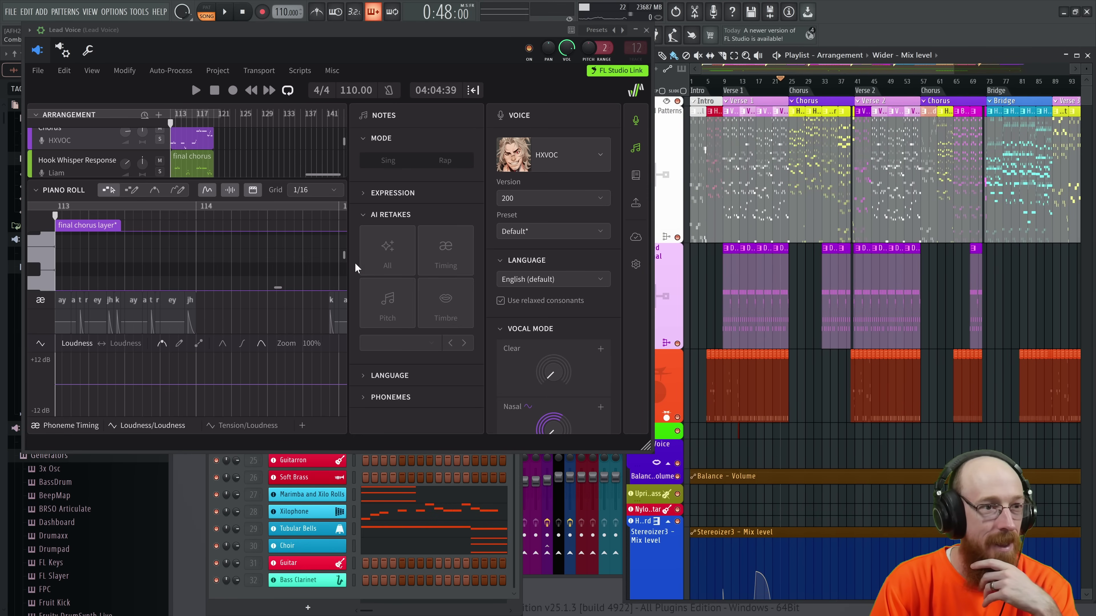
left_click_drag(644, 445, 727, 586)
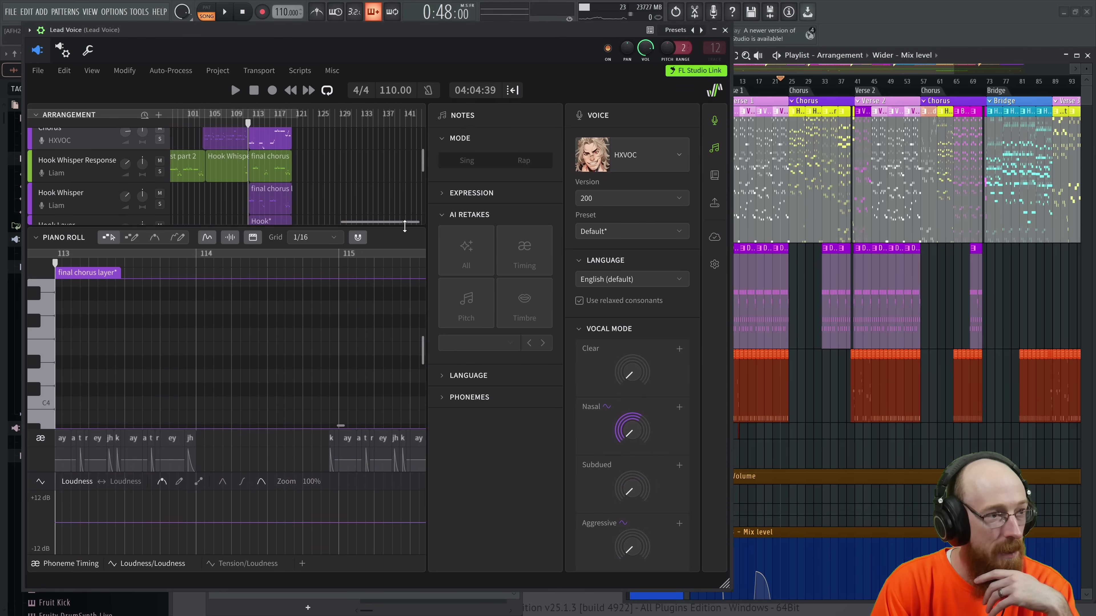
left_click_drag(401, 222, 208, 228)
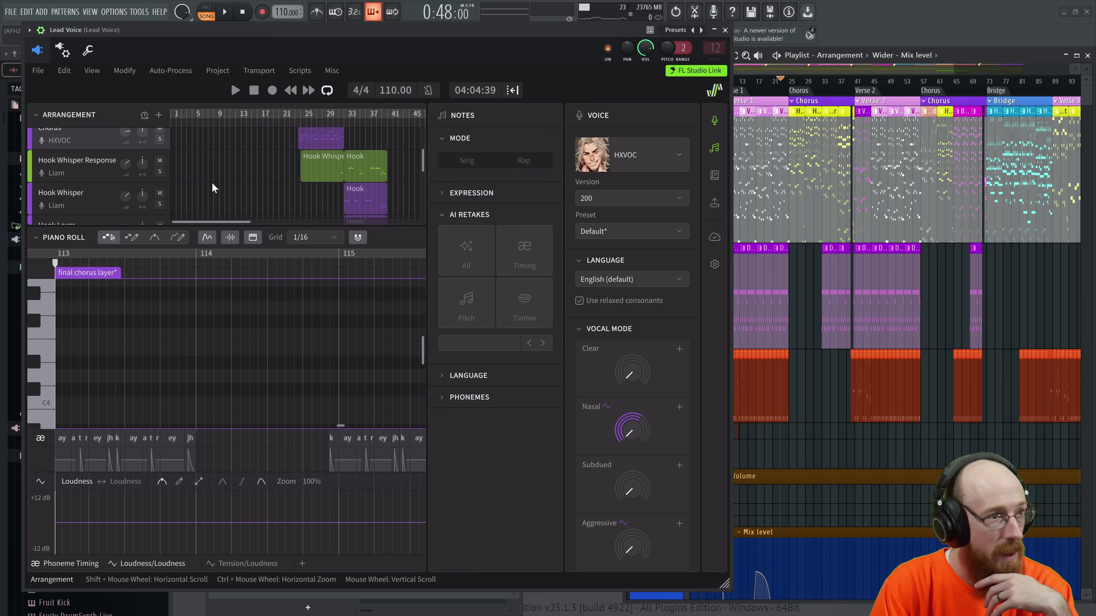
Step: Examine the Chorus track's vocal mode settings from Clear through Scream
scroll(220, 179, "up", 2)
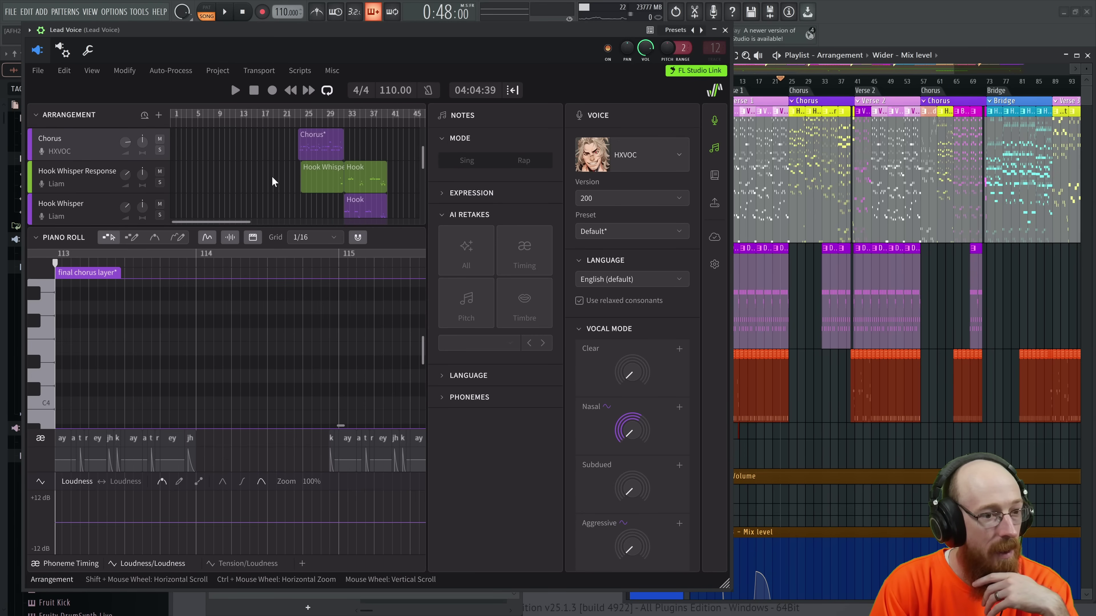
scroll(590, 367, "down", 5)
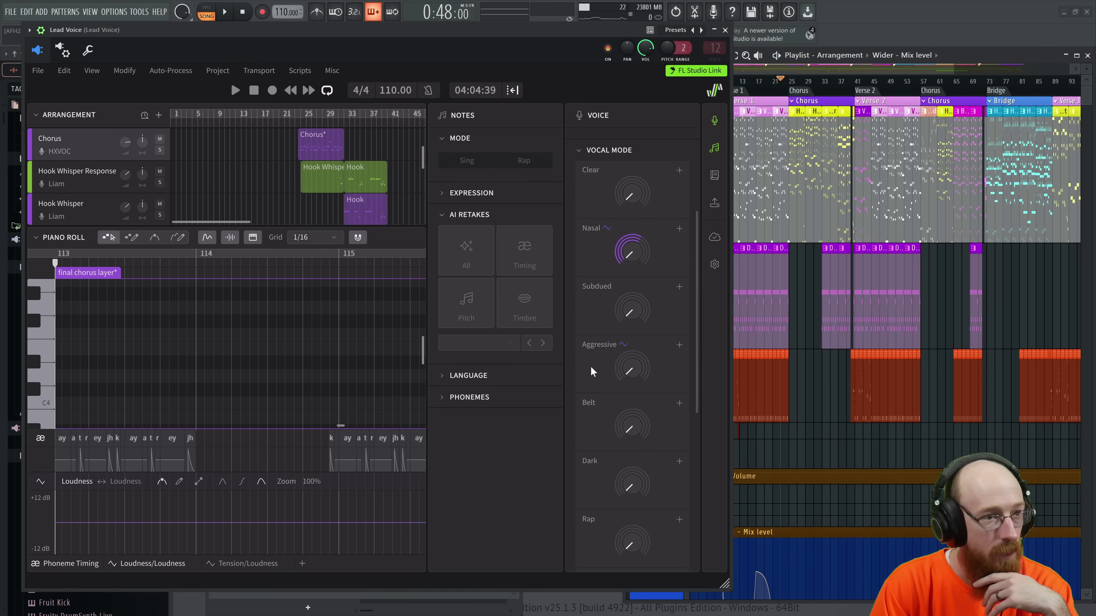
scroll(601, 436, "down", 3)
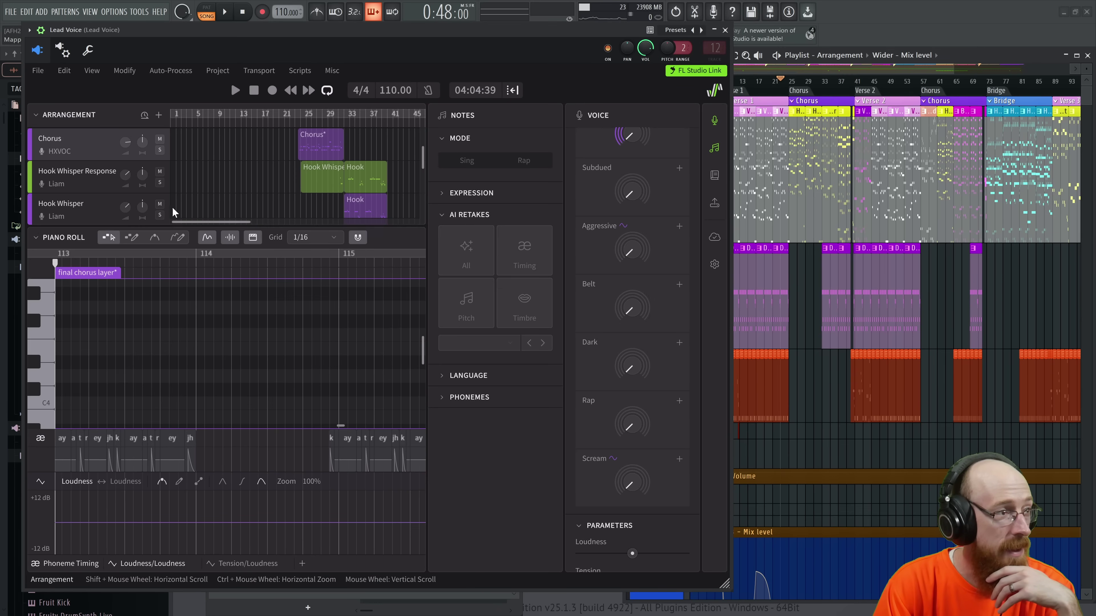
Step: Compare the vocal mode and parameter settings of the Hook Whisper Response, Hook Whisper and Hook Layer tracks
left_click(84, 190)
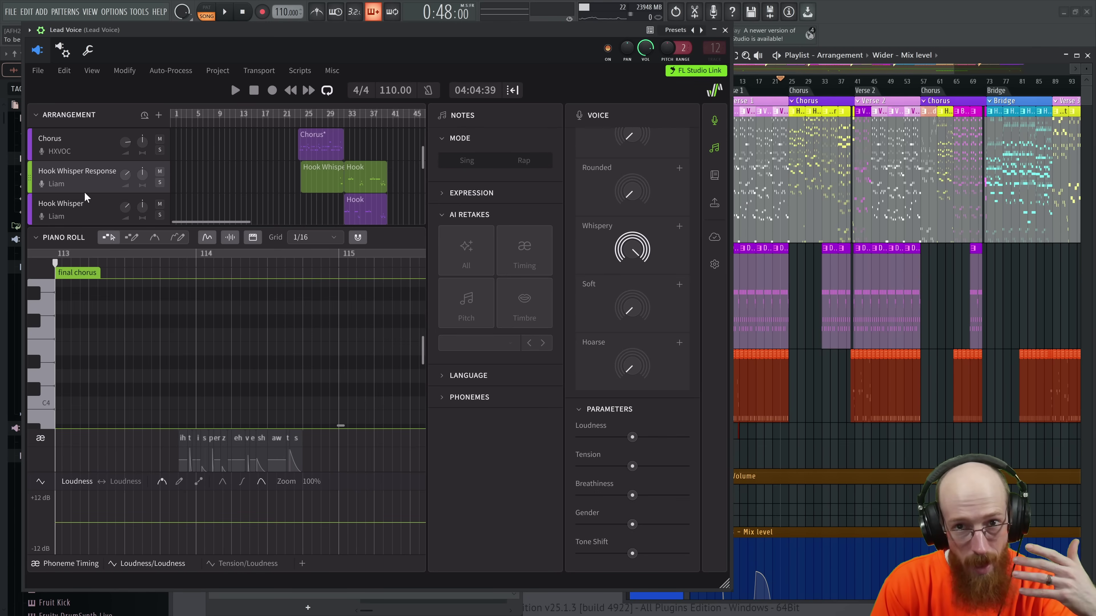
left_click(101, 203)
left_click(102, 177)
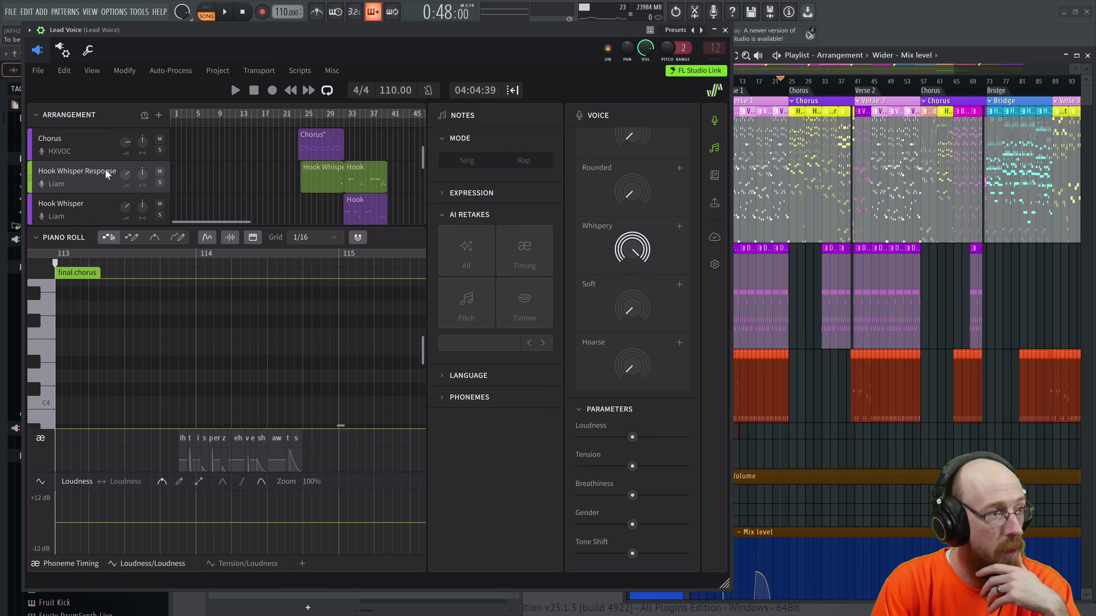
left_click(93, 204)
scroll(100, 198, "down", 3)
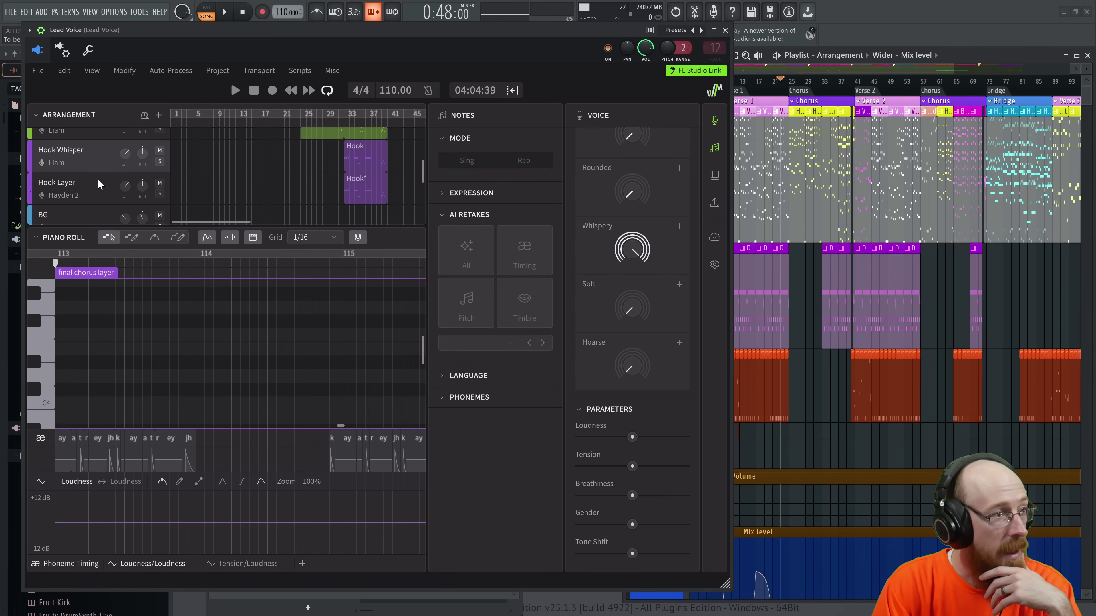
left_click(98, 181)
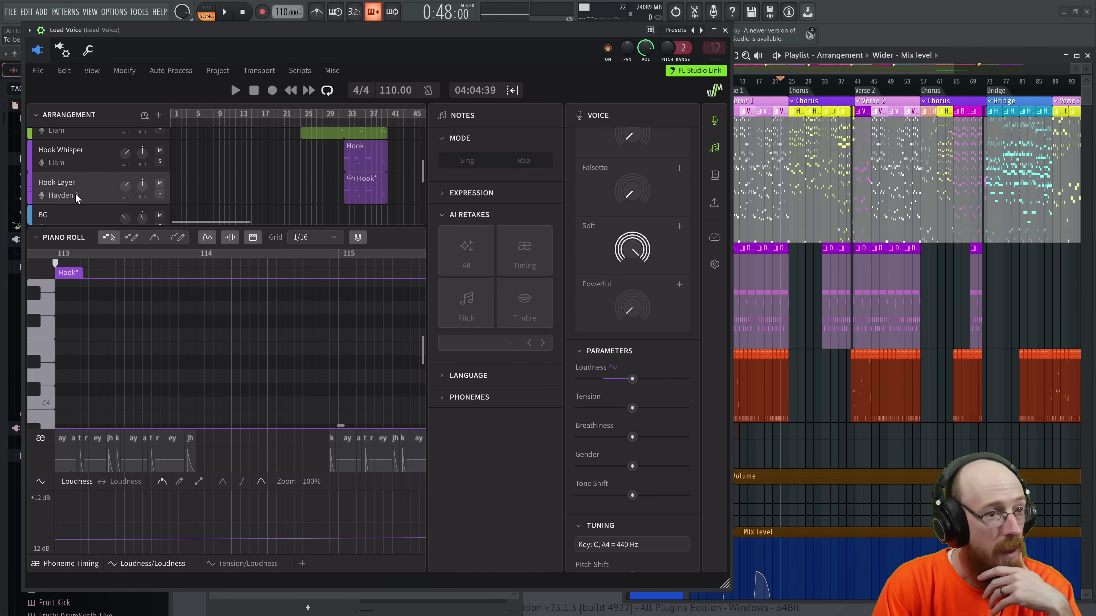
scroll(585, 260, "up", 3)
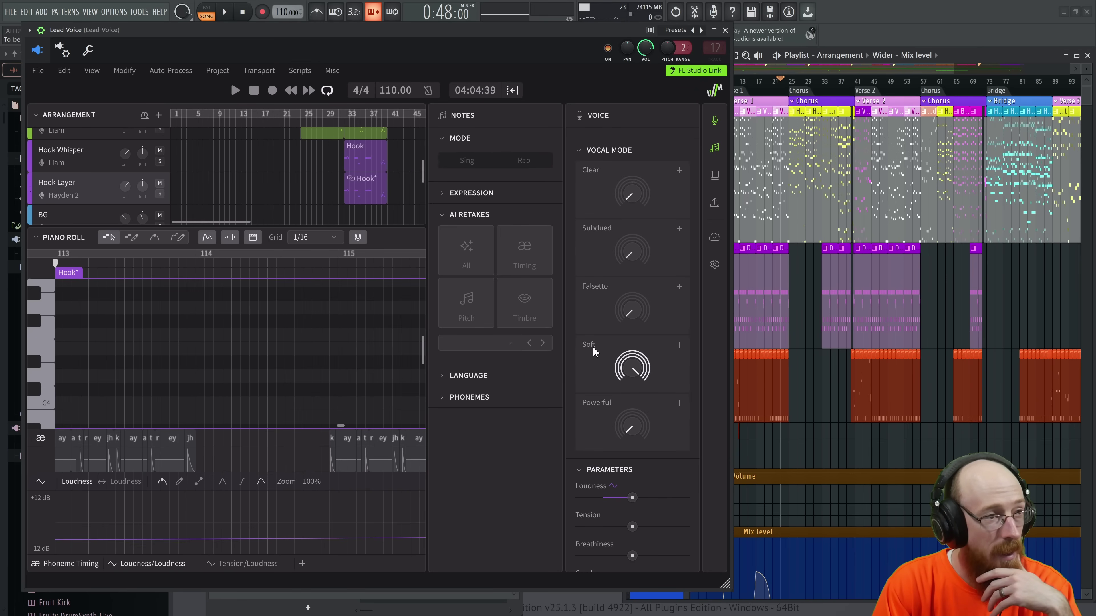
Step: Narrow the Lead Voice window to uncover the playlist's track names and the full song structure
scroll(332, 170, "up", 2)
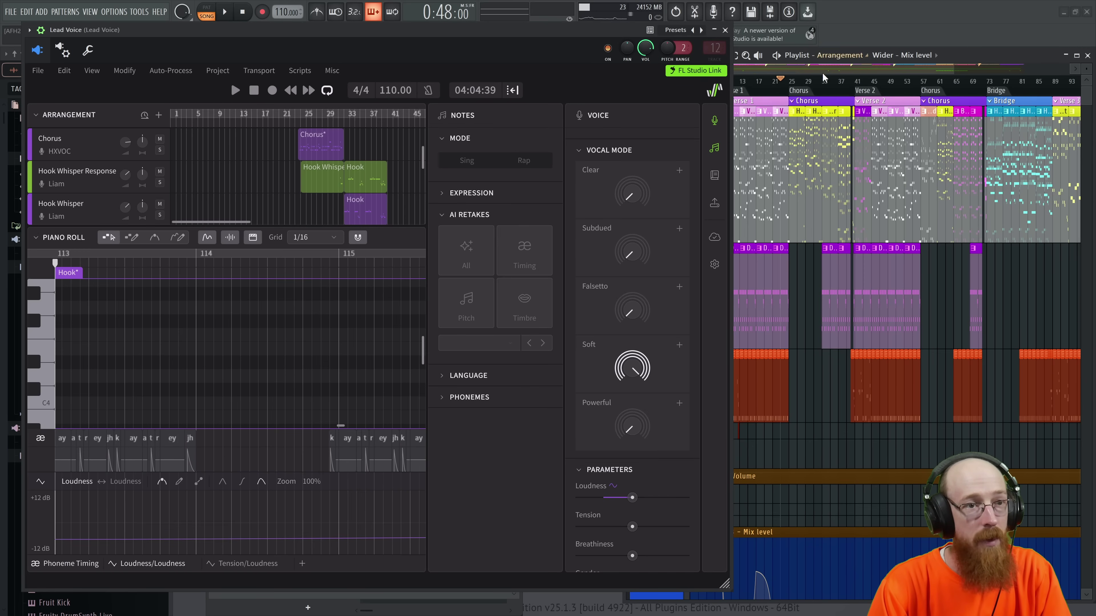
left_click_drag(725, 583, 627, 563)
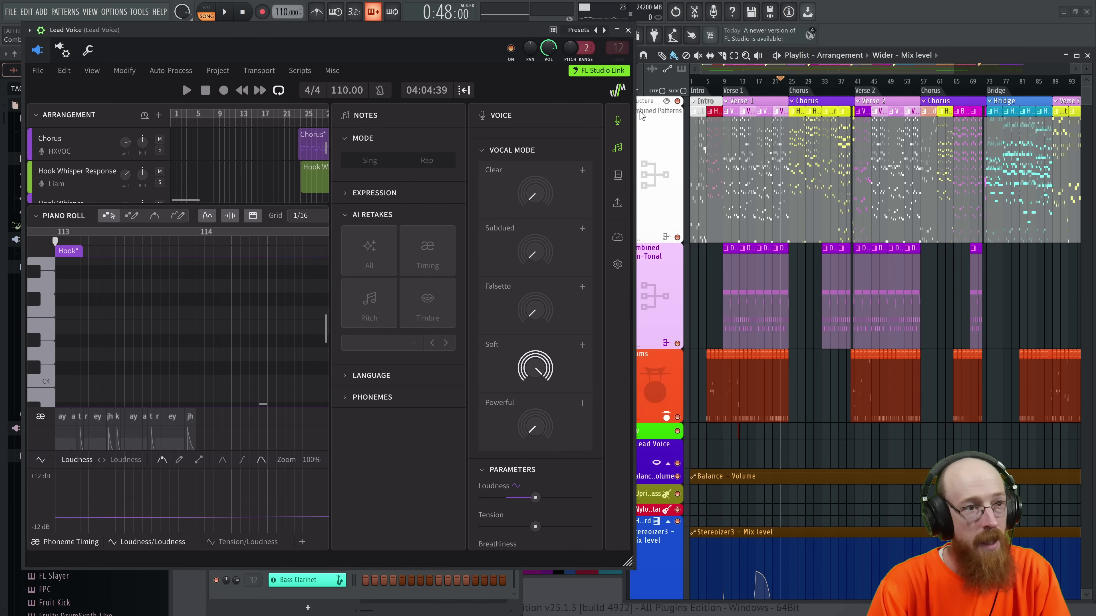
scroll(649, 118, "up", 3)
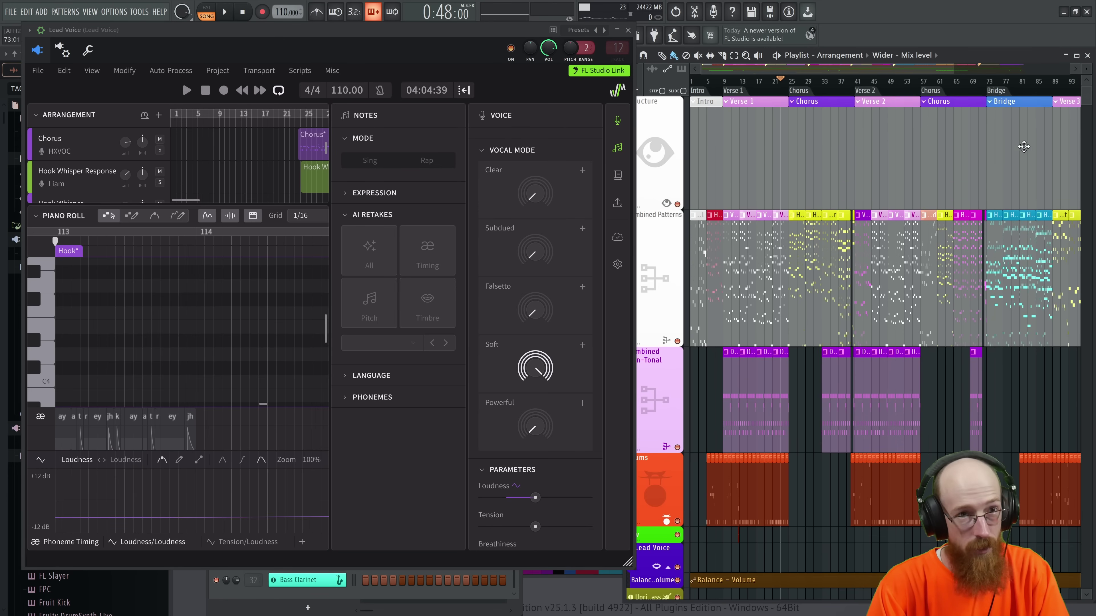
scroll(649, 207, "down", 3)
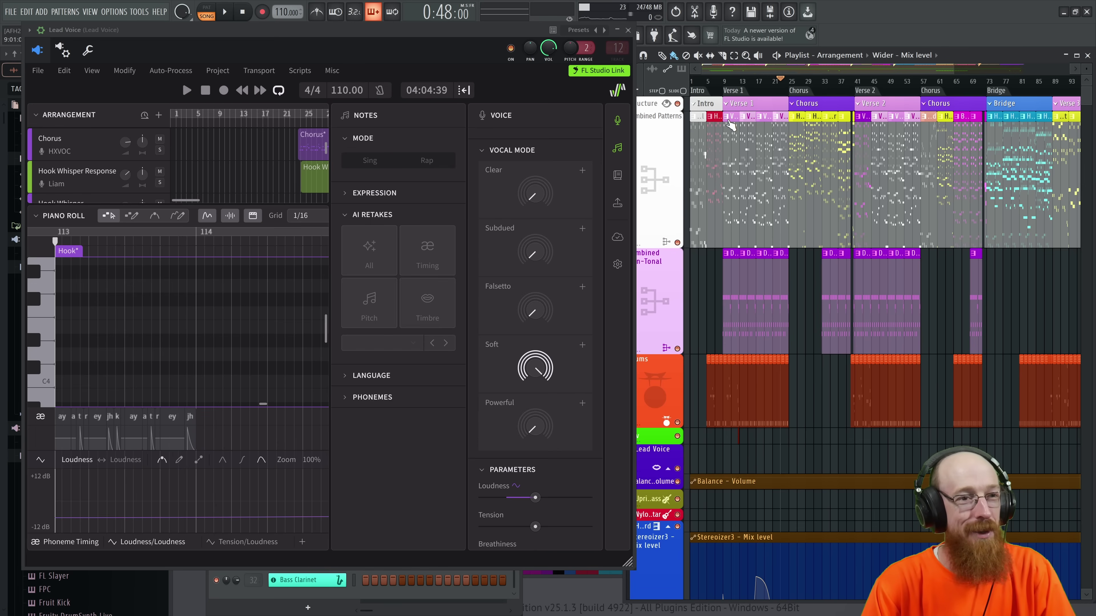
Step: Play the opening of the first chorus in the playlist and stop playback
scroll(850, 173, "up", 5)
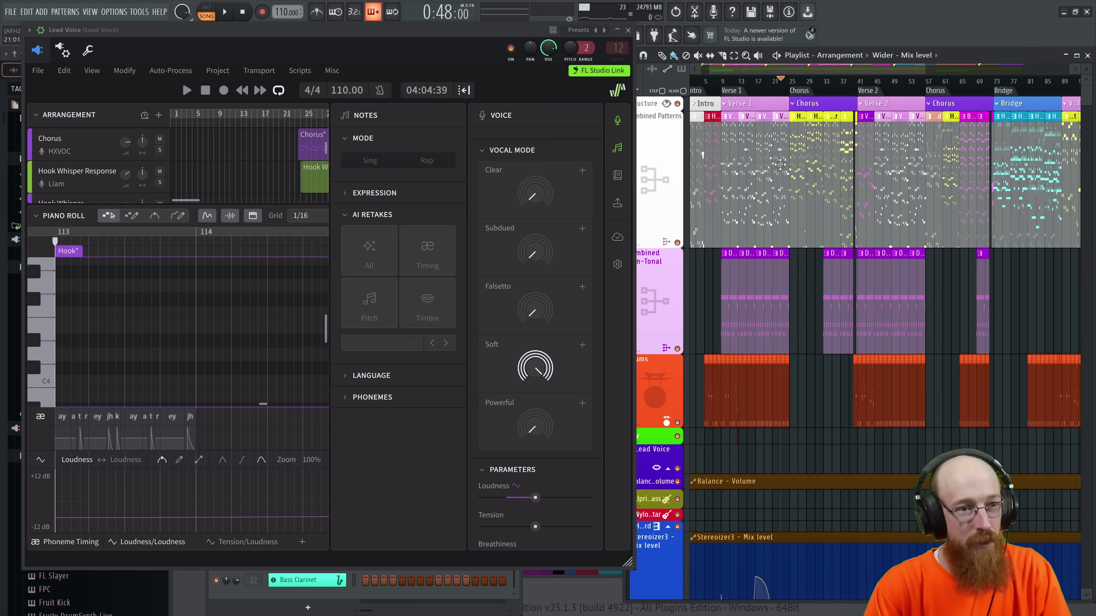
left_click(765, 84)
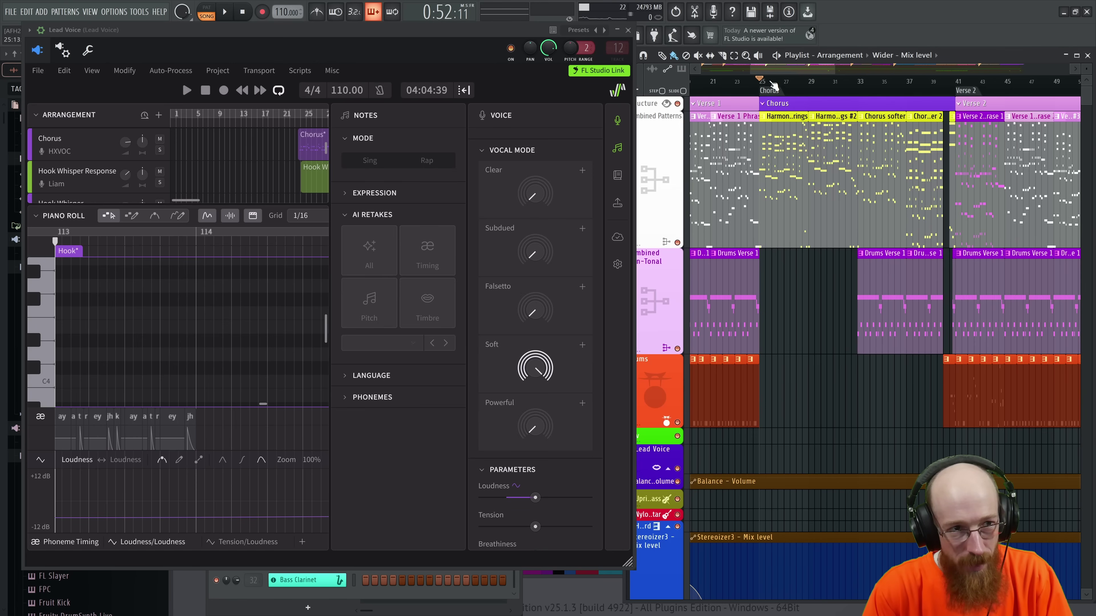
key("space")
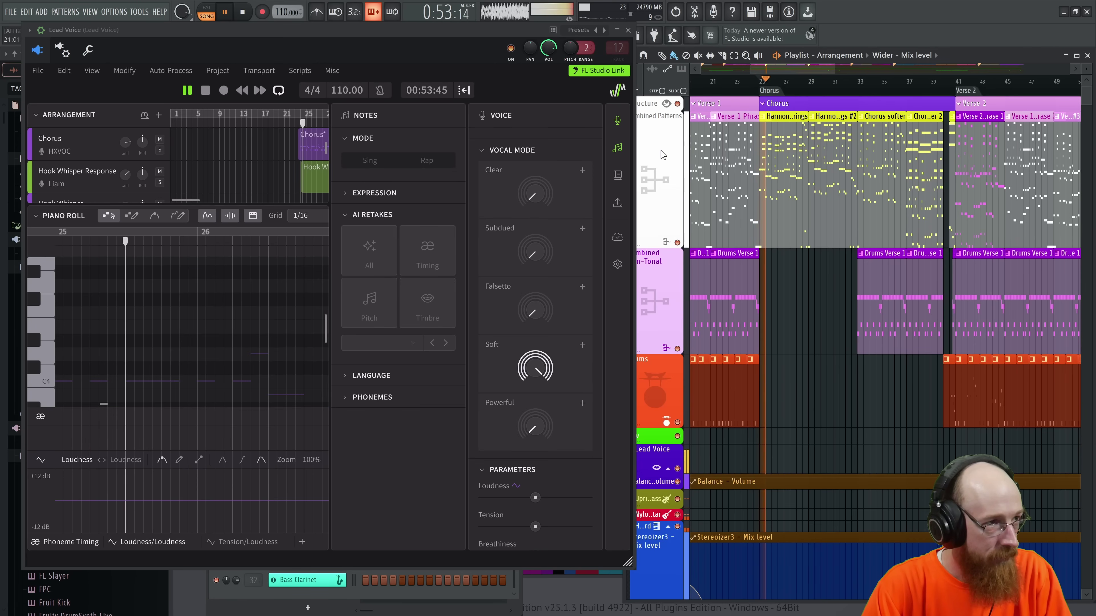
key("space")
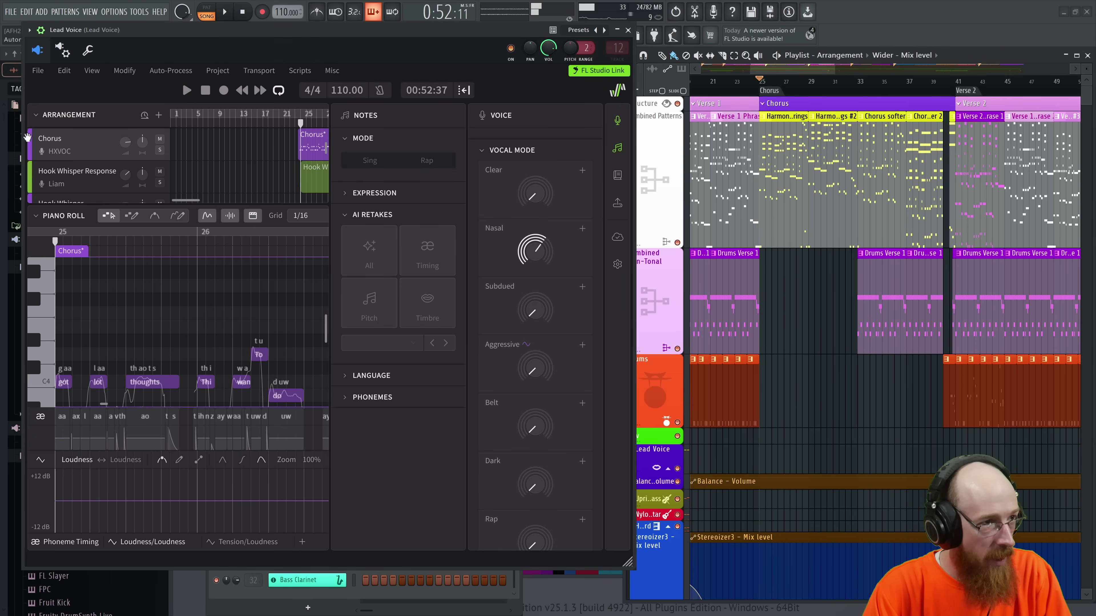
Step: Place the playhead at about bar 32 in the vocal arrangement, just before the Hook groups
scroll(237, 152, "down", 1)
scroll(237, 142, "right", 5)
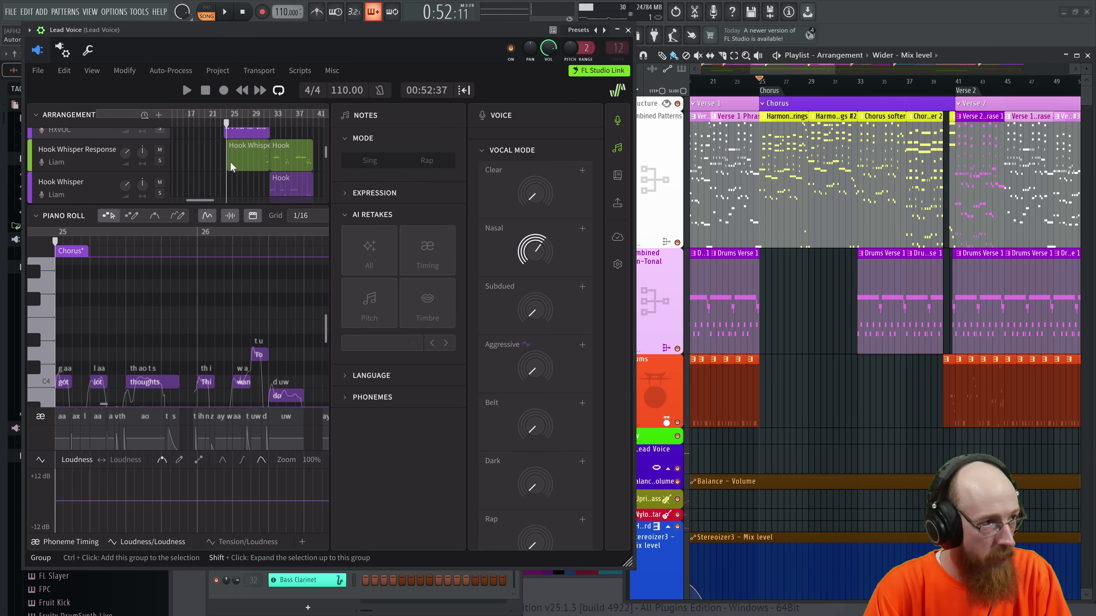
left_click(234, 125)
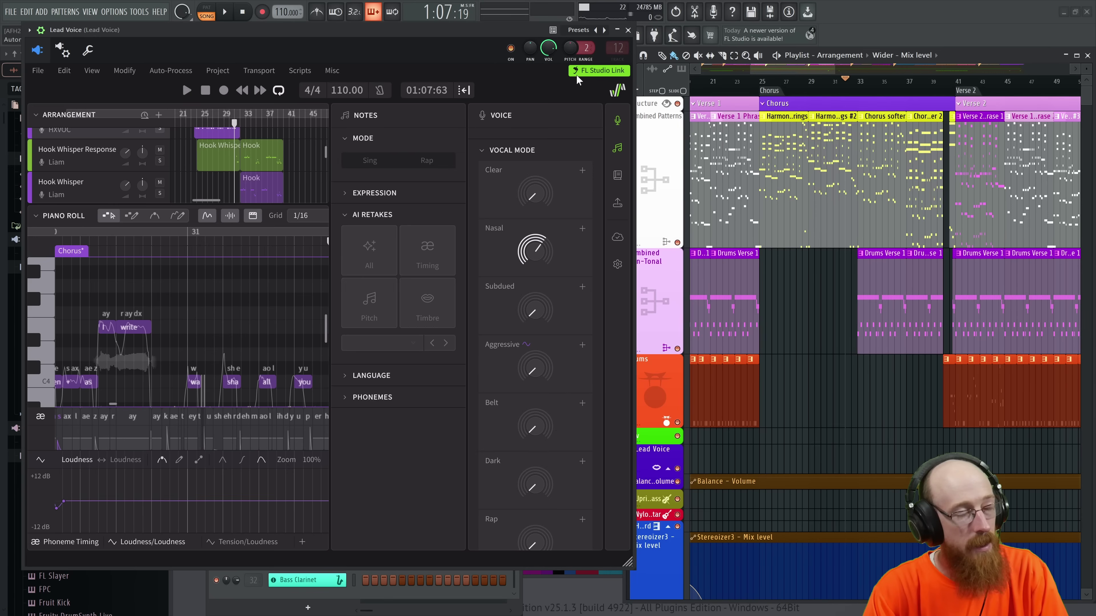
left_click(201, 123)
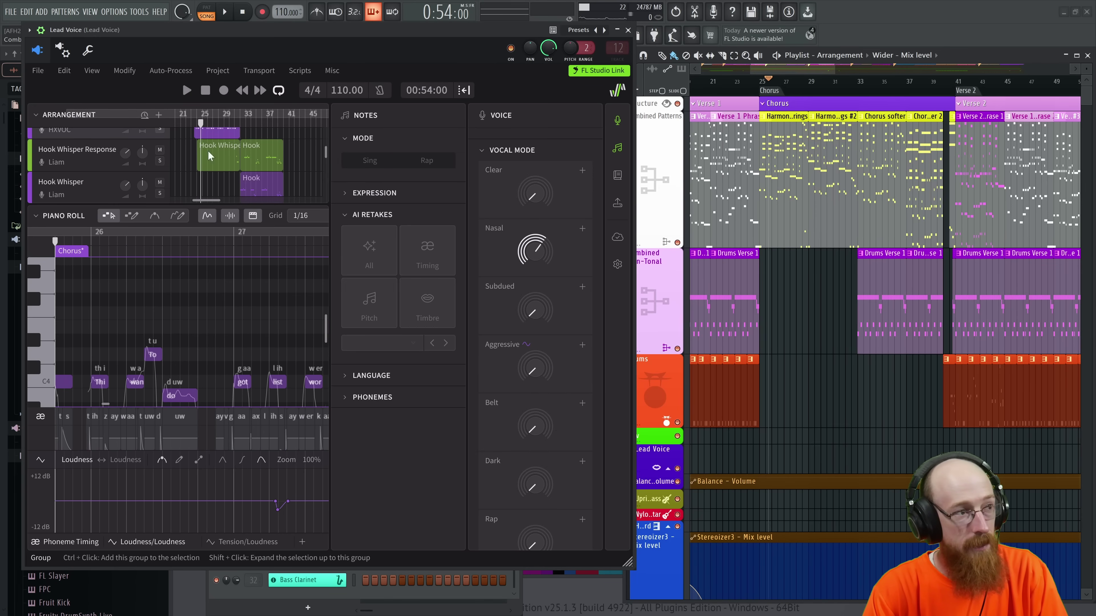
left_click(231, 125)
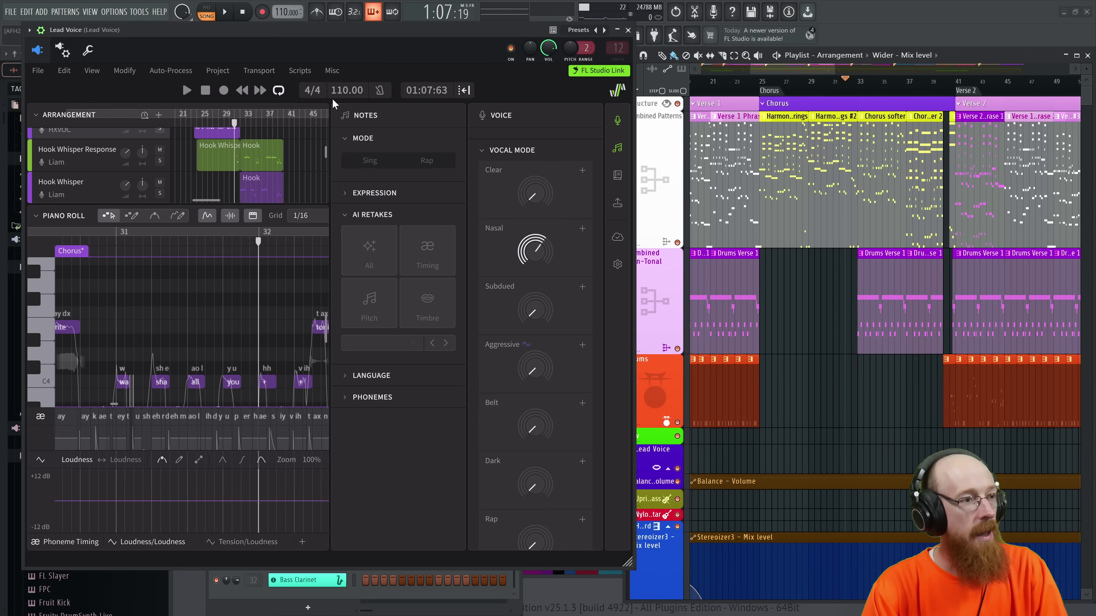
scroll(232, 171, "up", 3)
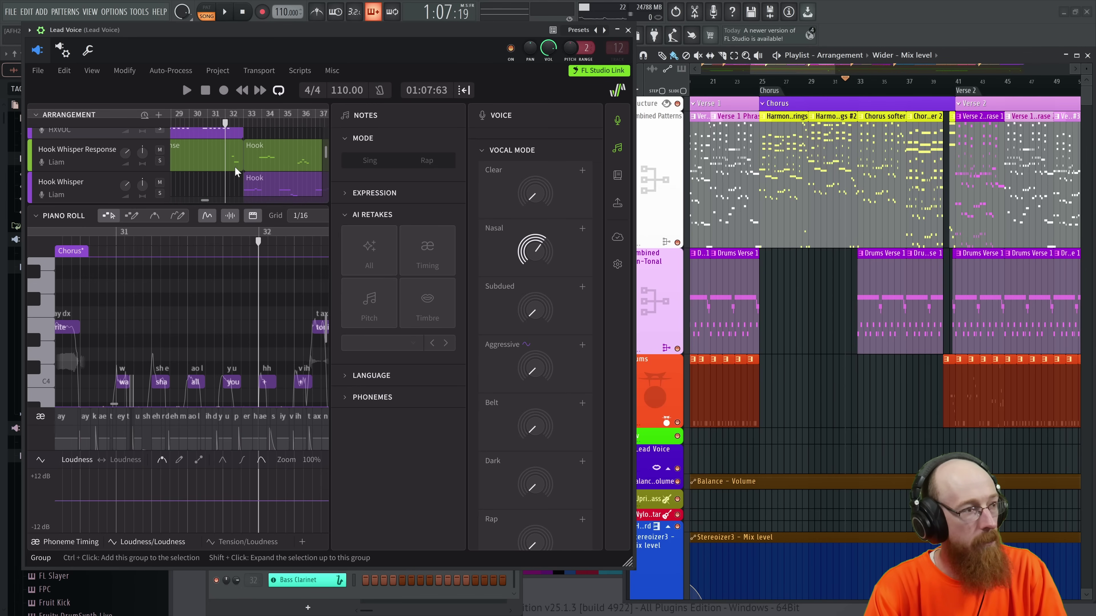
Step: Solo the Hook Whisper Response track, play into its Hook group while following the notes, and stop playback
left_click(160, 161)
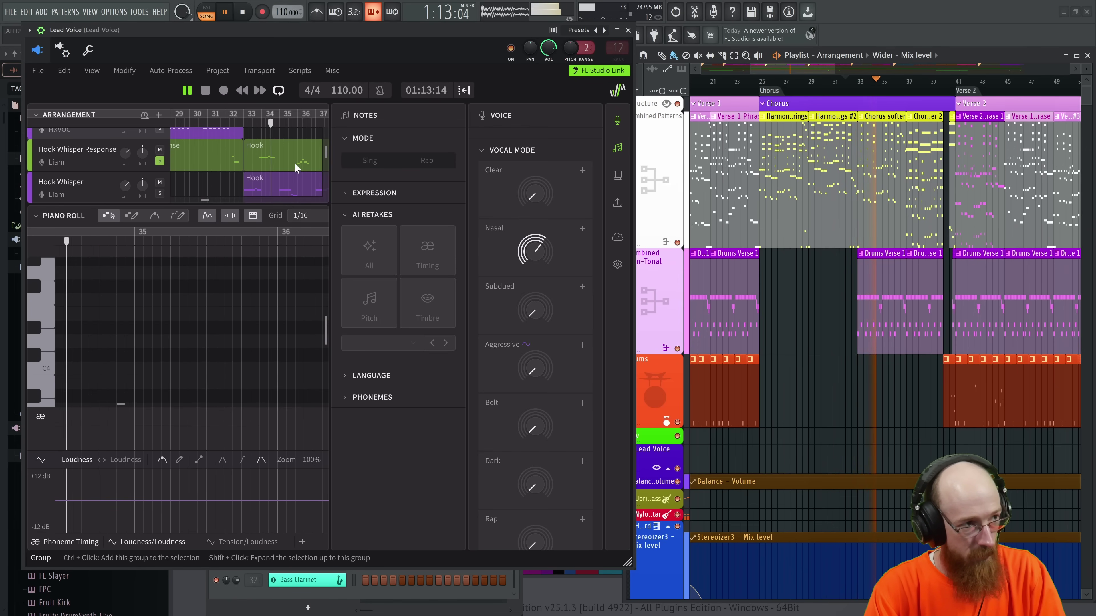
scroll(172, 328, "down", 3)
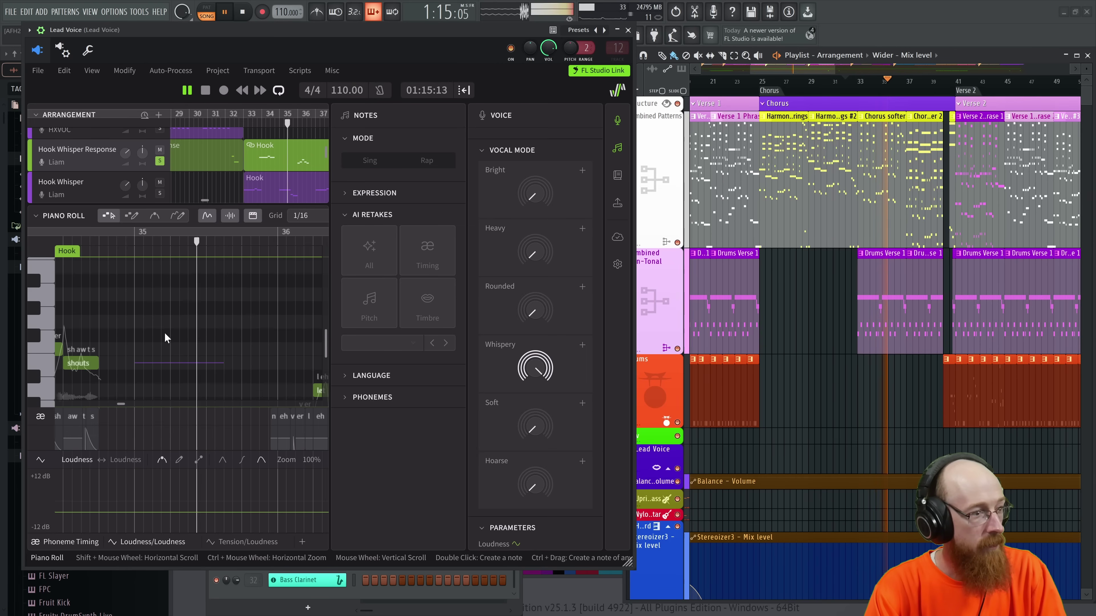
scroll(216, 330, "down", 2)
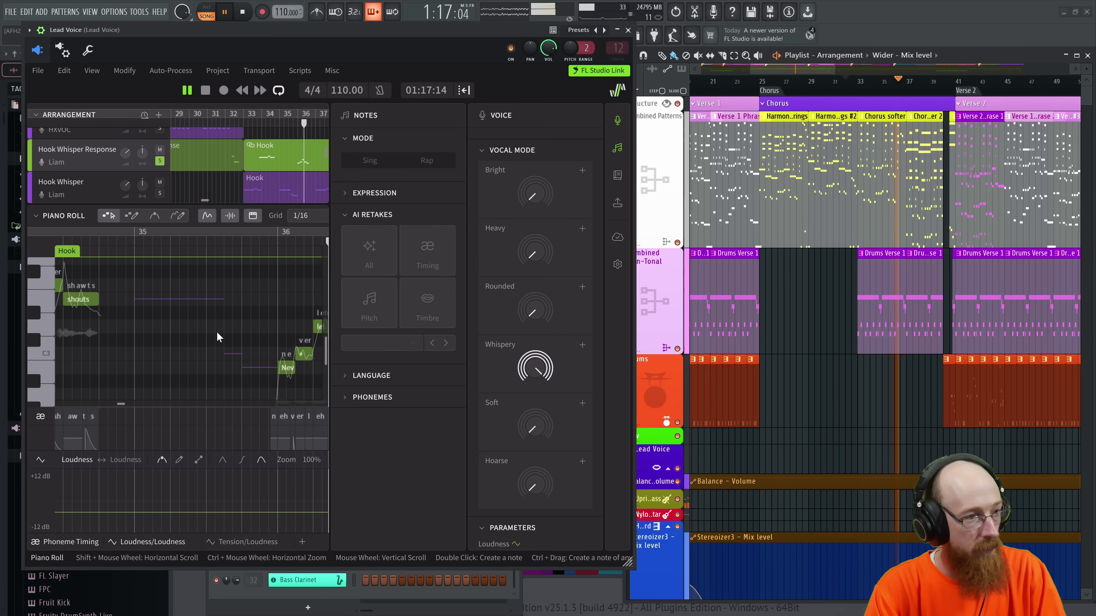
key("space")
Step: Hide the note settings while keeping the voice settings open, so the piano roll is wider
mouse_move(520, 374)
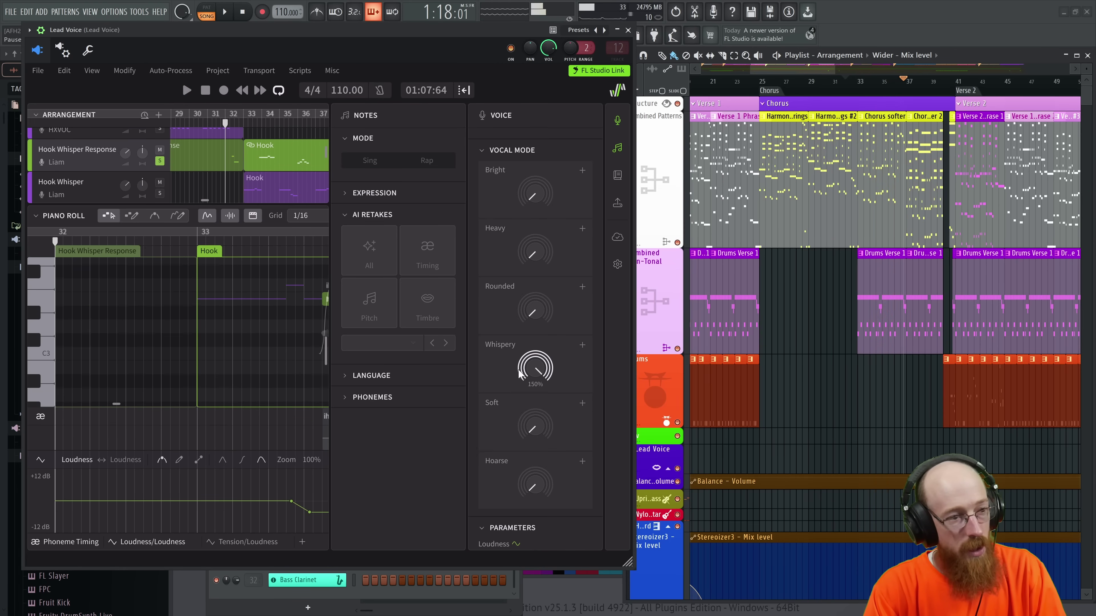
scroll(216, 315, "left", 3)
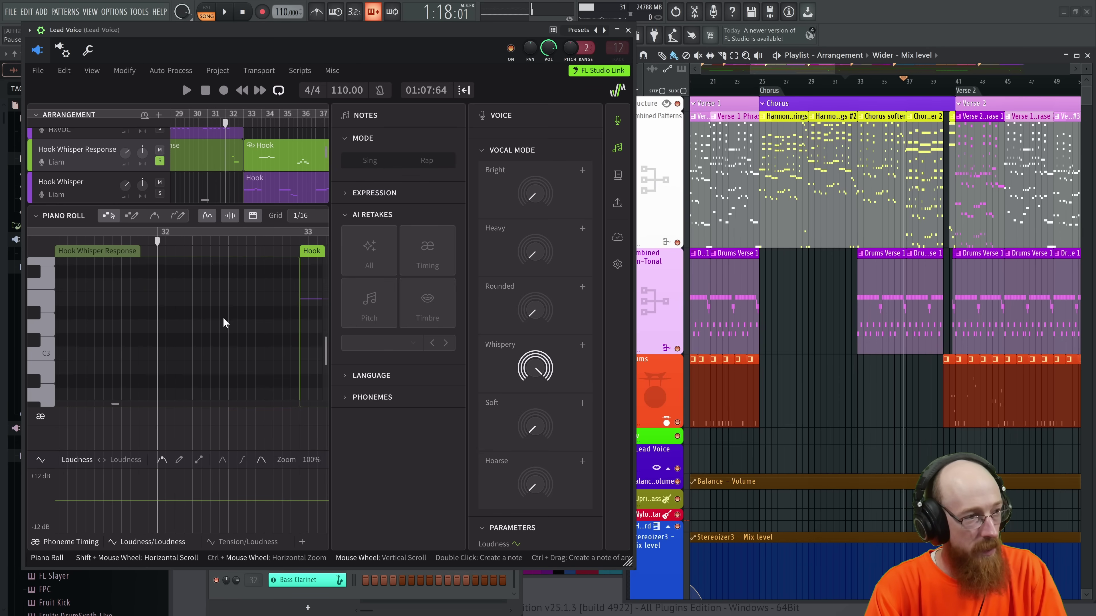
scroll(244, 304, "up", 2)
scroll(252, 305, "up", 2)
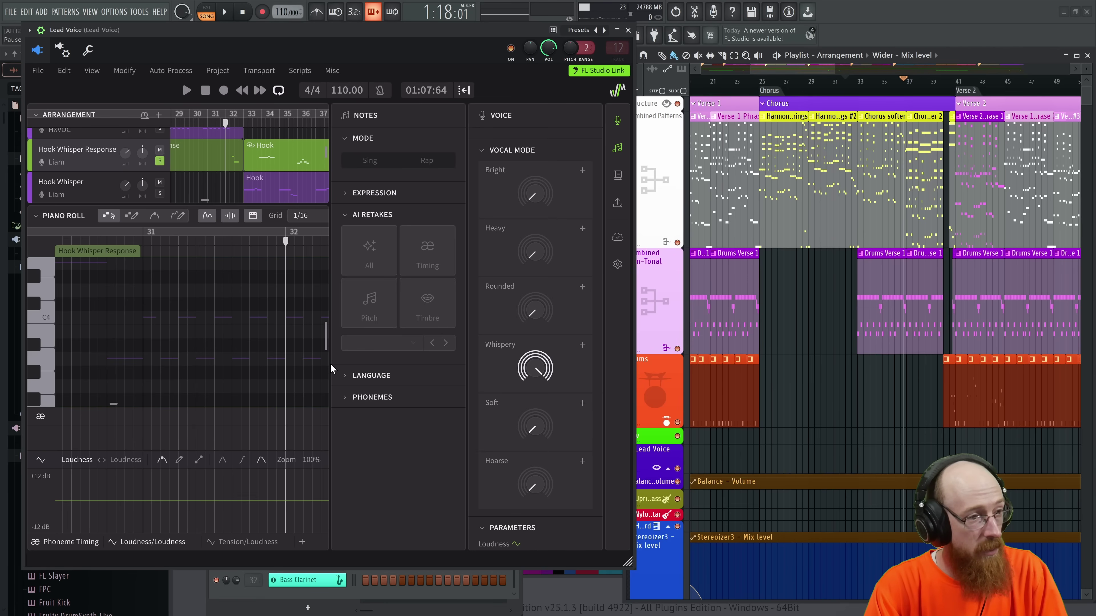
left_click(620, 123)
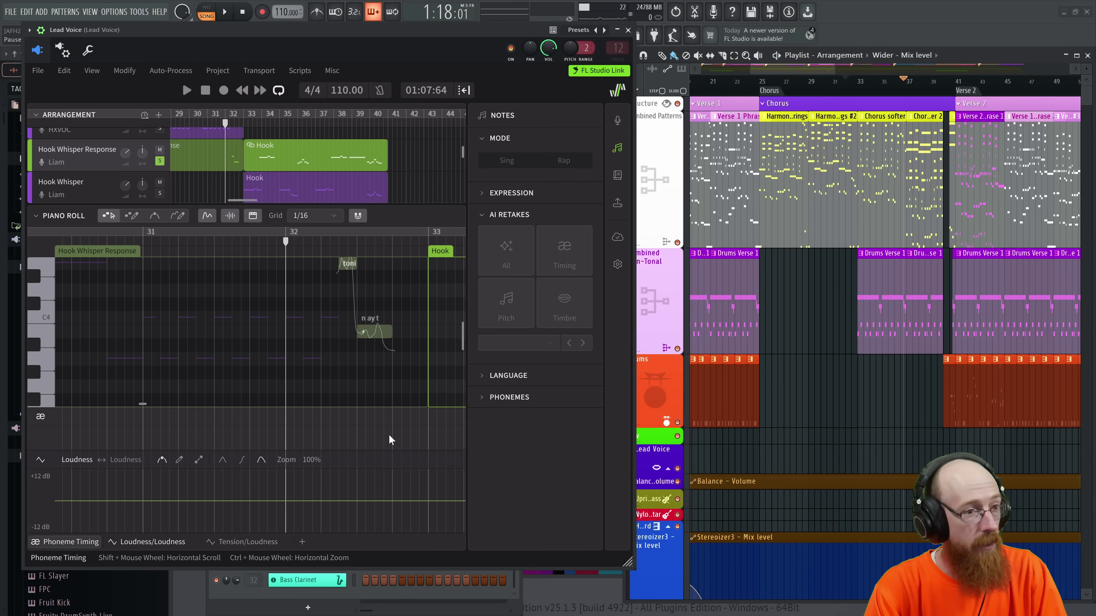
left_click(620, 142)
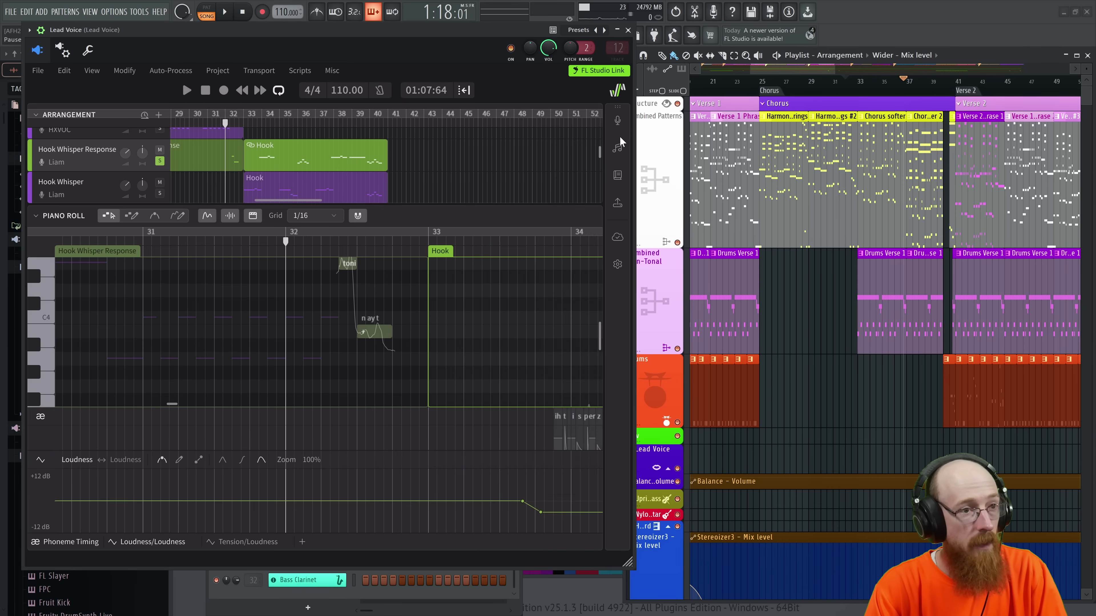
left_click(618, 121)
Step: Examine the whispered notes between bars 32 and 33 and enter the Hook Whisper Response group
scroll(235, 362, "right", 2)
scroll(243, 361, "left", 2)
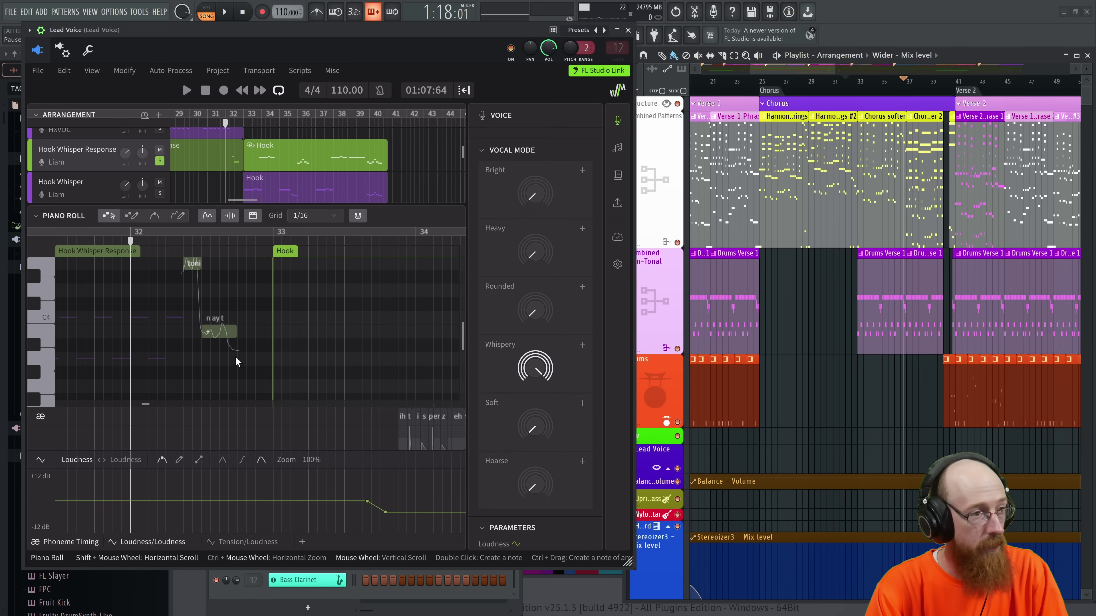
scroll(261, 366, "right", 2)
scroll(271, 365, "up", 2)
scroll(294, 389, "down", 3)
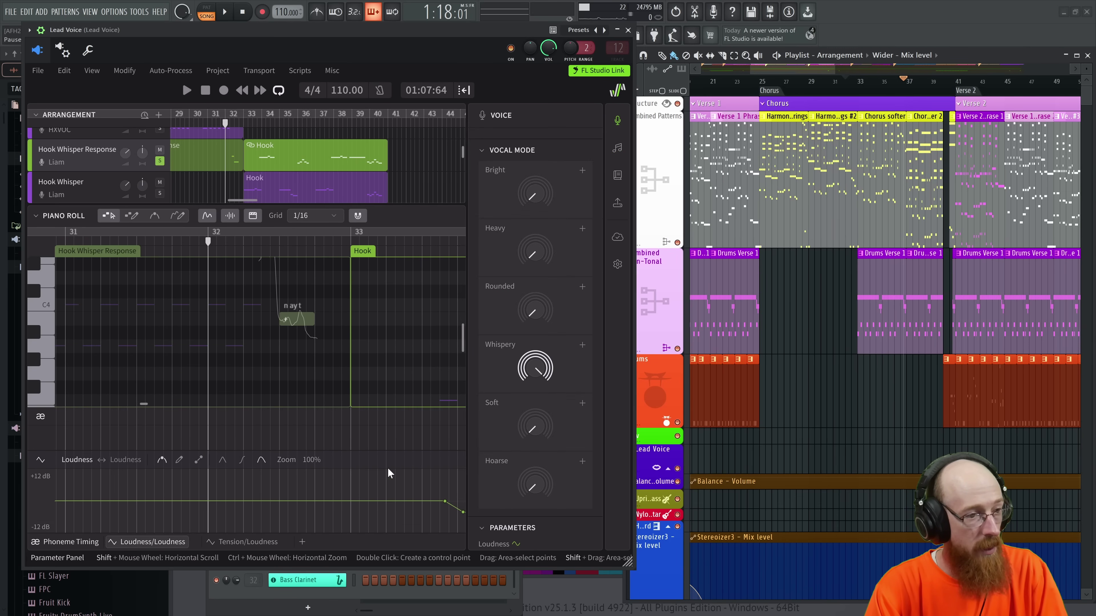
scroll(259, 347, "right", 3)
scroll(241, 342, "left", 2)
scroll(240, 342, "left", 1)
scroll(241, 341, "up", 2)
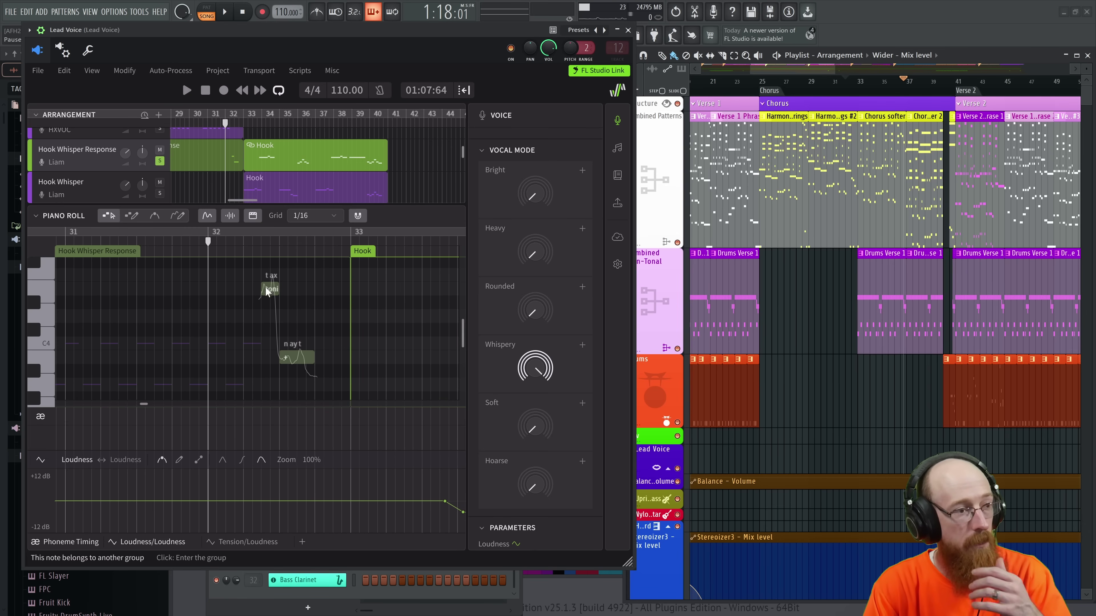
left_click(275, 290)
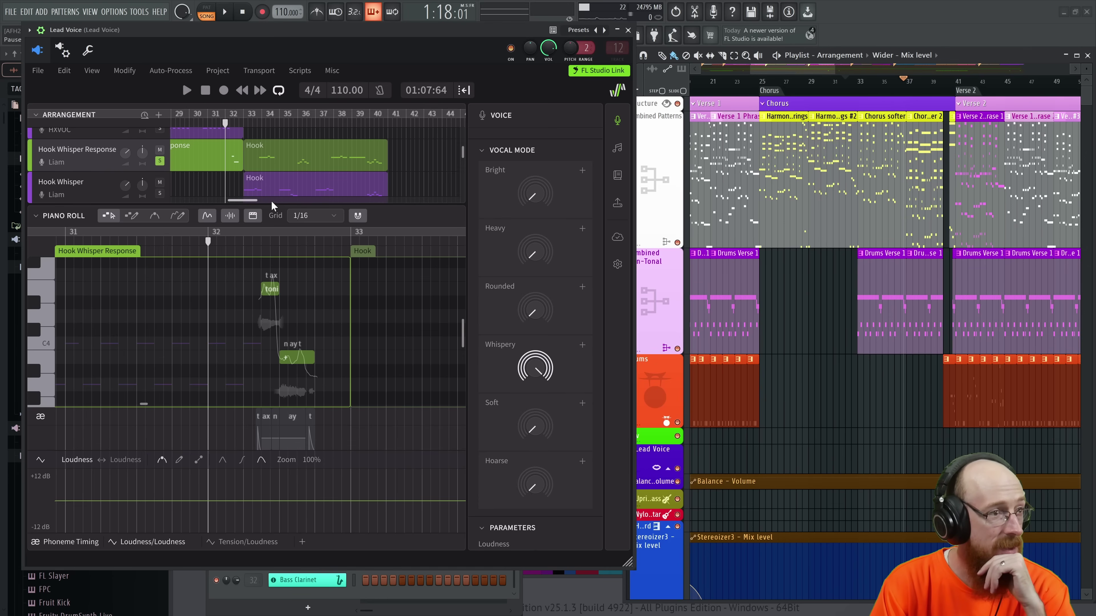
Step: Review the Chorus, Hook Whisper Response, Hook Whisper and Hook Layer groups around bar 33 of the vocal arrangement
left_click_drag(242, 202, 225, 201)
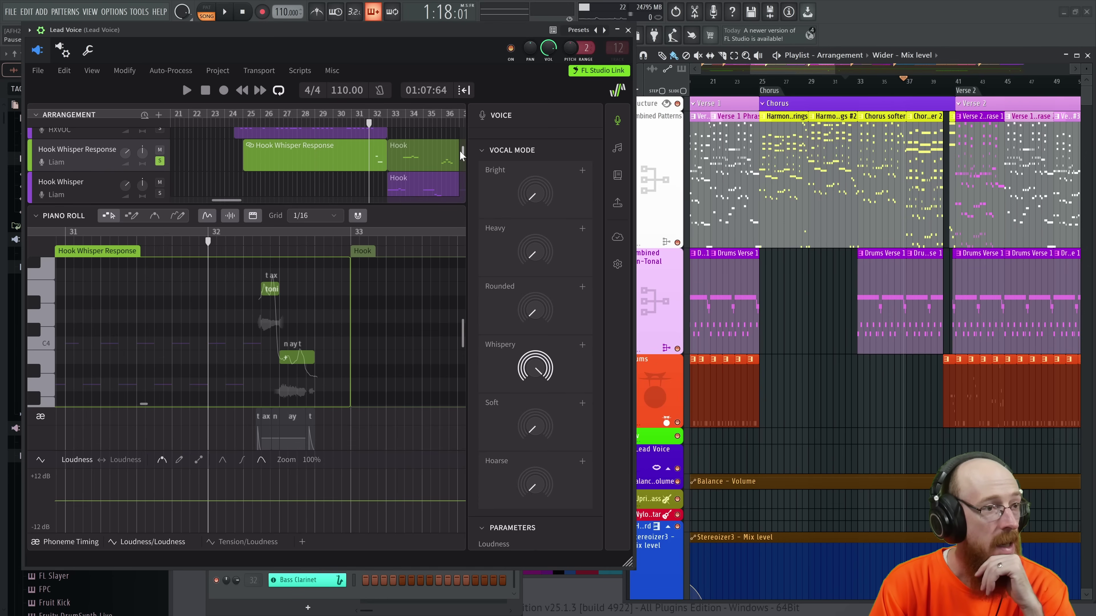
left_click_drag(464, 159, 465, 144)
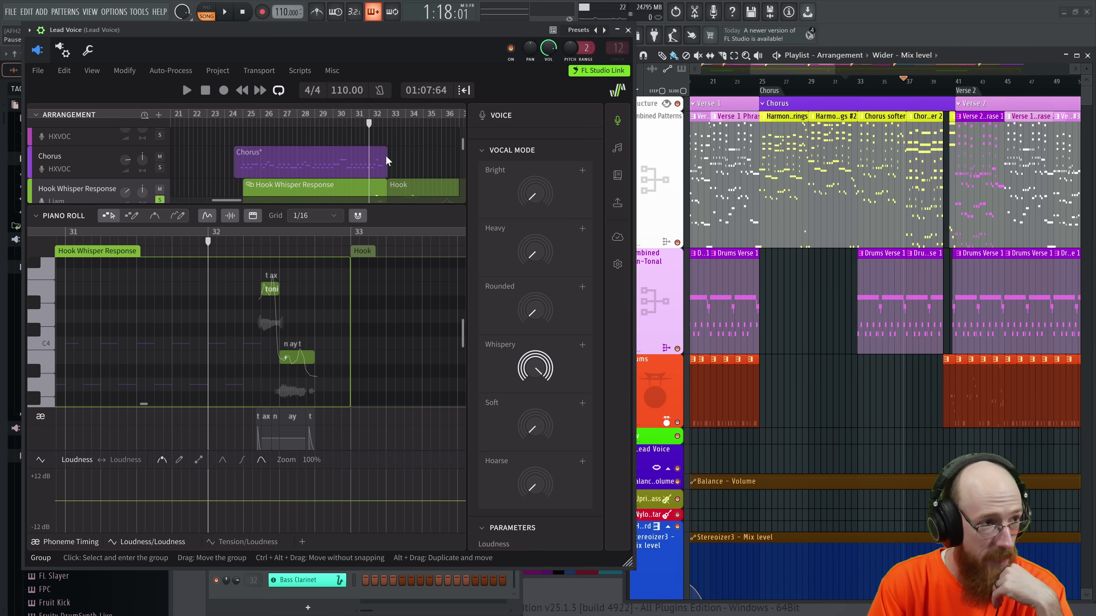
scroll(315, 181, "down", 1)
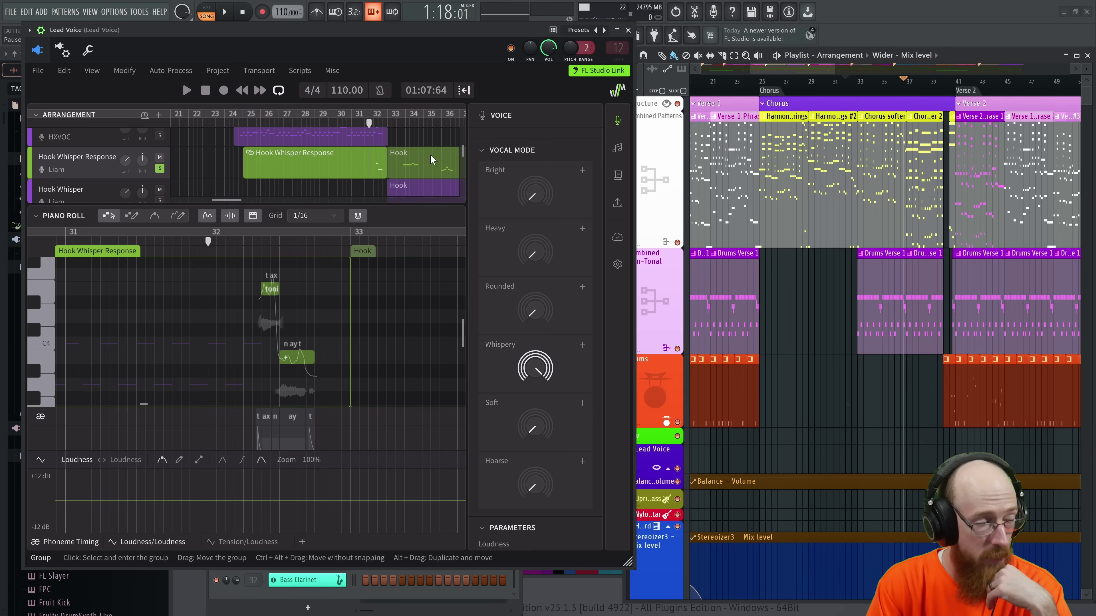
scroll(444, 179, "down", 1)
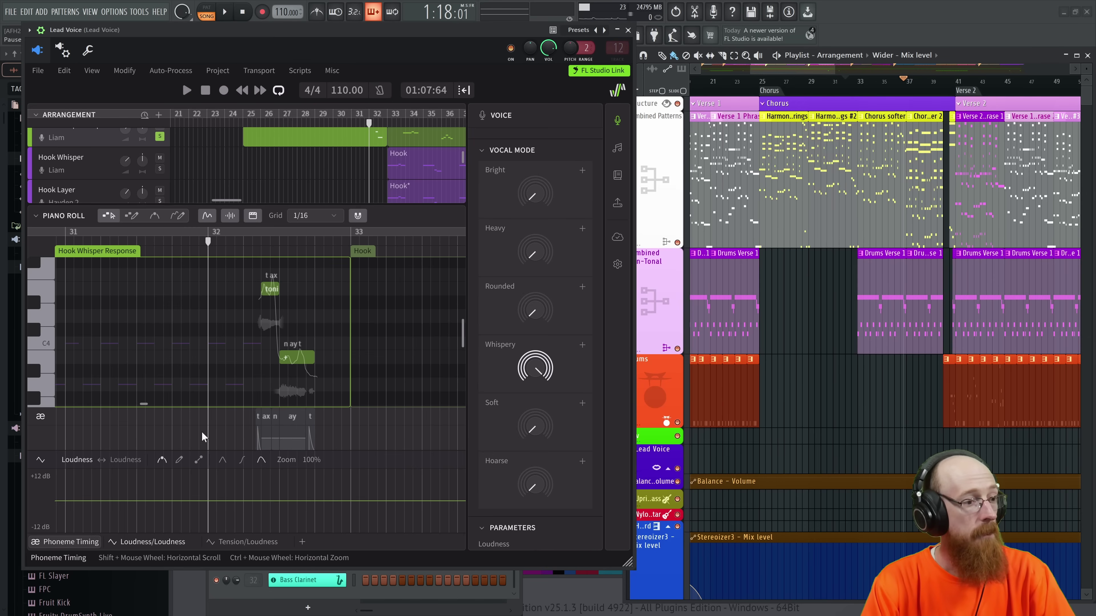
Step: Keep Loudness as the displayed parameter and inspect its curve across the Hook group on the Hook Whisper Response track
left_click(79, 461)
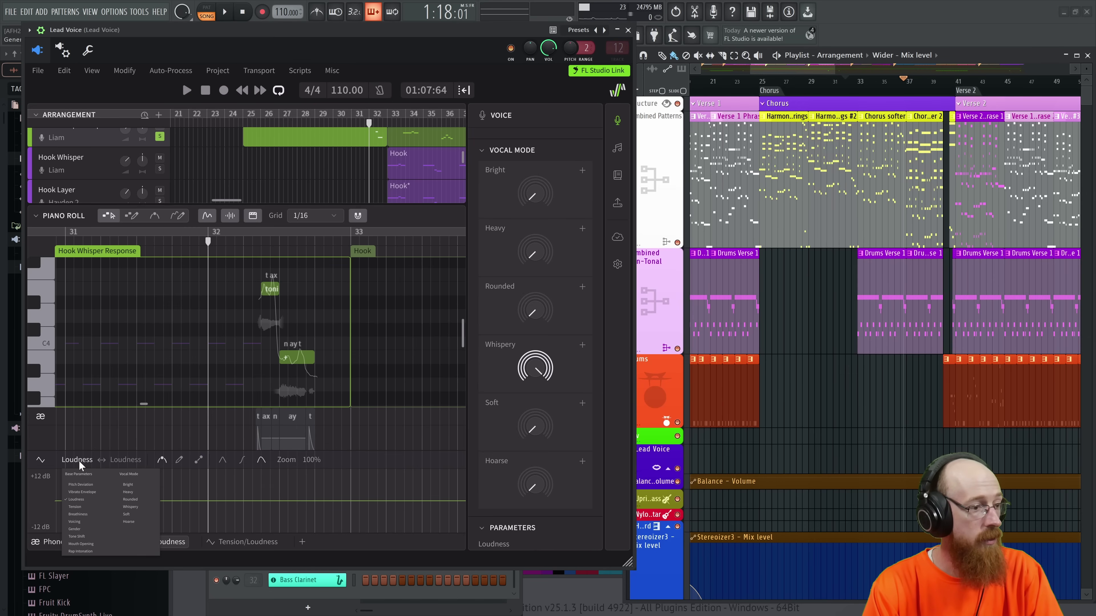
left_click(93, 504)
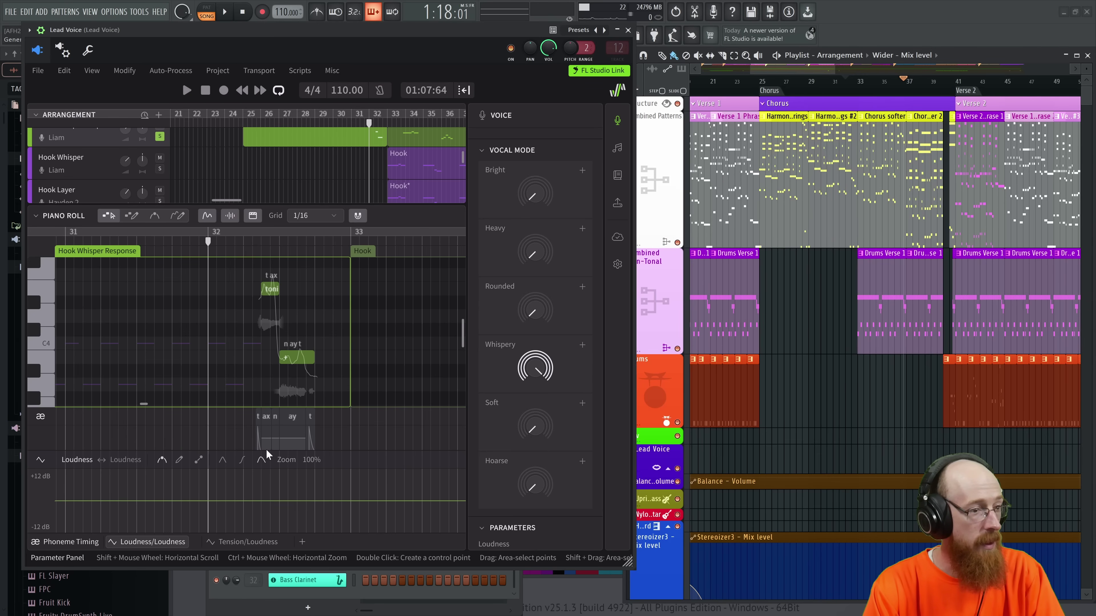
scroll(357, 149, "right", 3)
left_click(370, 153)
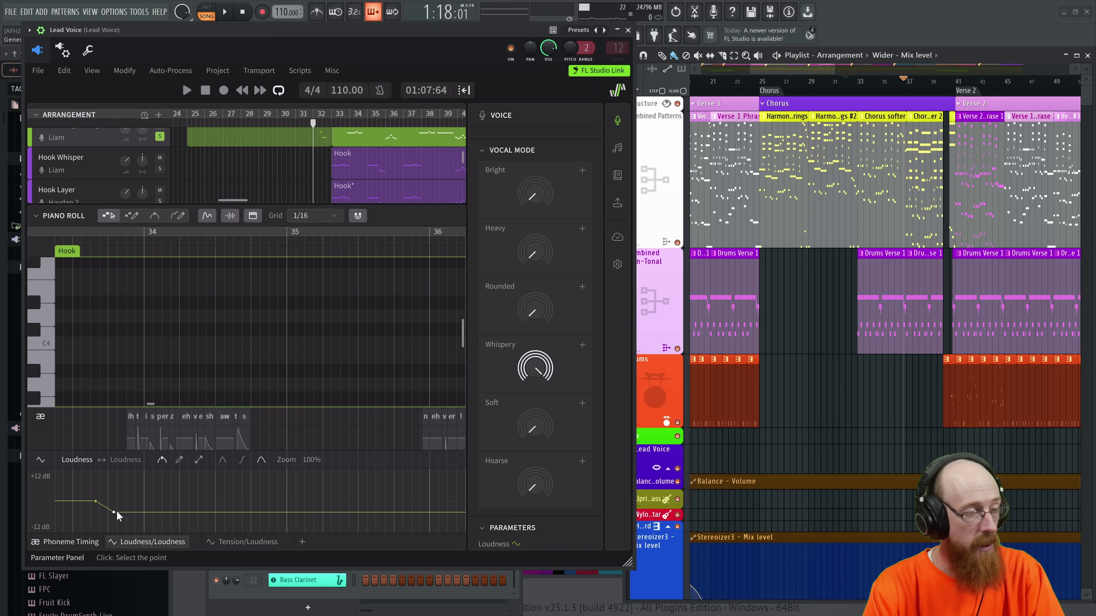
scroll(216, 340, "right", 3)
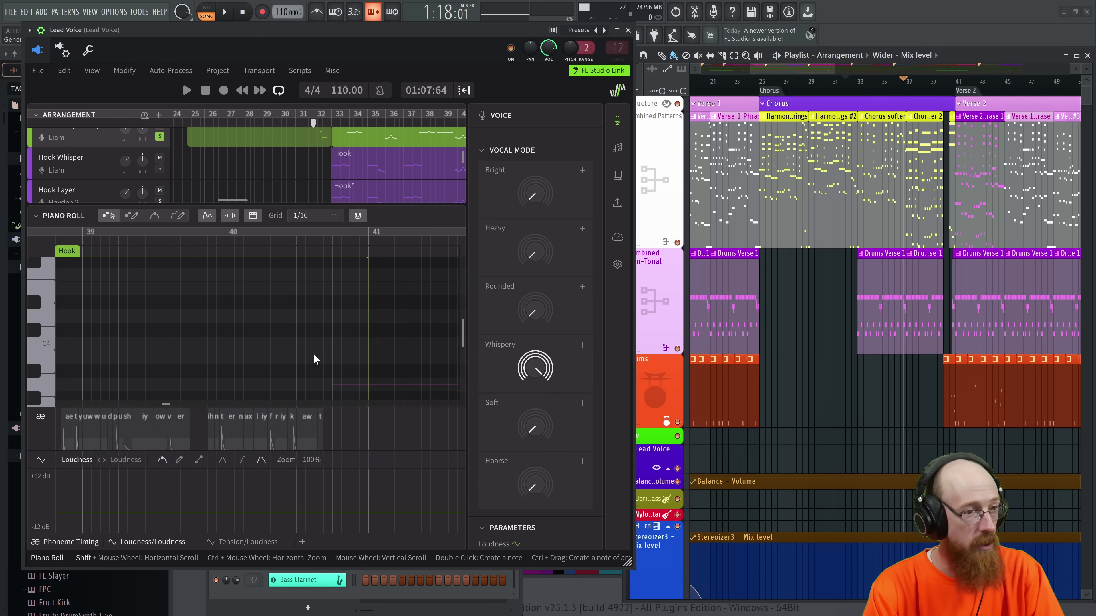
Step: Play the whispered Hook group on the Hook Whisper Response track through bars 39 and 40, and stop playback
left_click(280, 240)
key("space")
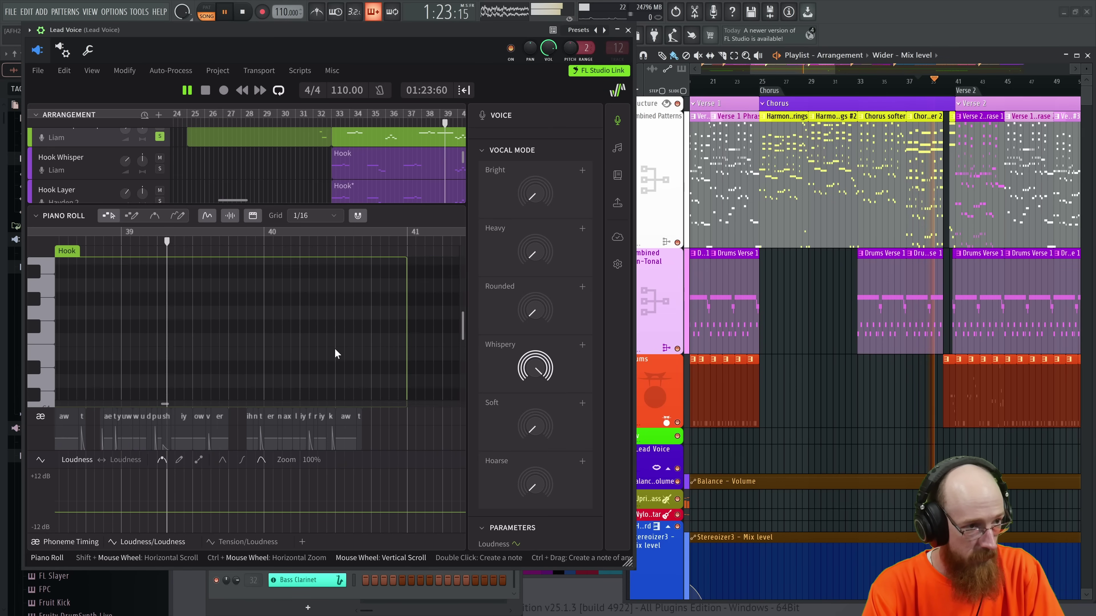
scroll(358, 359, "down", 5)
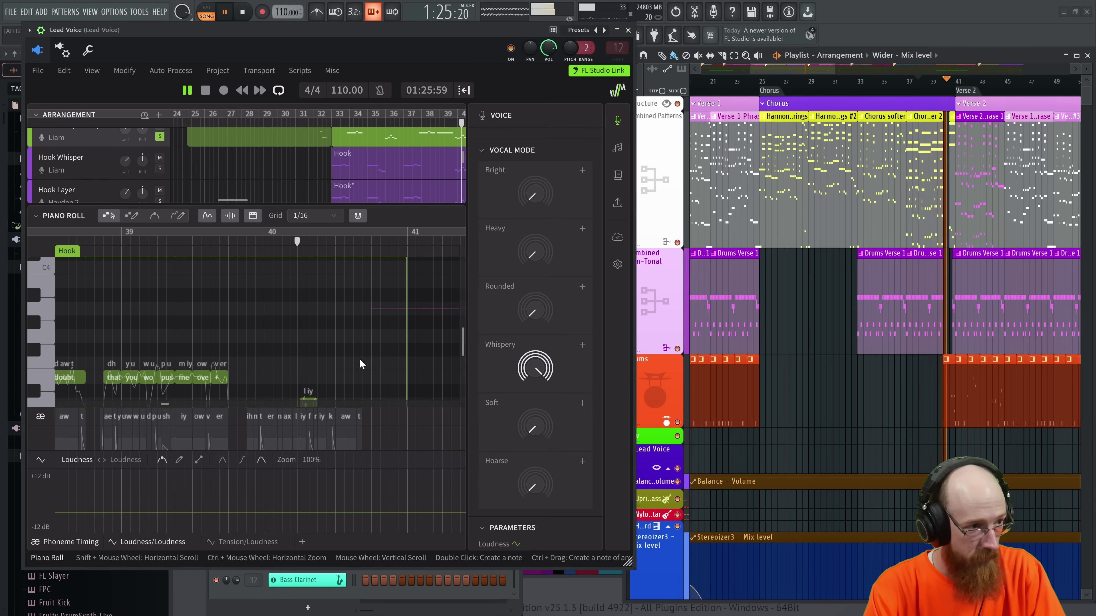
key("space")
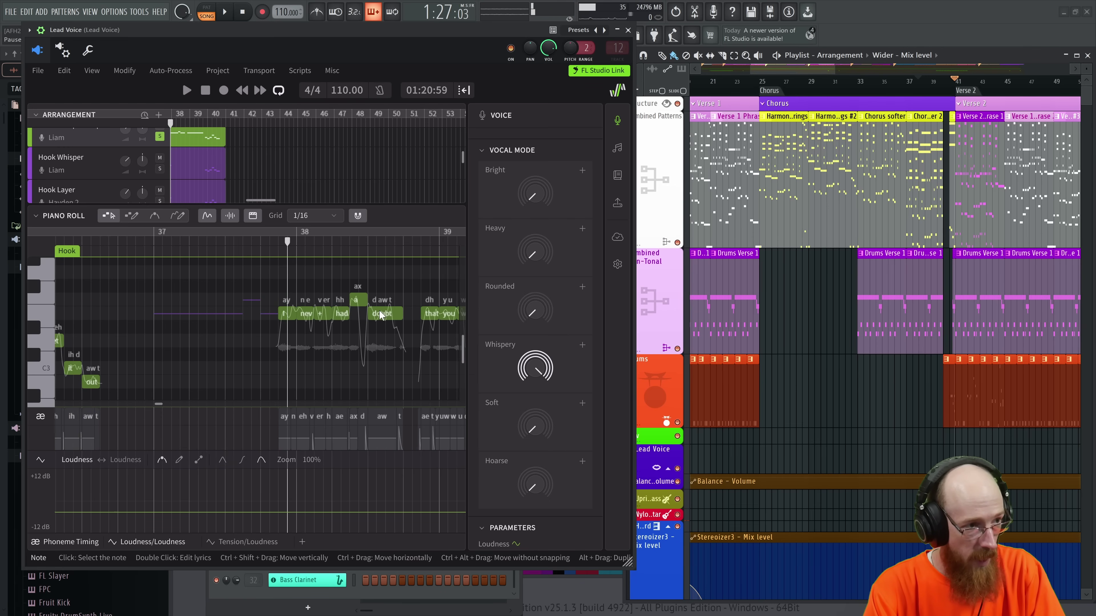
Step: Examine the whispered response notes and their loudness curve across the Hook group, from bar 40 back to bar 33
scroll(379, 312, "right", 6)
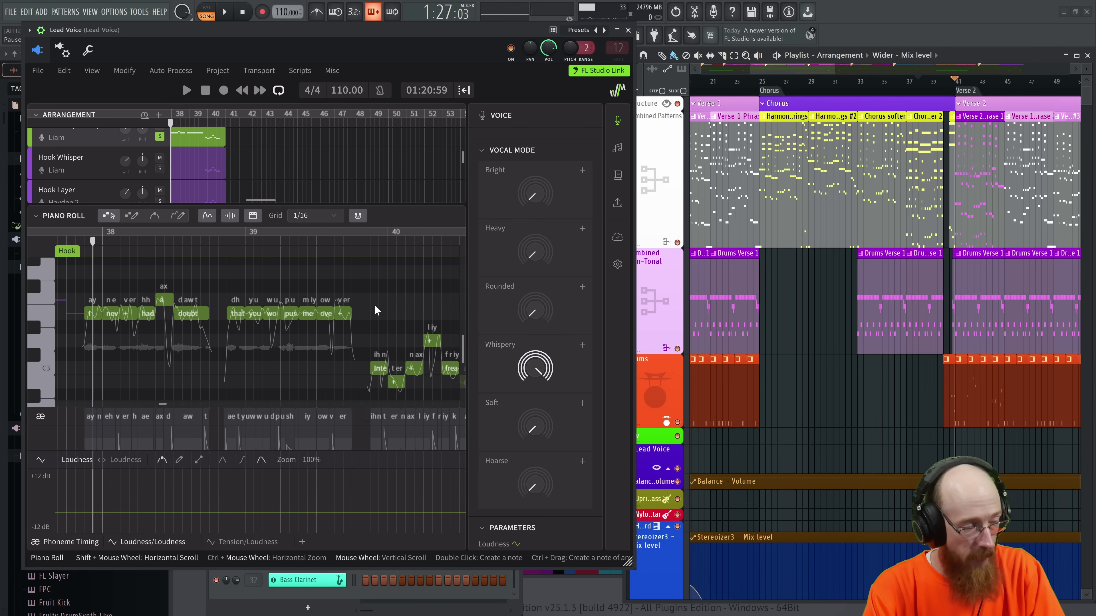
scroll(378, 309, "left", 12)
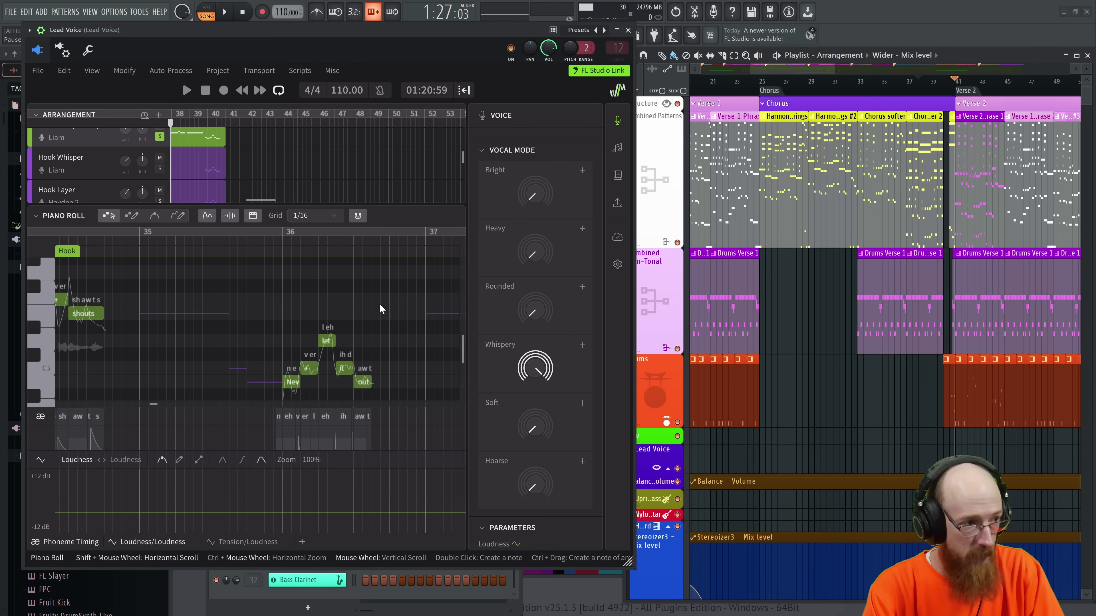
scroll(379, 307, "down", 2)
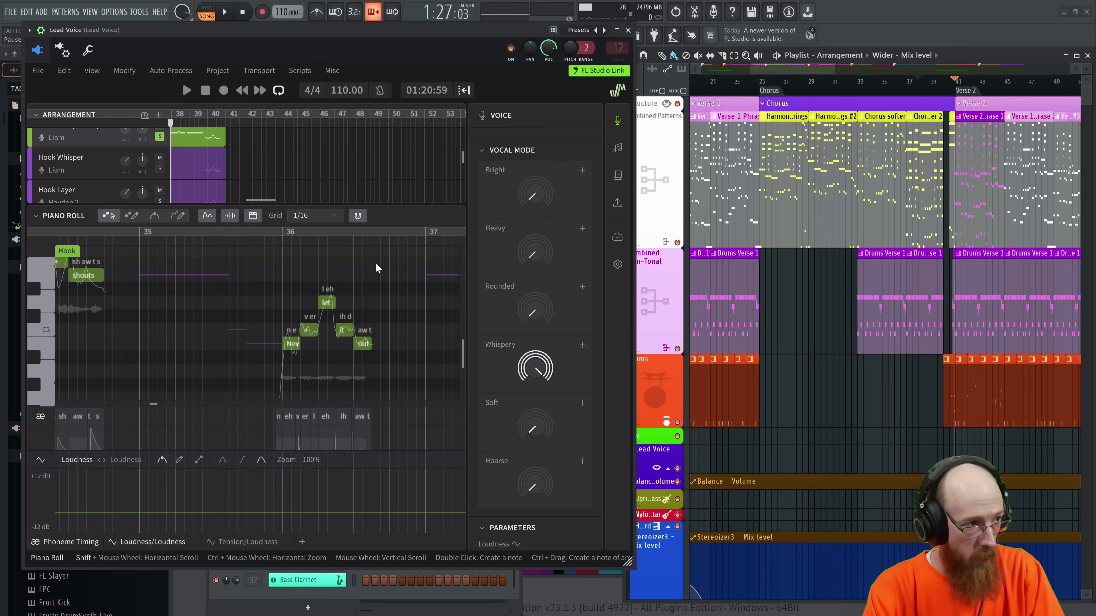
scroll(376, 266, "left", 3)
scroll(342, 327, "up", 1)
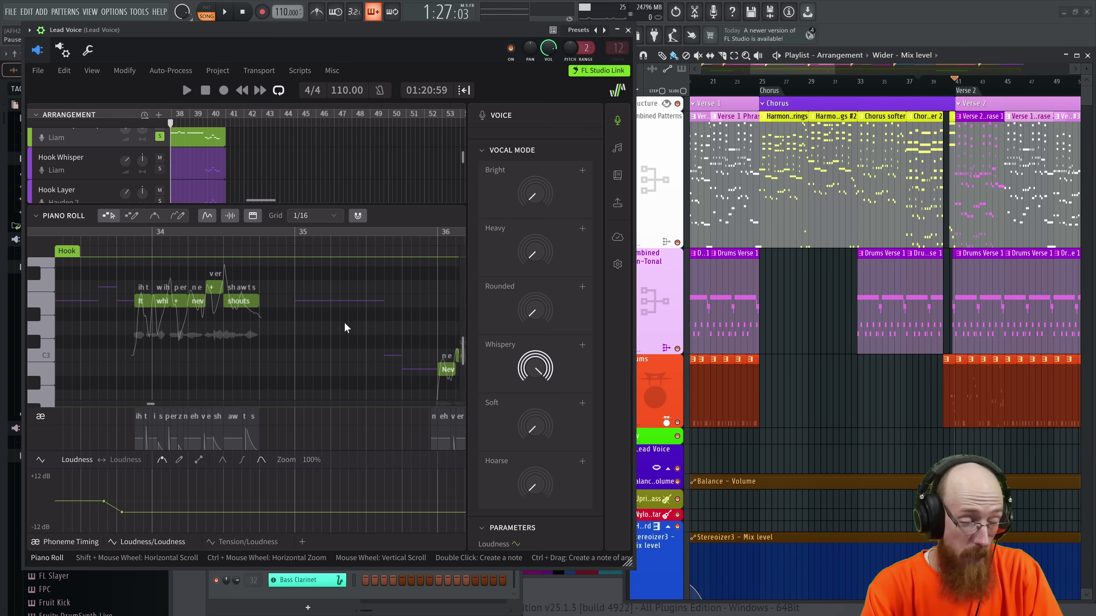
scroll(346, 325, "right", 3)
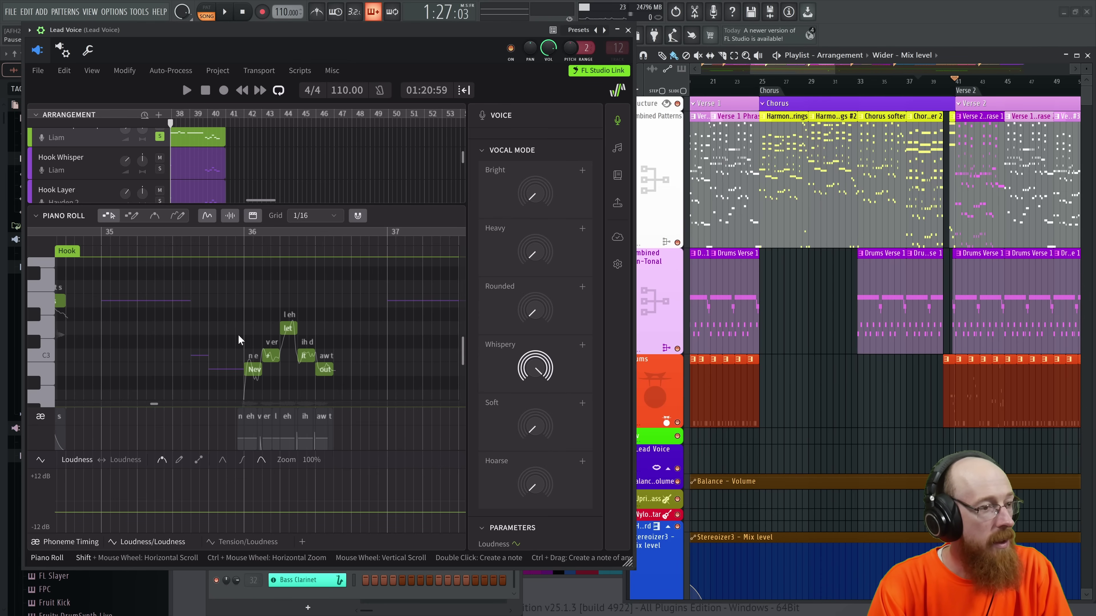
scroll(233, 330, "left", 3)
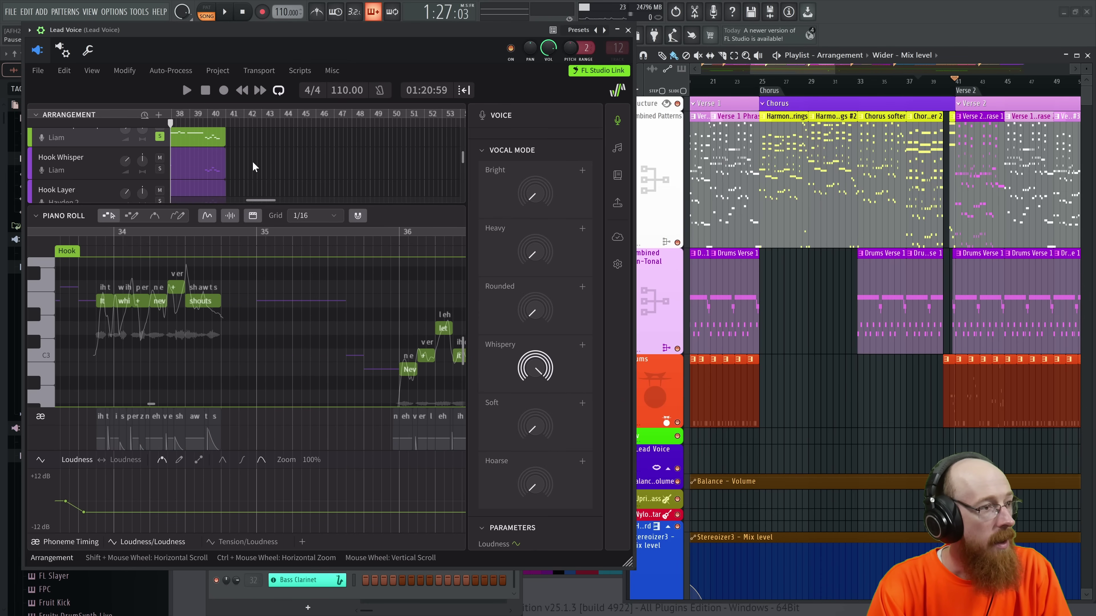
scroll(253, 161, "up", 1)
scroll(268, 318, "left", 5)
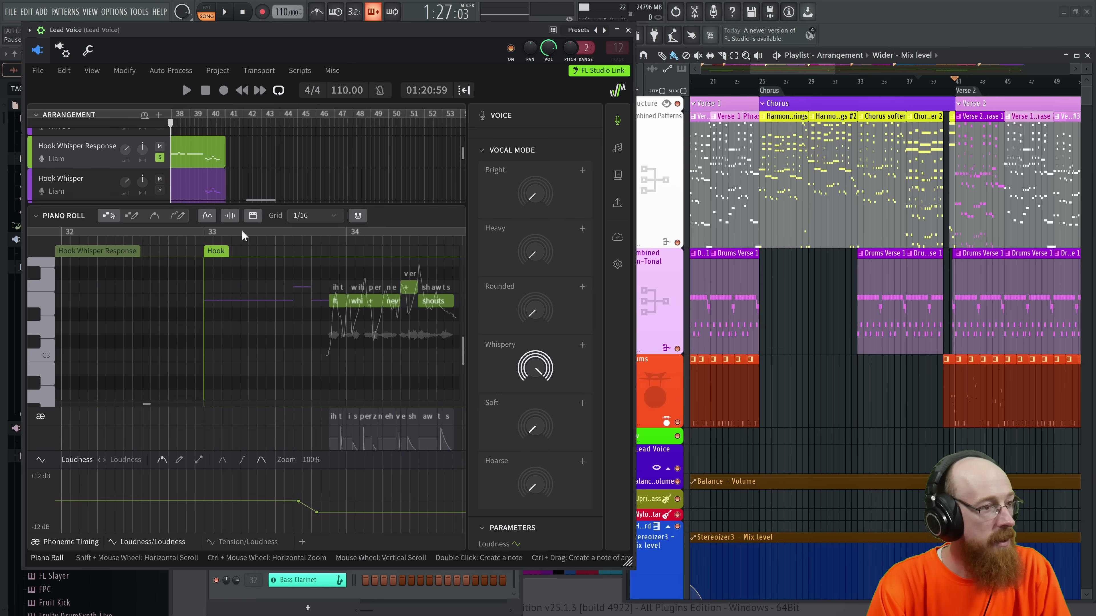
Step: Enter the Hook group on the Hook Whisper track and examine its notes and loudness curve from bar 33 to bar 37
left_click(185, 182)
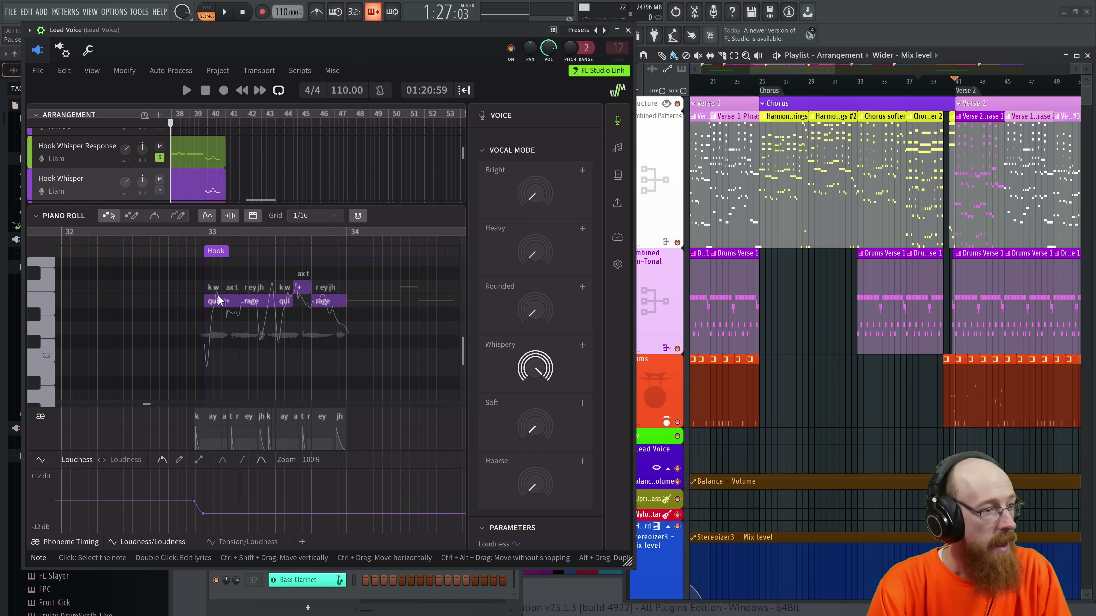
scroll(214, 309, "up", 4)
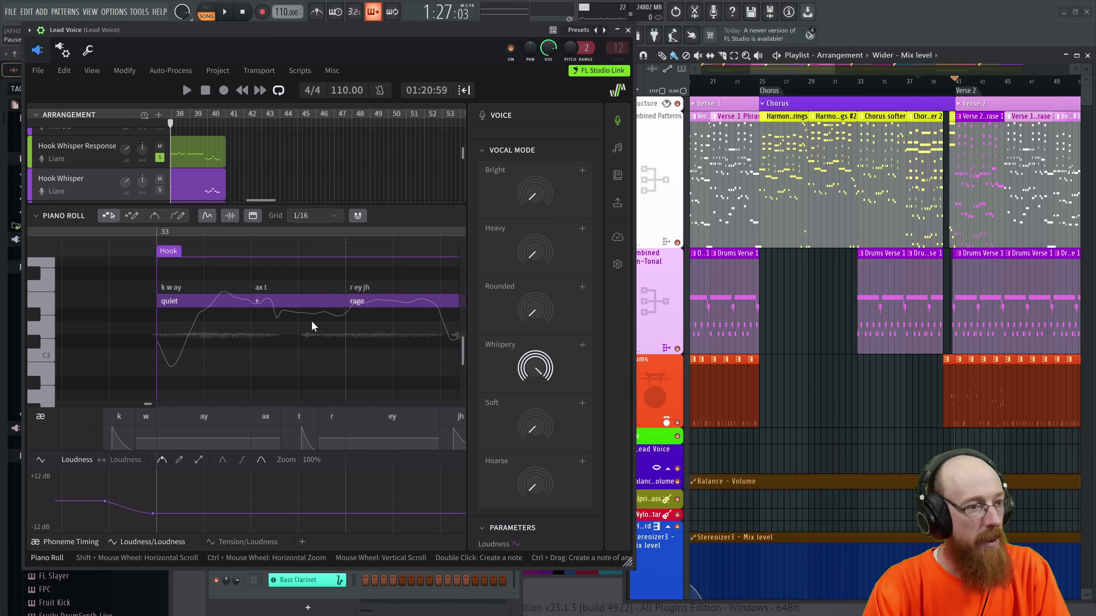
scroll(316, 319, "down", 5, "ctrl")
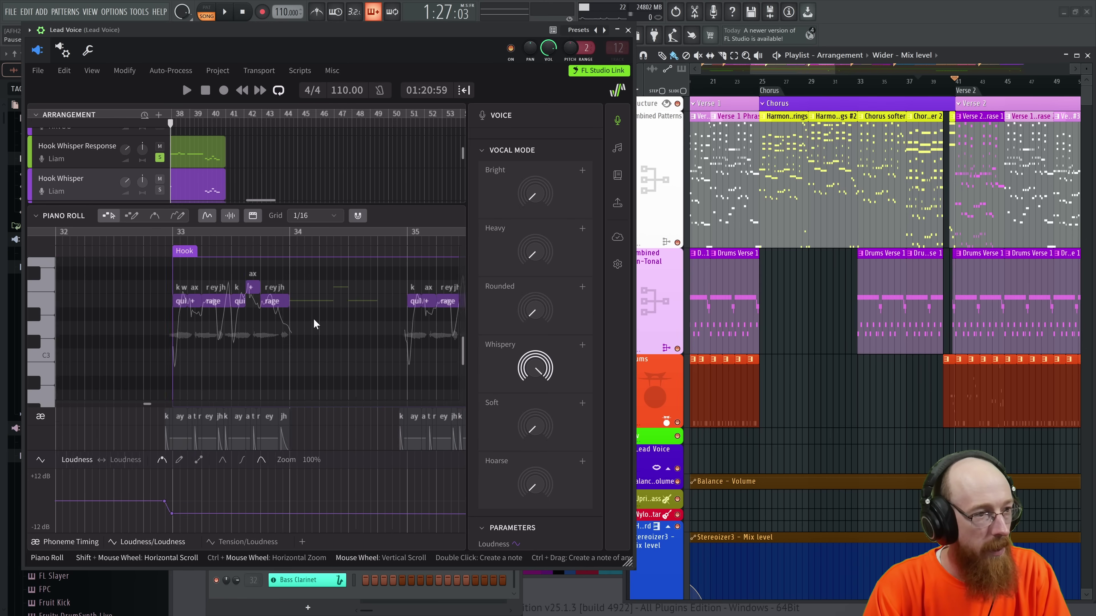
scroll(371, 317, "right", 6, "shift")
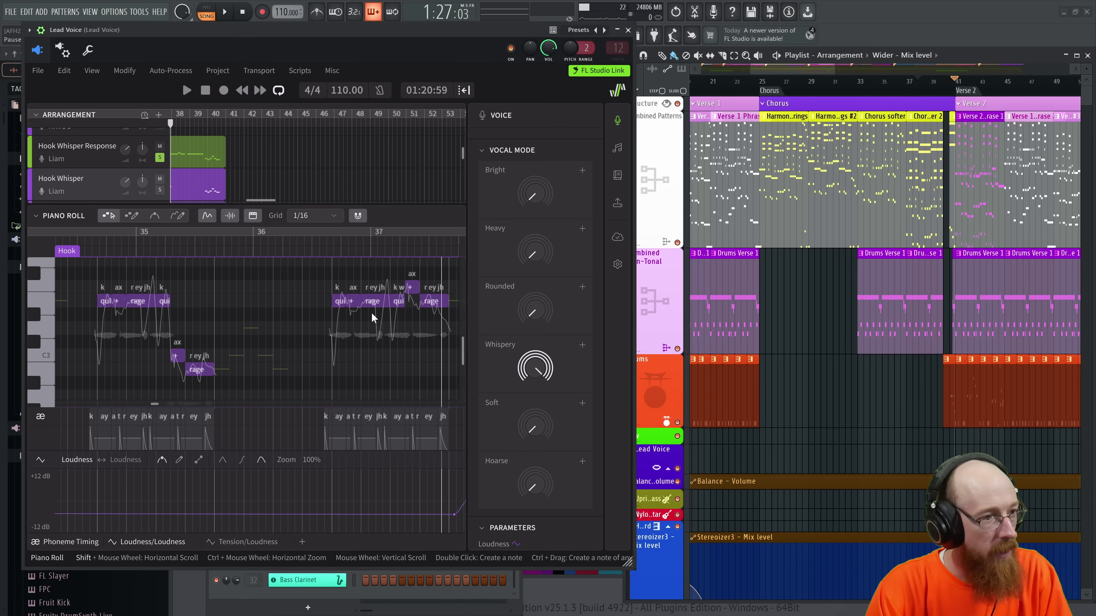
scroll(373, 318, "left", 6, "shift")
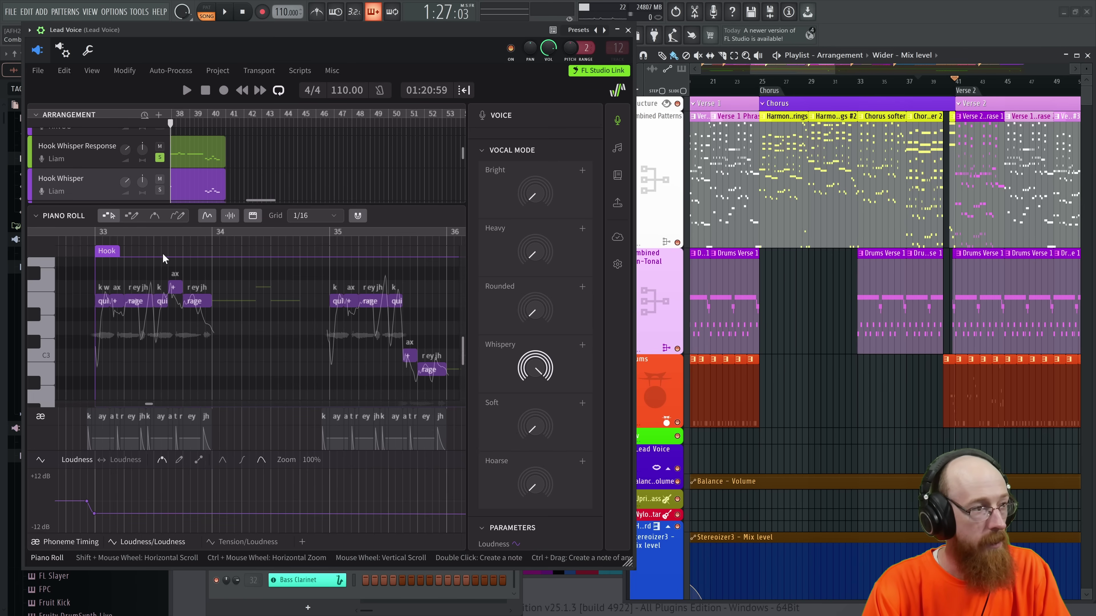
Step: Place the playhead just before bar 33 and solo the Hook Whisper track together with the Hook Whisper Response track
left_click(87, 241)
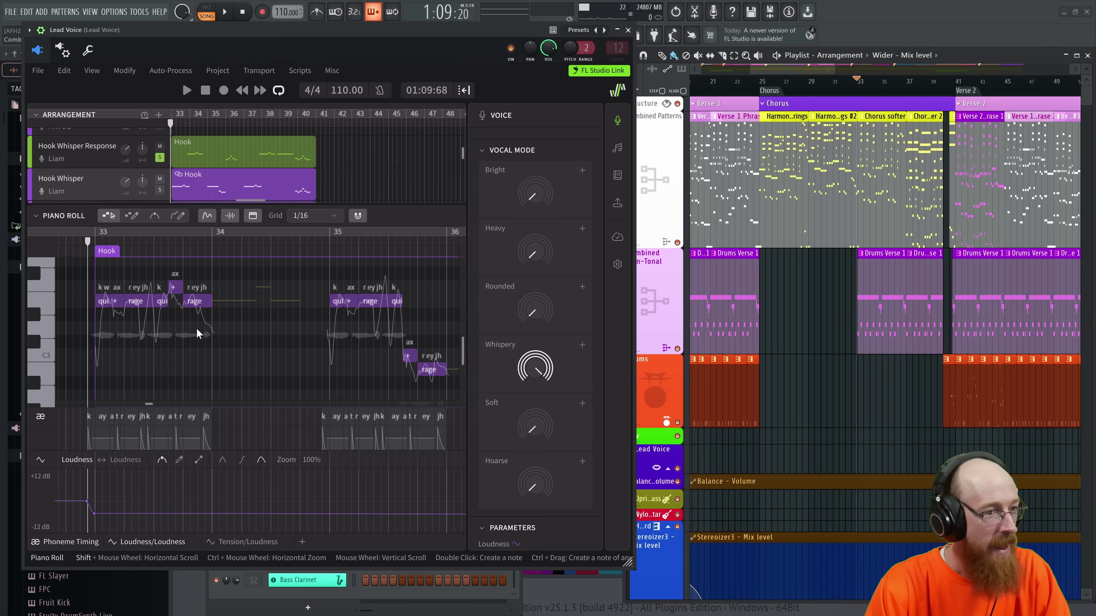
scroll(196, 328, "right", 5)
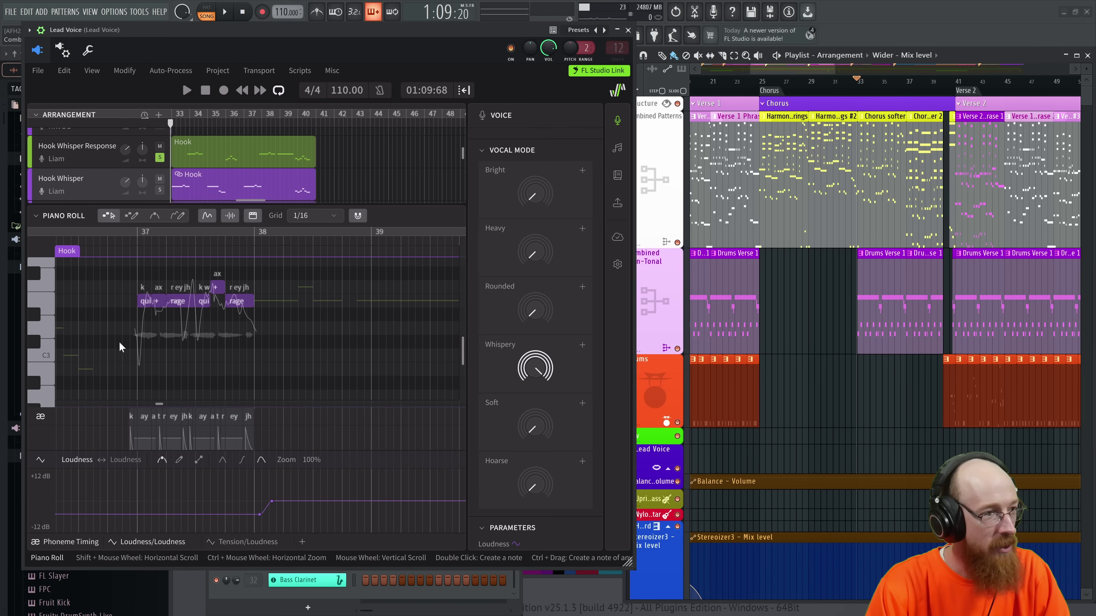
scroll(212, 336, "left", 5)
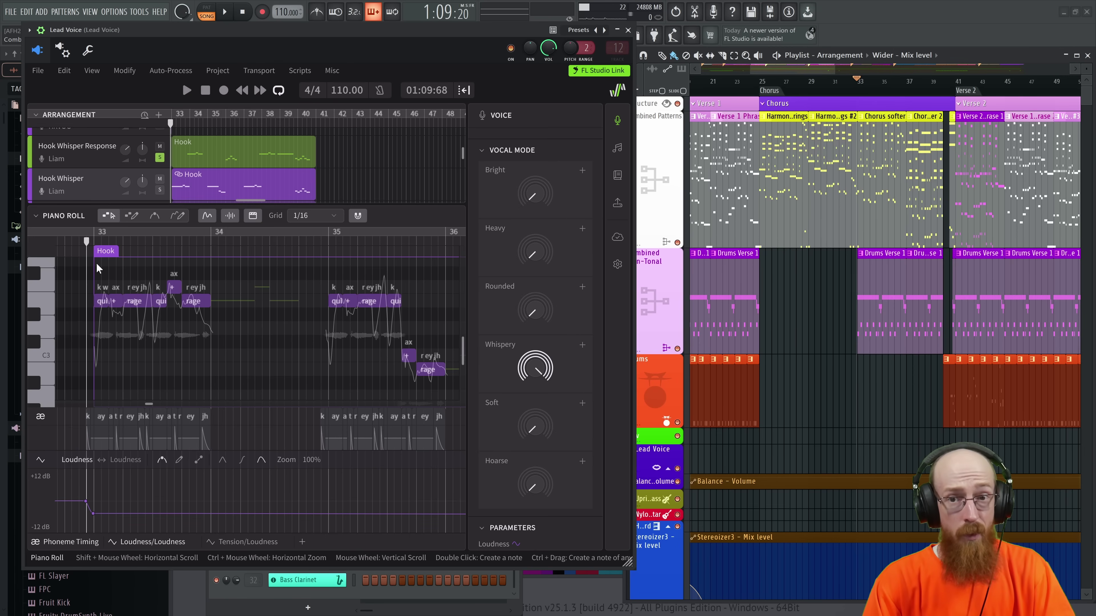
scroll(166, 331, "up", 3)
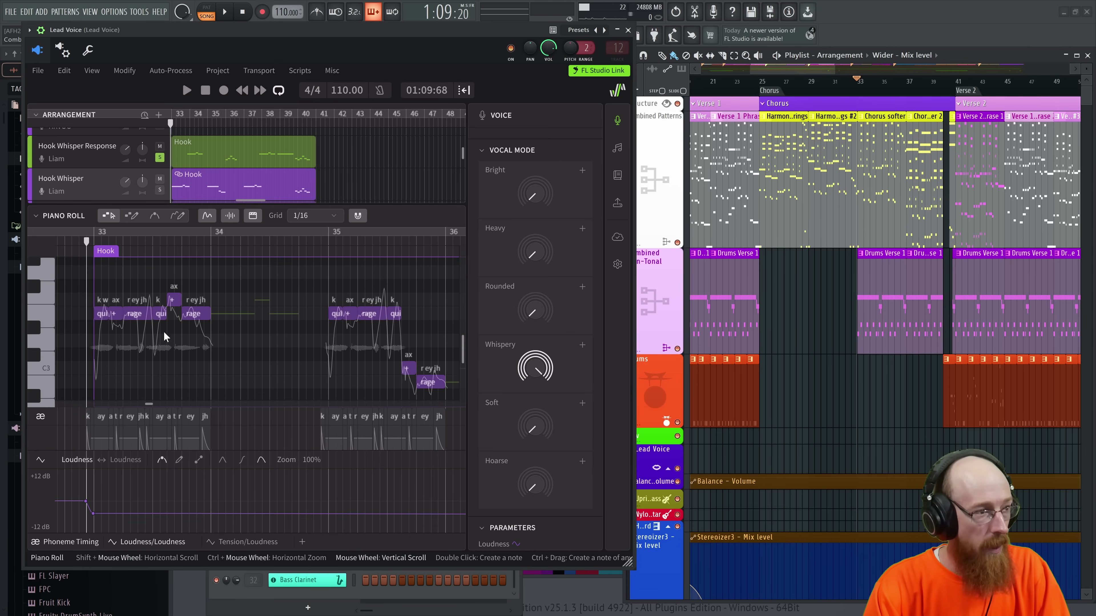
scroll(177, 332, "down", 4)
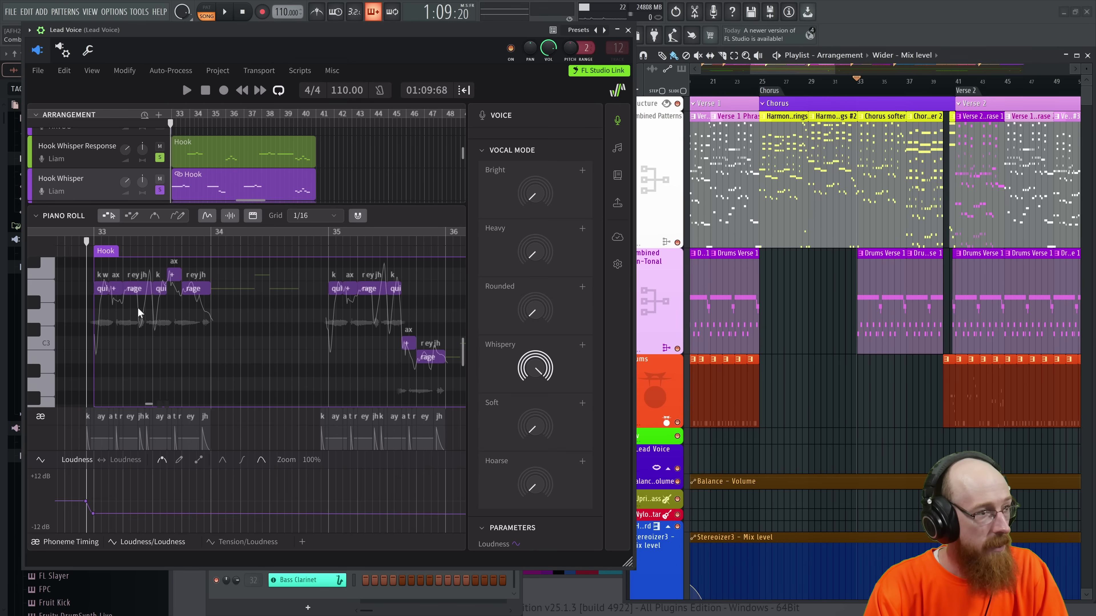
Step: Select the Hook Layer track in the vocal arrangement to show its Hook group and voice settings
scroll(208, 159, "down", 2)
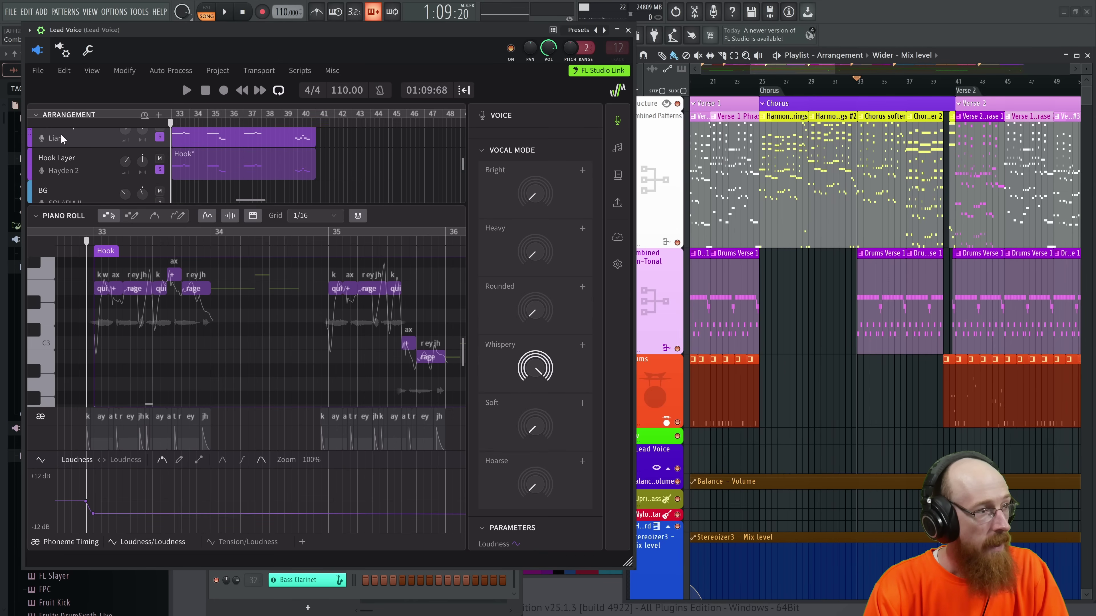
left_click(97, 162)
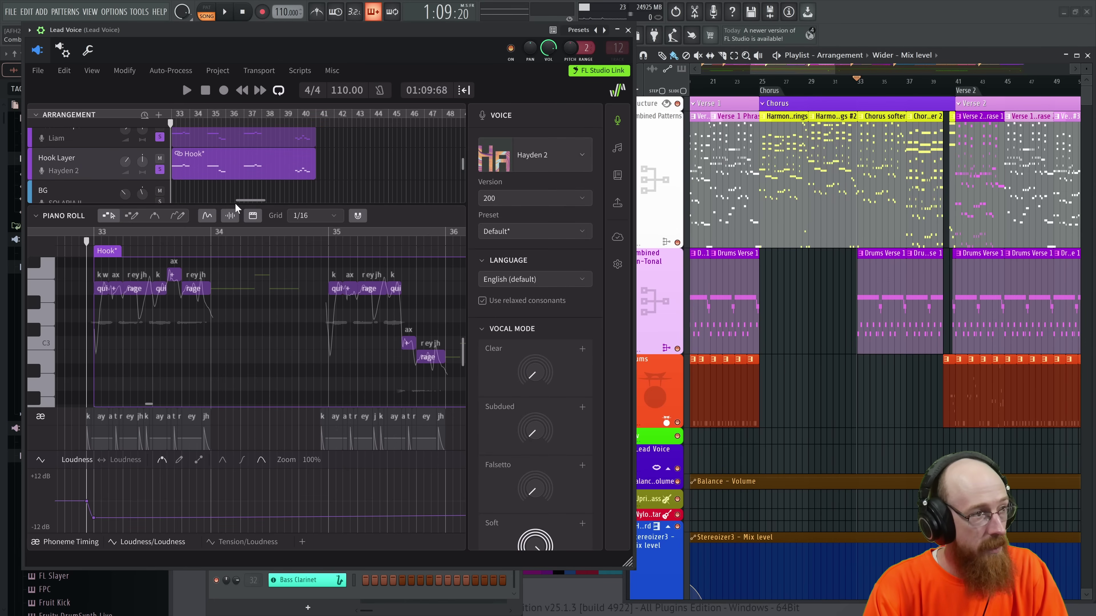
scroll(195, 163, "up", 2)
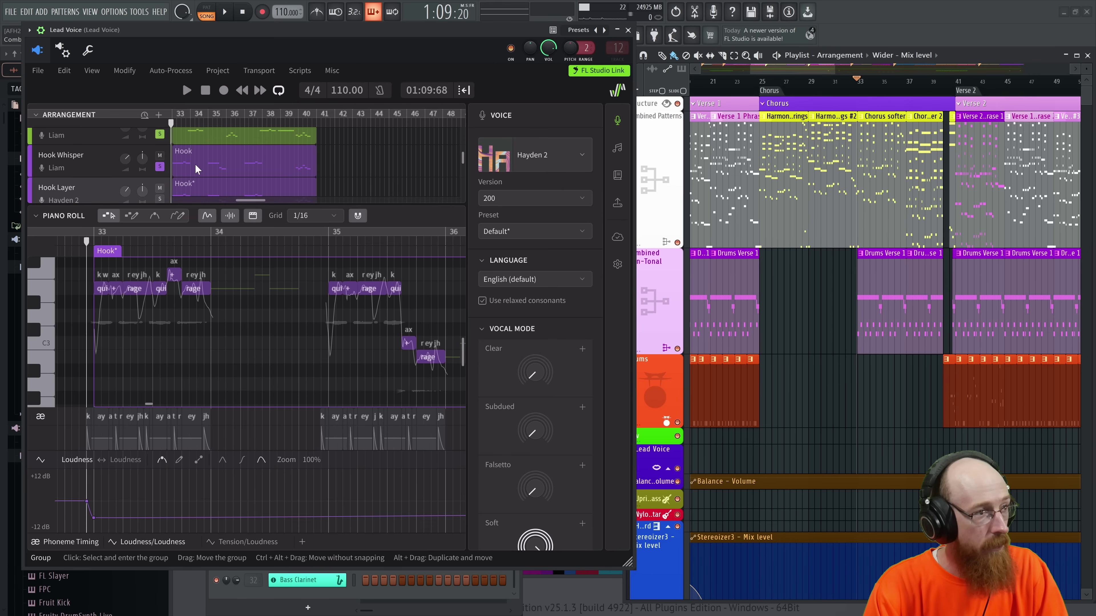
Step: Play the soloed Hook Whisper and Hook Whisper Response tracks from bar 33 through bar 40, and stop playback
key("space")
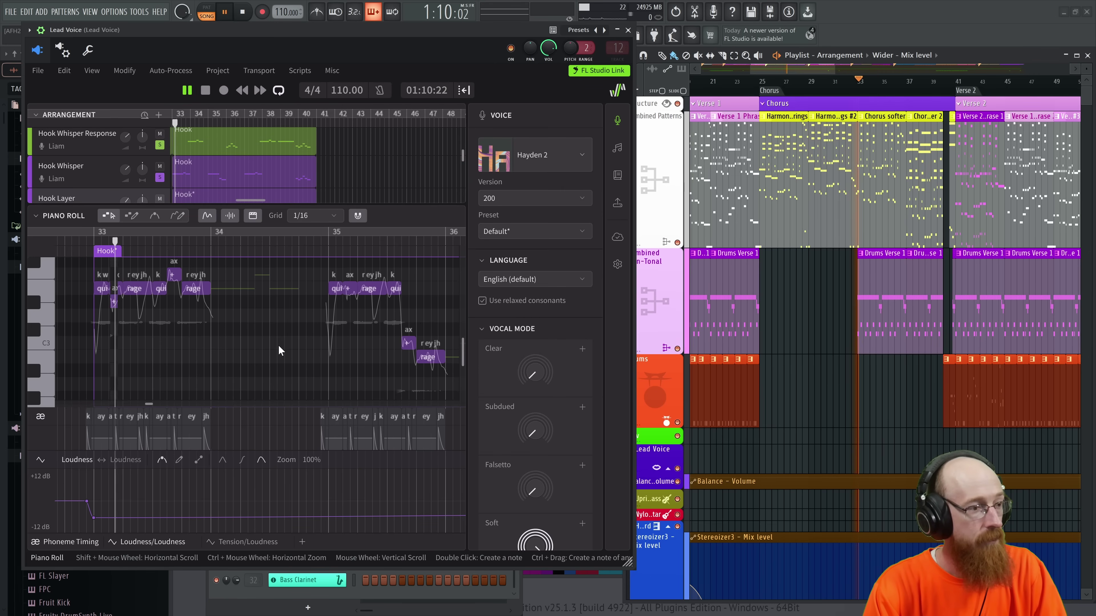
scroll(279, 346, "up", 3)
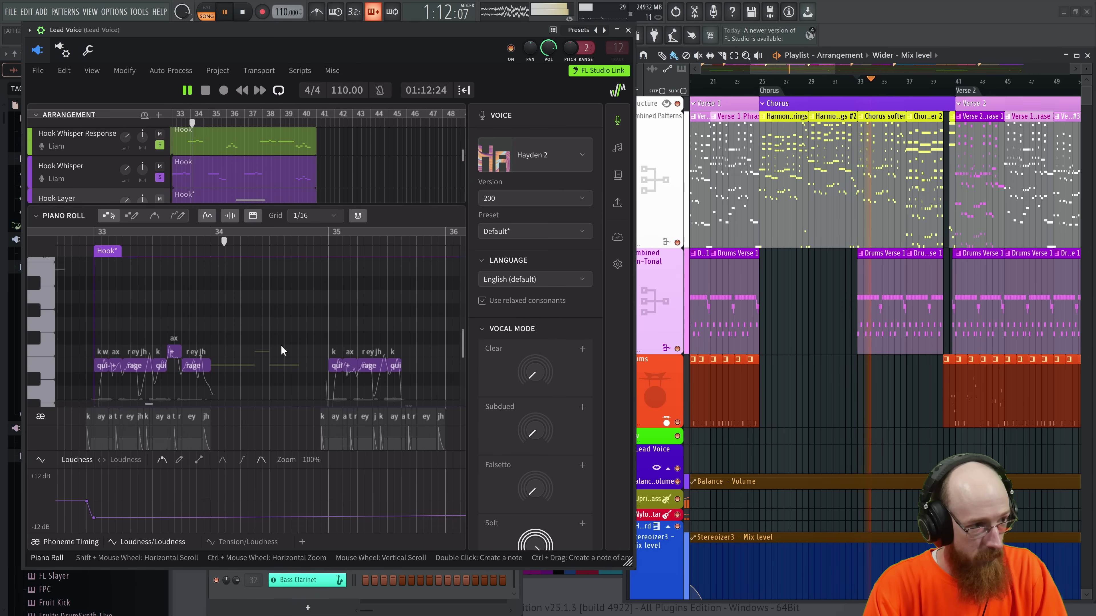
scroll(313, 278, "down", 2)
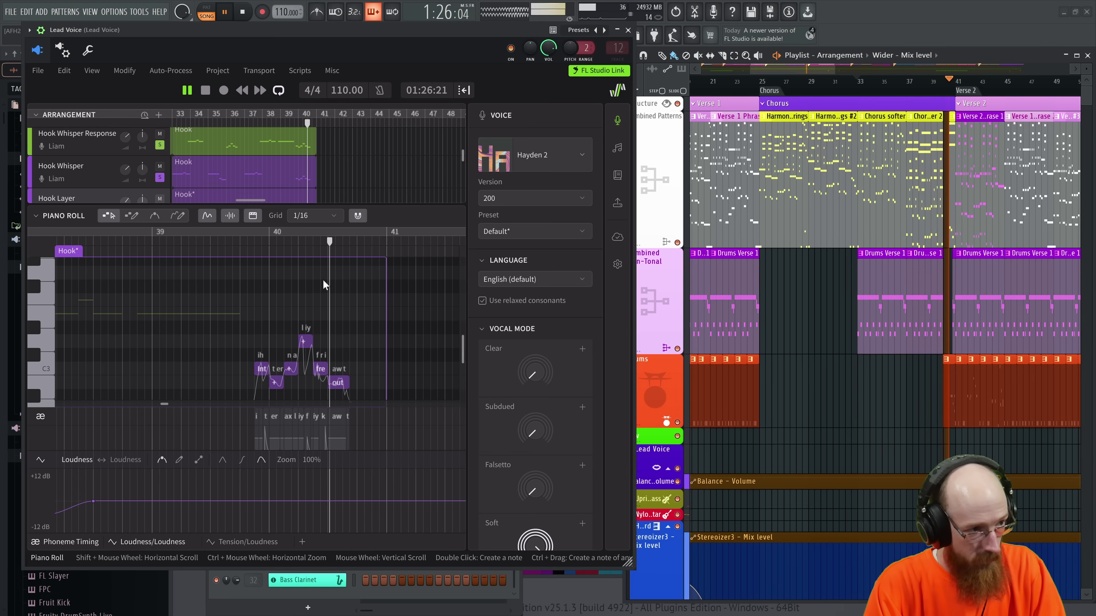
key("space")
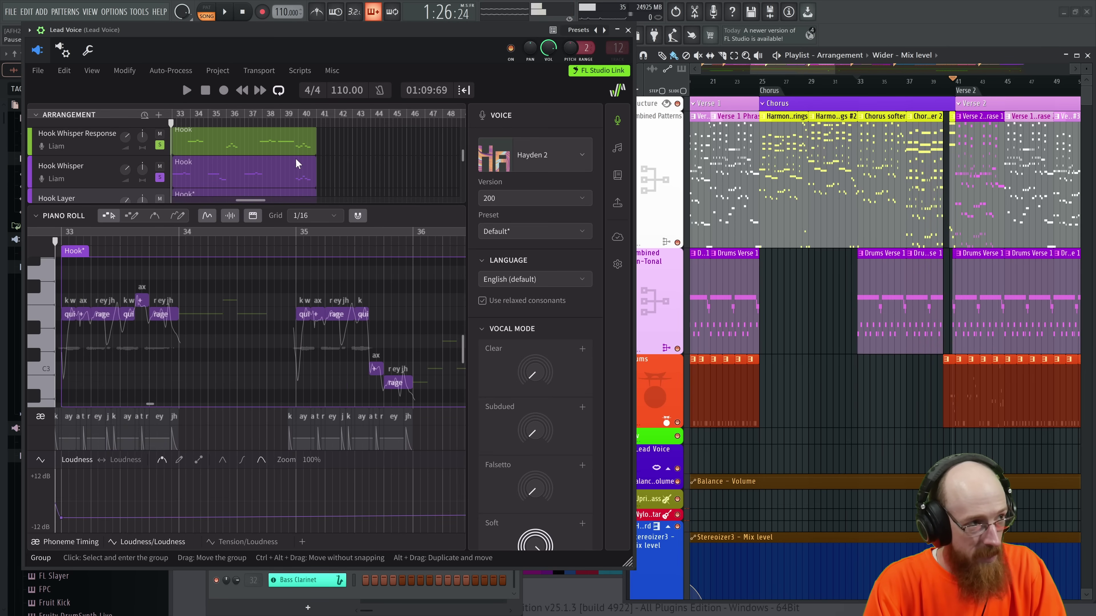
Step: Solo the Hook Layer track alongside the two whisper tracks and bring all of its vocal mode settings into view
scroll(232, 350, "left", 2)
scroll(232, 350, "left", 1)
scroll(339, 343, "right", 3)
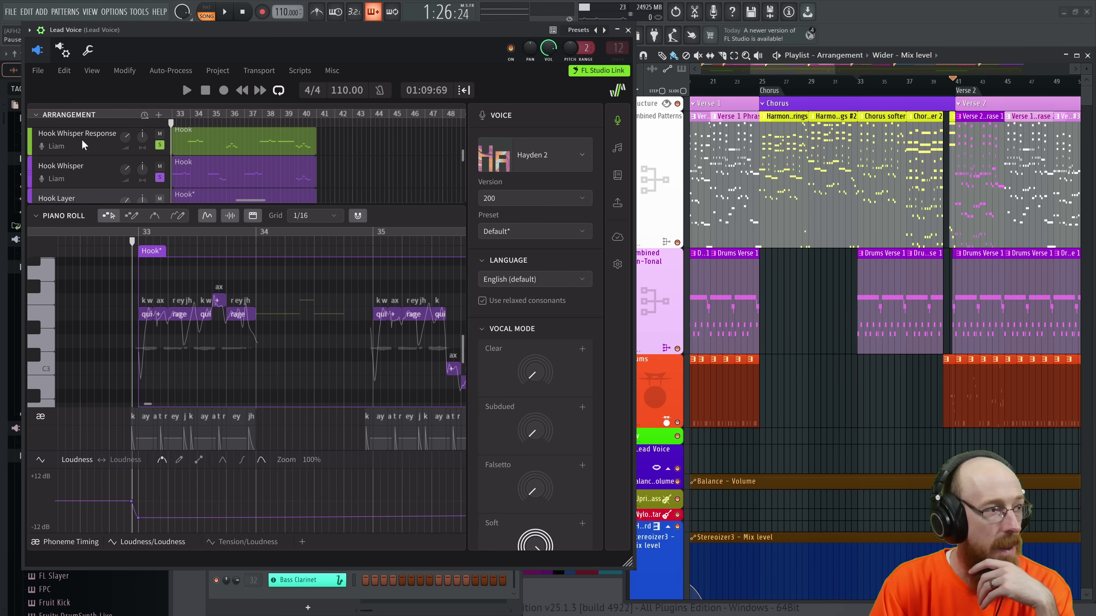
scroll(98, 172, "down", 1)
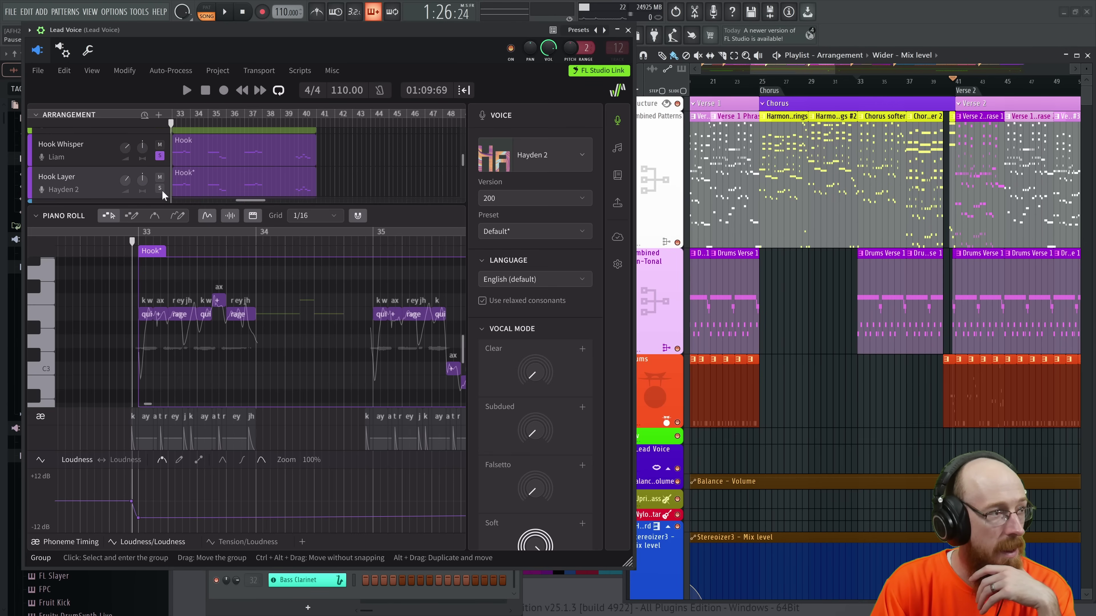
left_click(159, 190)
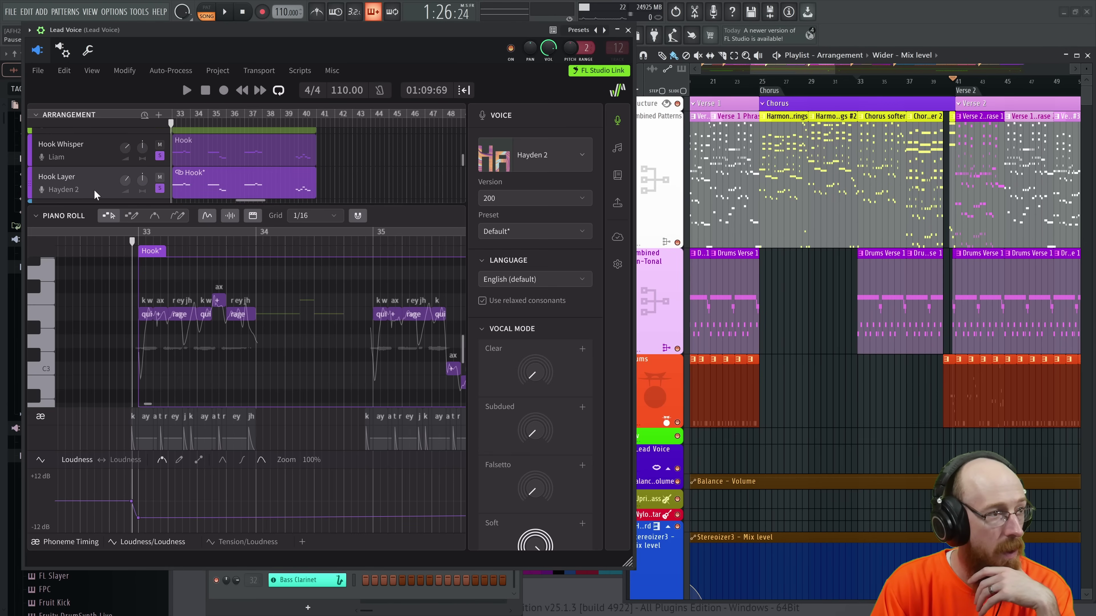
scroll(485, 448, "down", 3)
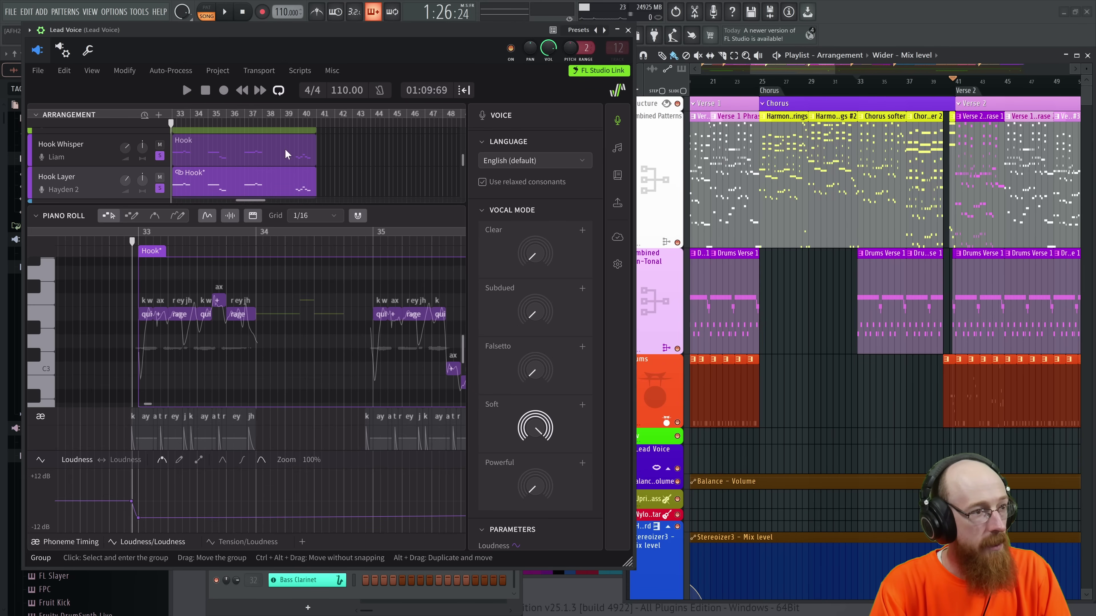
Step: Return the playhead to bar 33 and play the three soloed hook tracks through to the end of the Hook group
key("space")
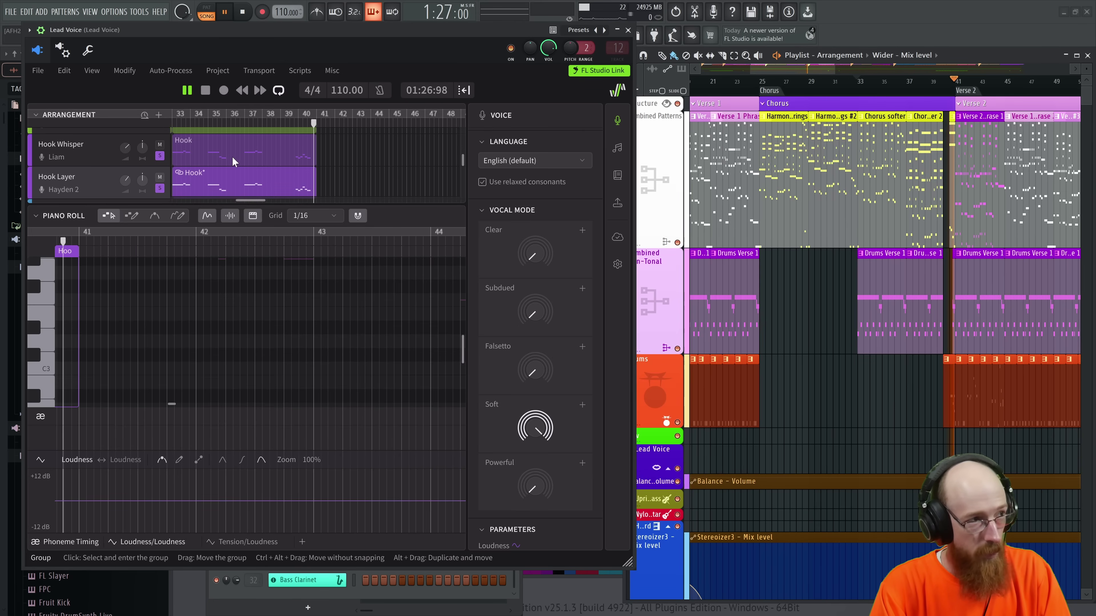
key("space")
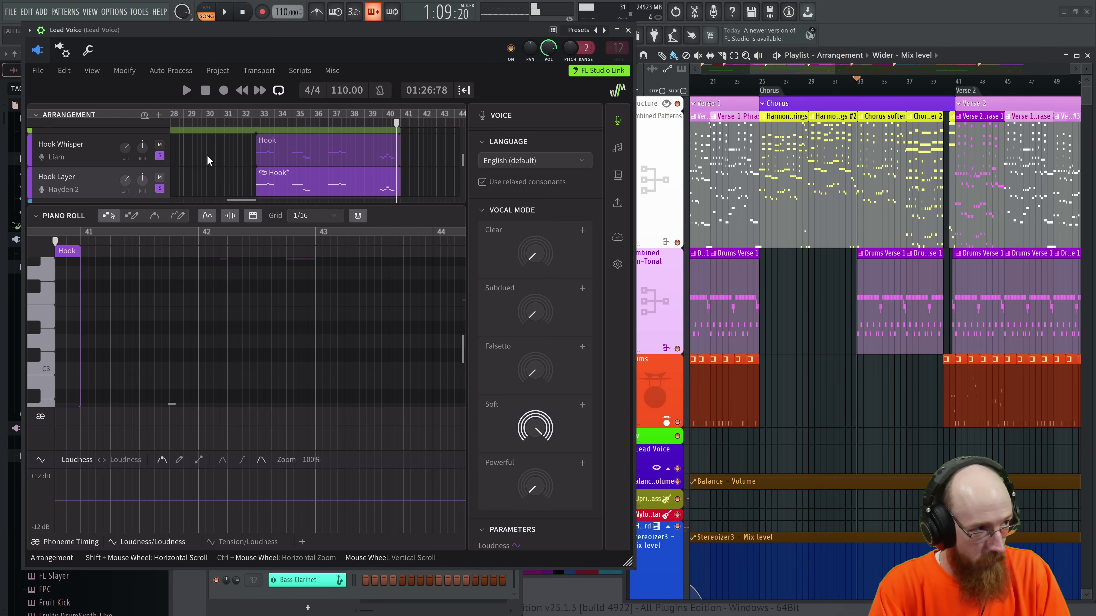
left_click(255, 125)
key("space")
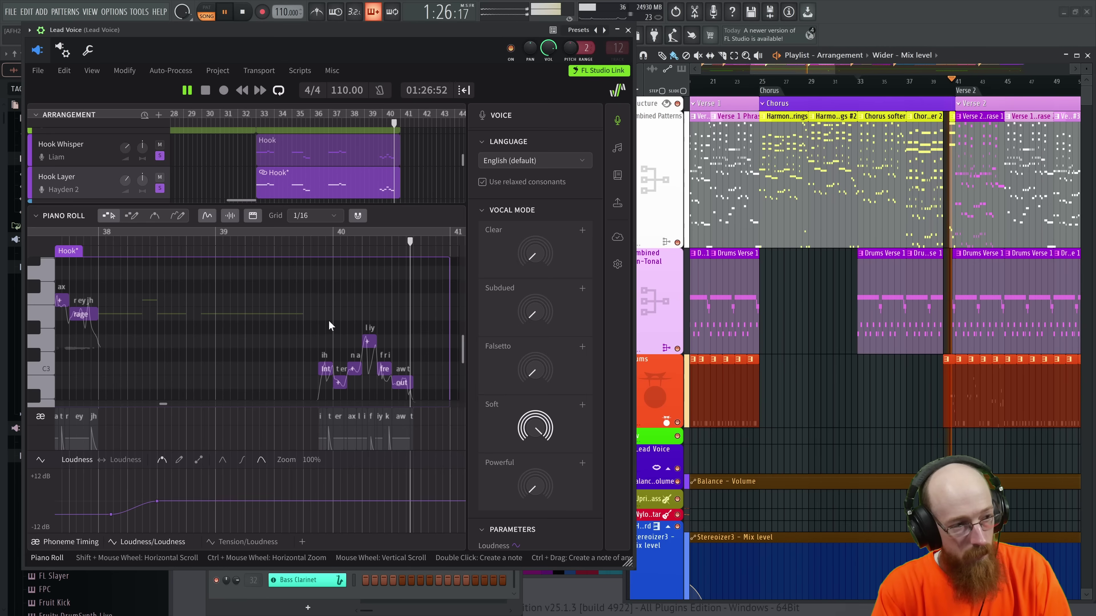
key("space")
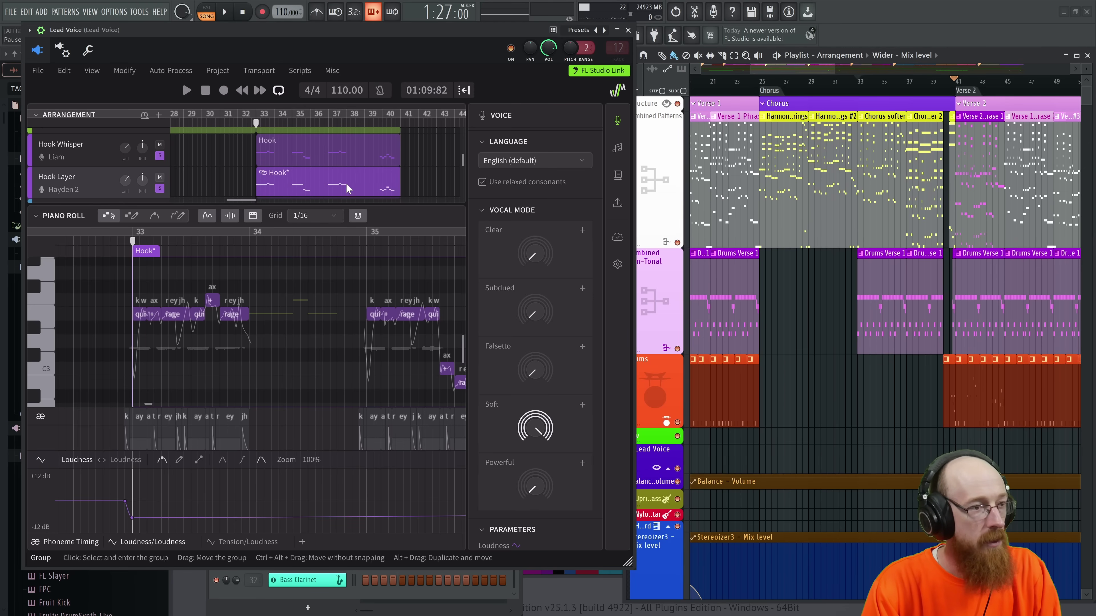
Step: Select the Hook Whisper track in the arrangement and examine its Whispery vocal mode setting beside the Hook Layer track
scroll(286, 358, "up", 4)
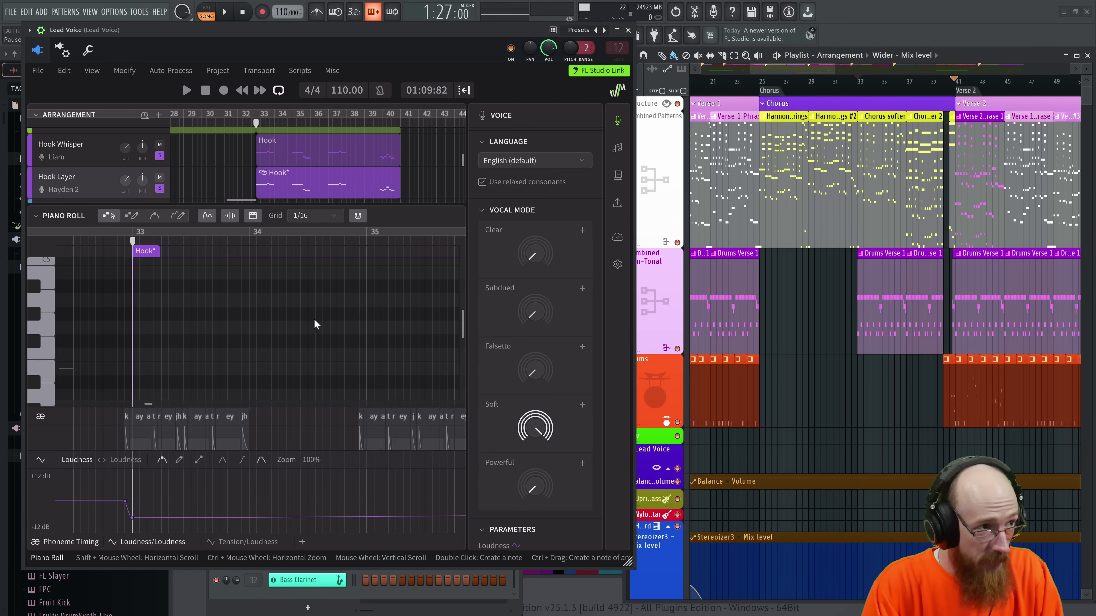
scroll(278, 165, "up", 2)
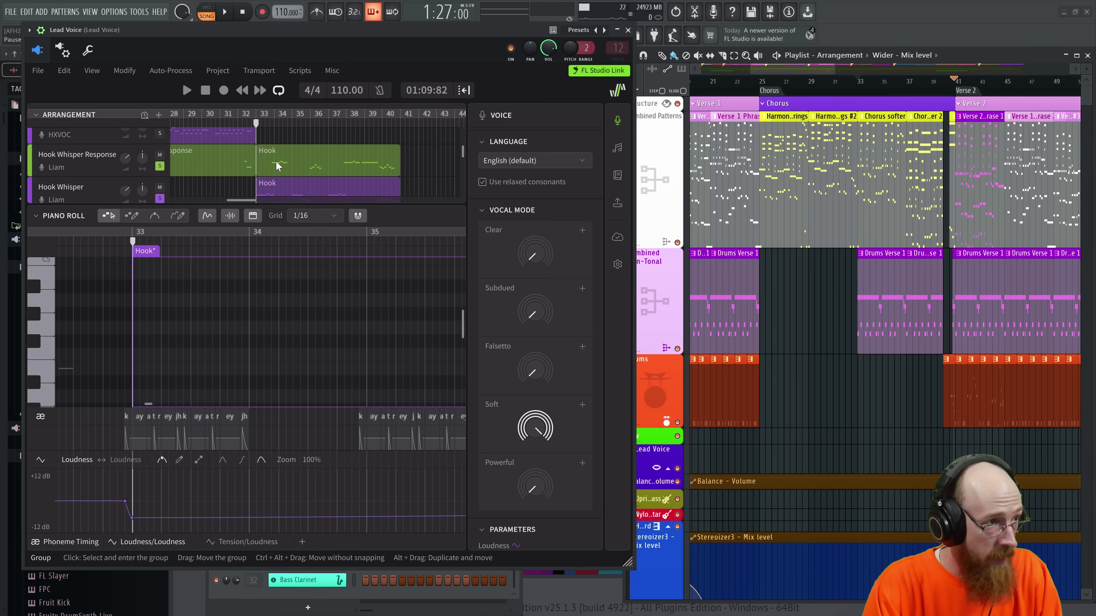
scroll(278, 165, "down", 3)
scroll(330, 164, "up", 1)
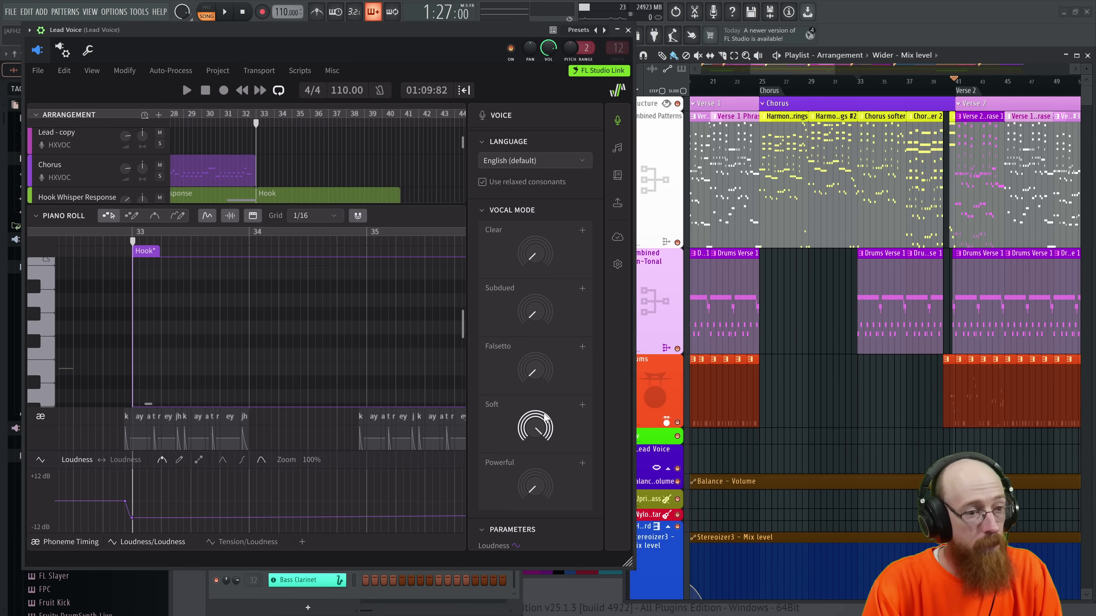
scroll(79, 174, "down", 1)
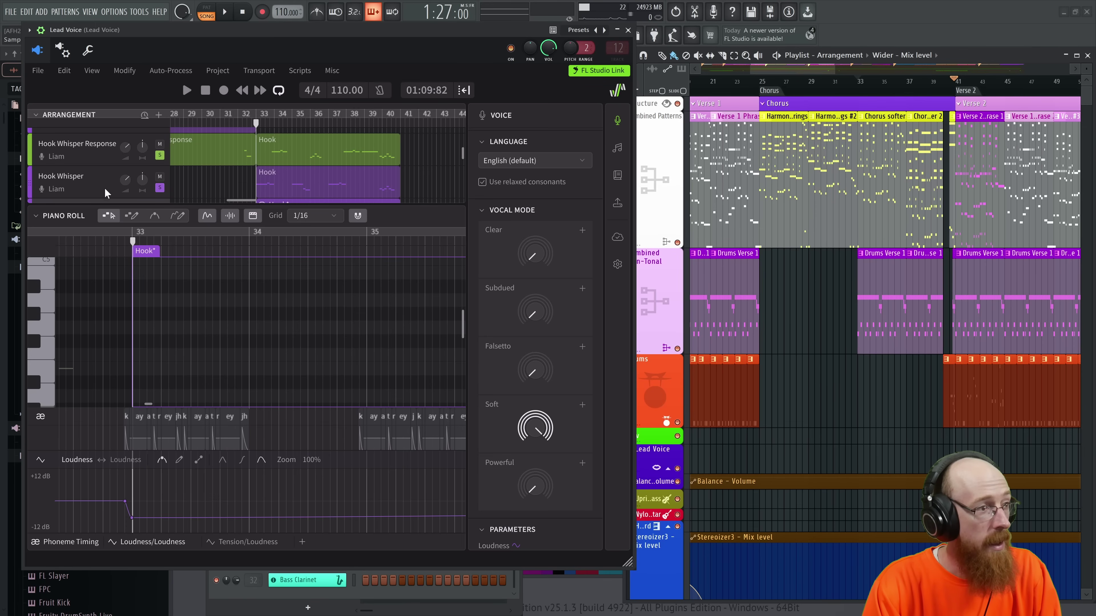
left_click(97, 180)
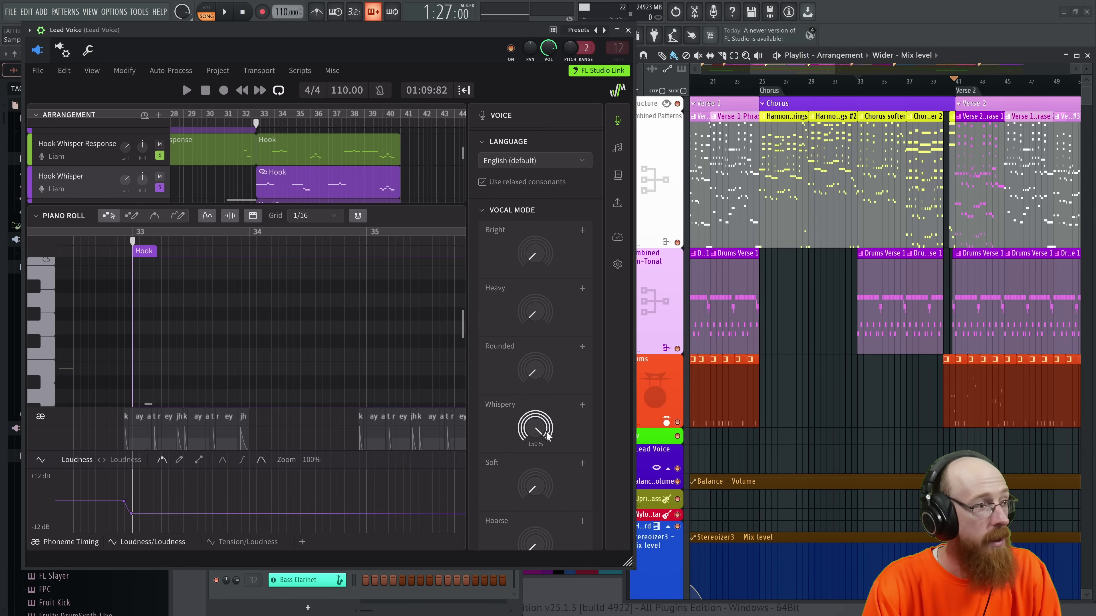
scroll(100, 152, "down", 1)
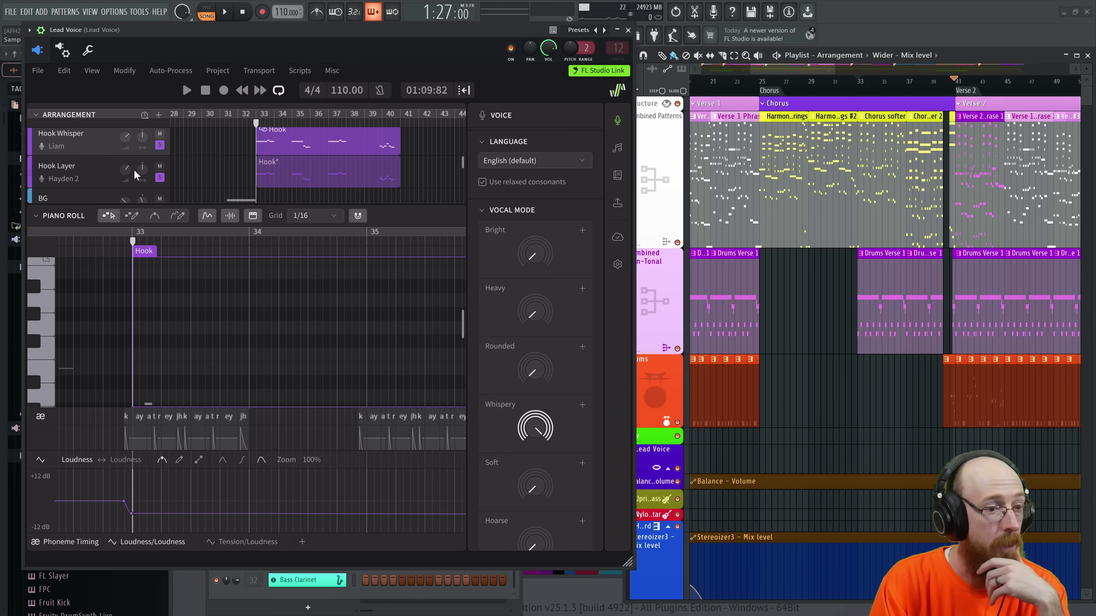
mouse_move(542, 430)
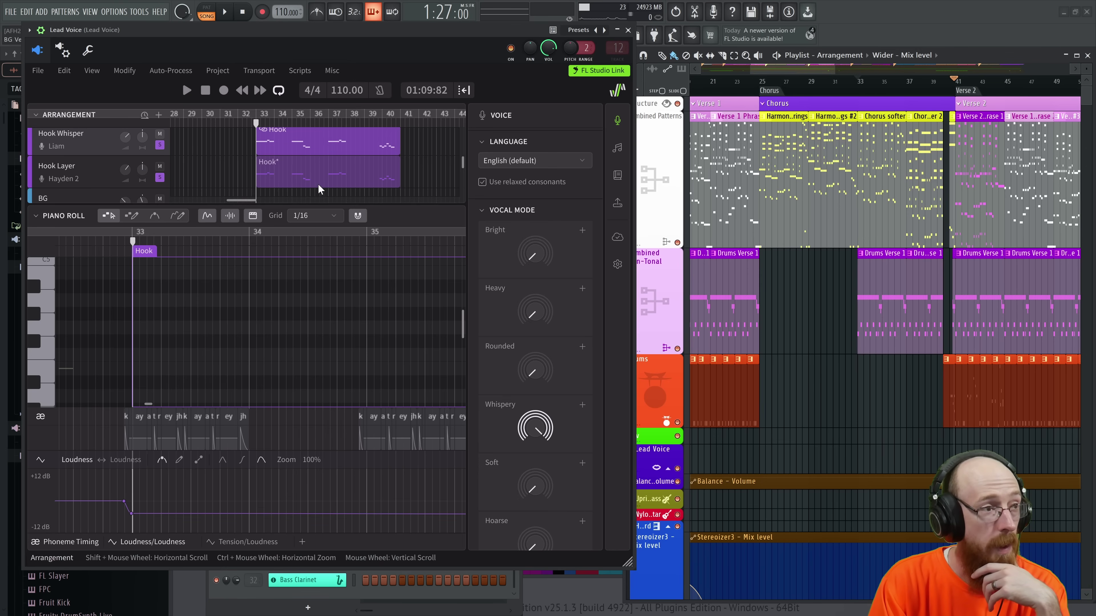
Step: Select the Lead track in the arrangement and look through its vocal mode settings from Clear to Scream
scroll(324, 179, "up", 2)
scroll(330, 177, "up", 3)
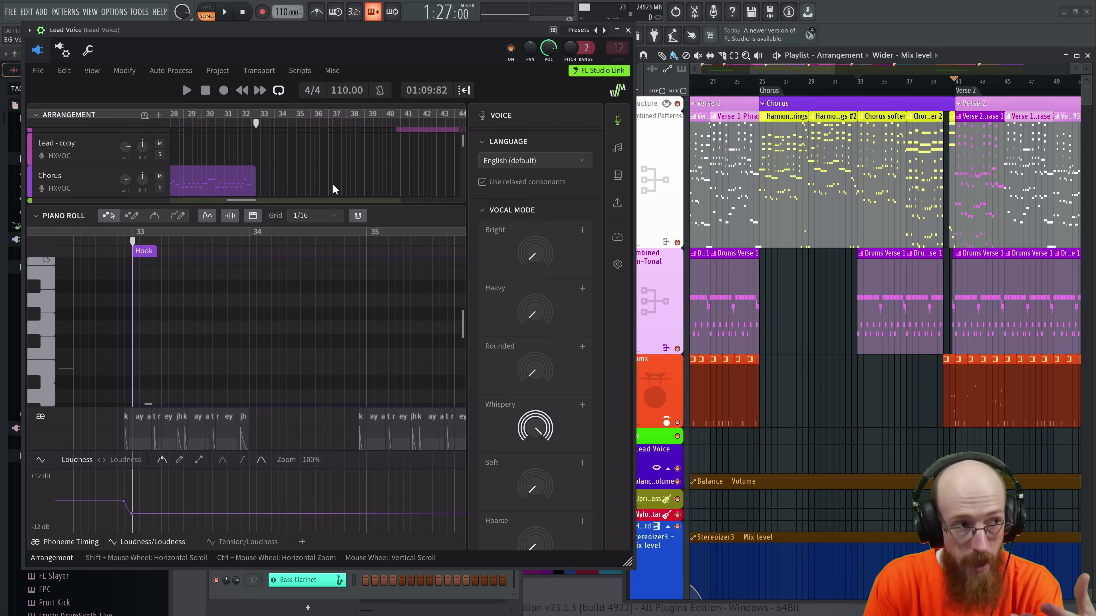
scroll(335, 182, "up", 2)
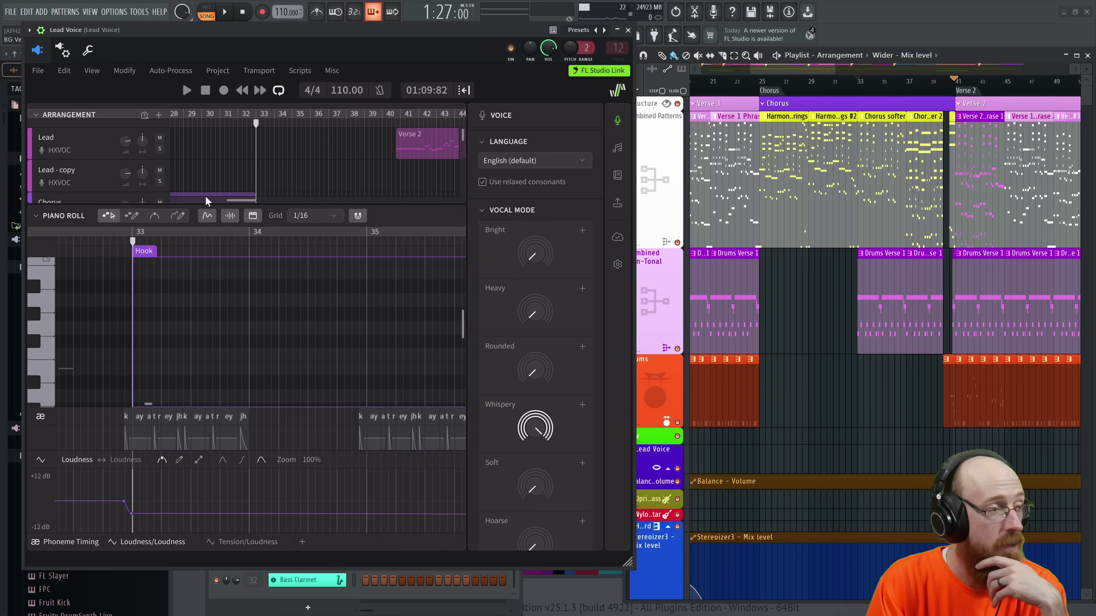
left_click(98, 156)
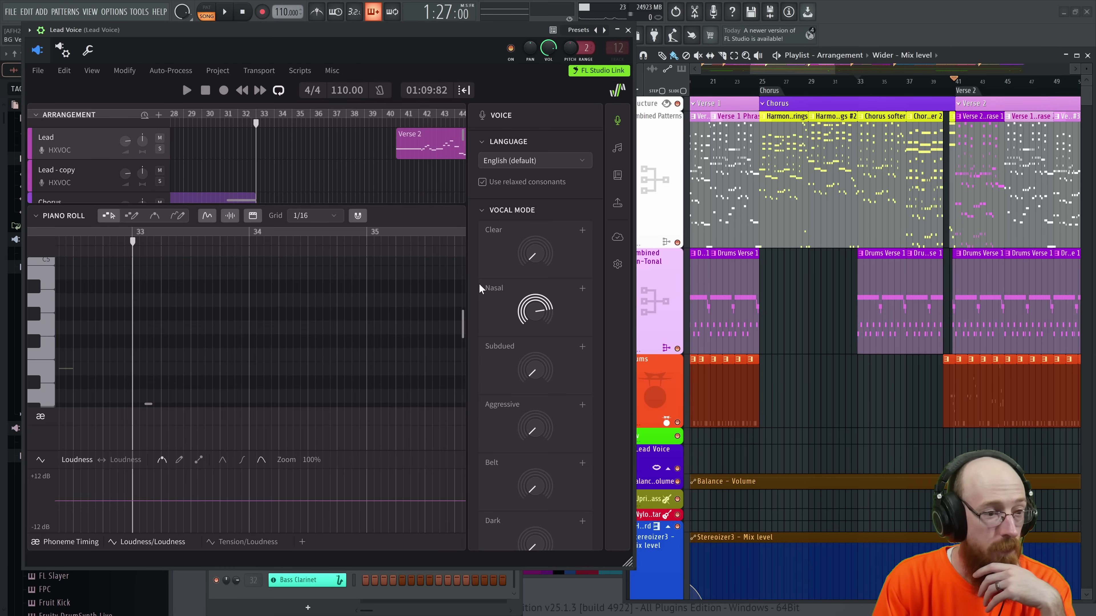
scroll(488, 307, "down", 3)
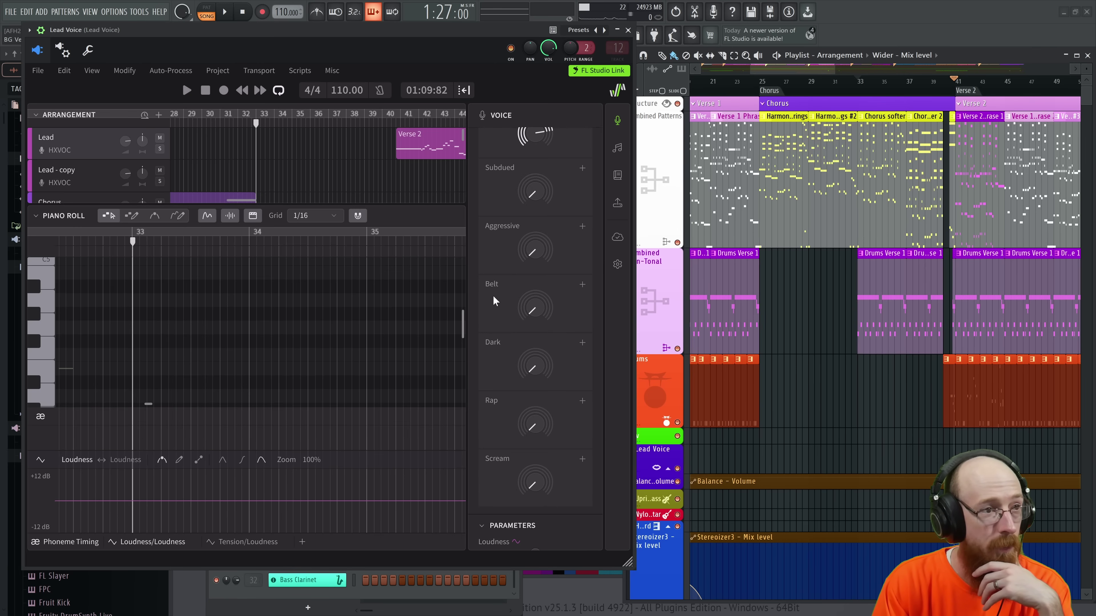
scroll(483, 309, "up", 2)
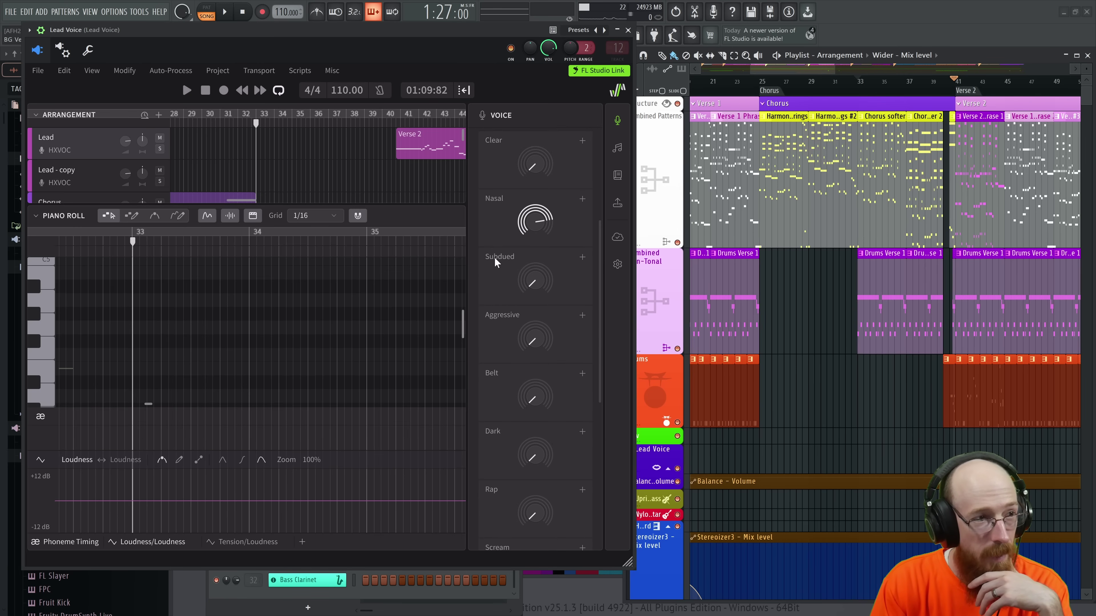
mouse_move(526, 274)
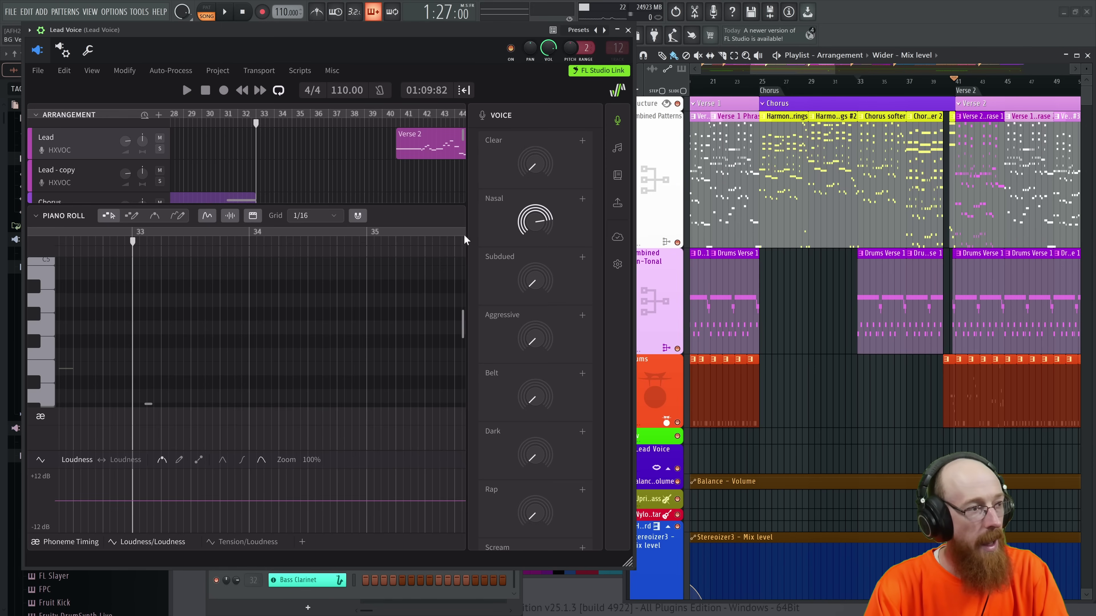
Step: Review the Hook Whisper track's notes, lyrics and loudness curve from bar 33 to bar 38
scroll(216, 172, "down", 3)
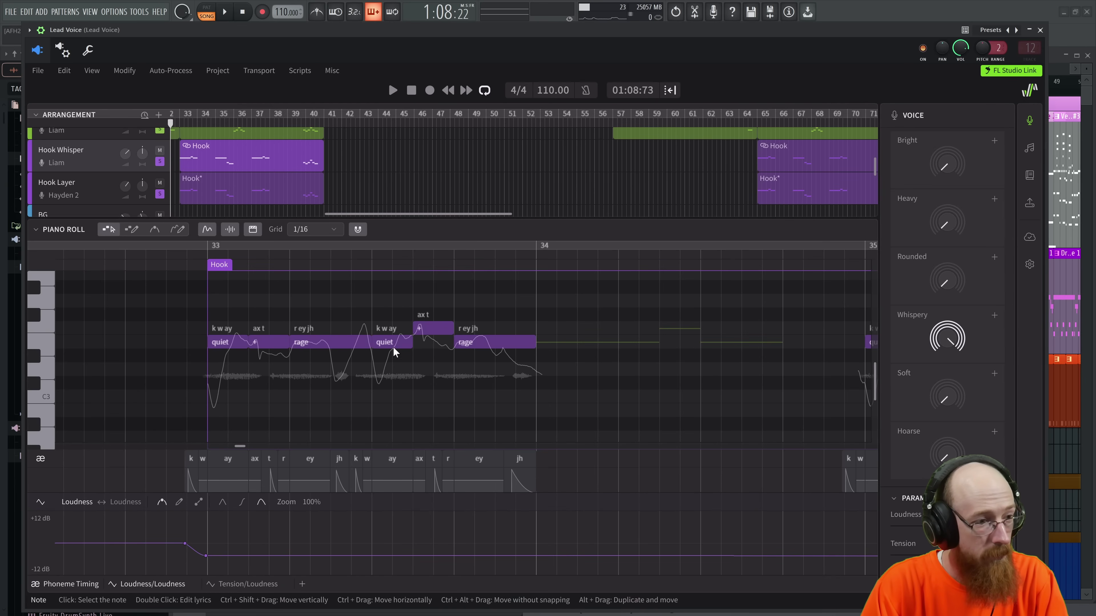
scroll(576, 320, "right", 6)
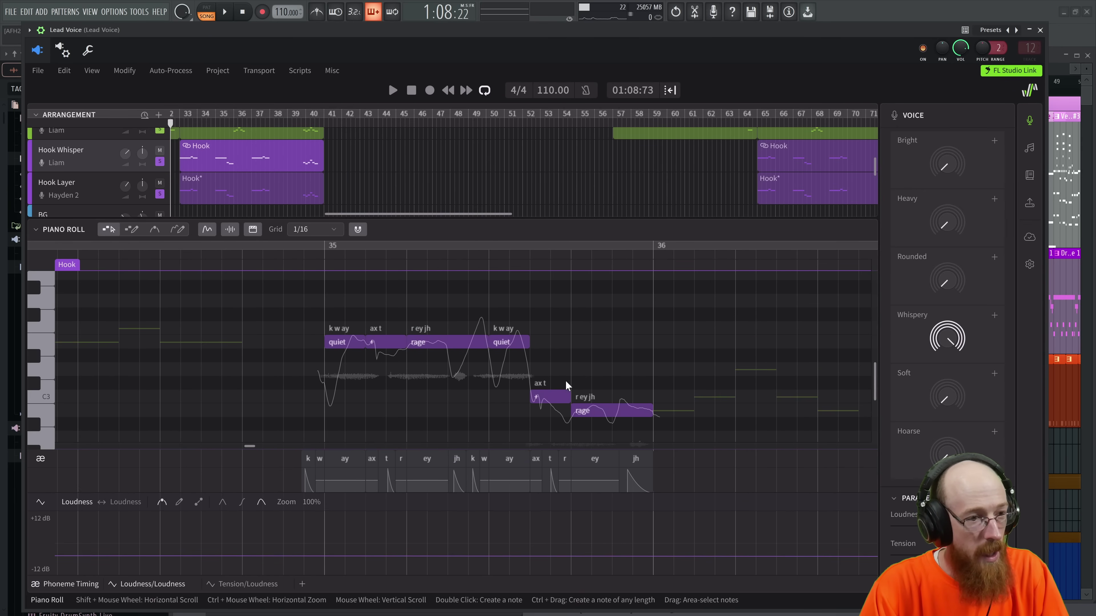
scroll(597, 361, "right", 3)
scroll(597, 360, "right", 3)
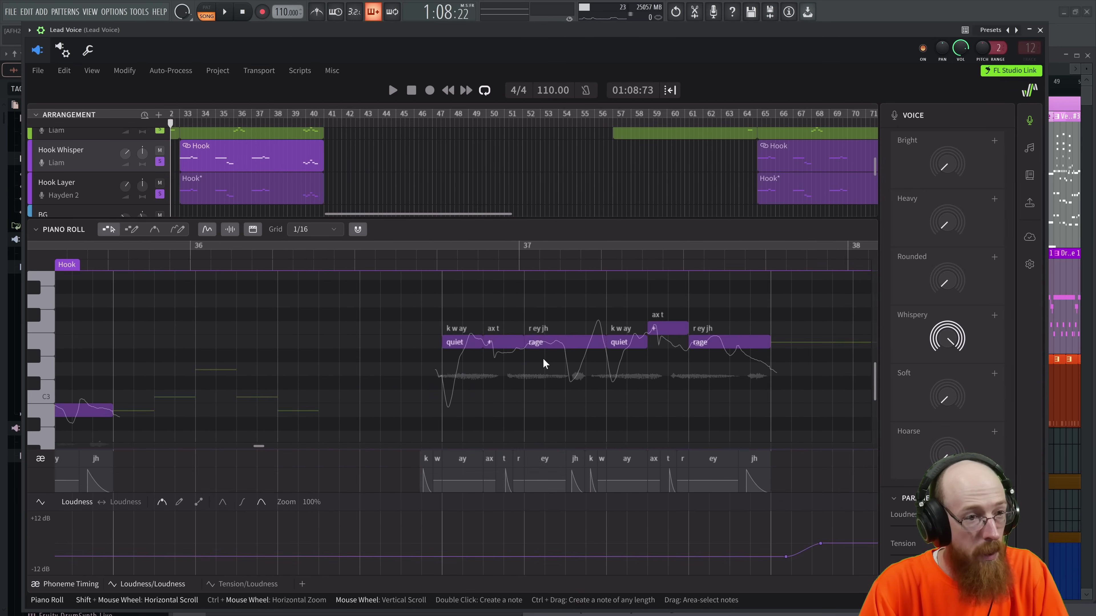
Step: Show the Hook Layer track's Hook group and review its notes back to bar 33
left_click(698, 323)
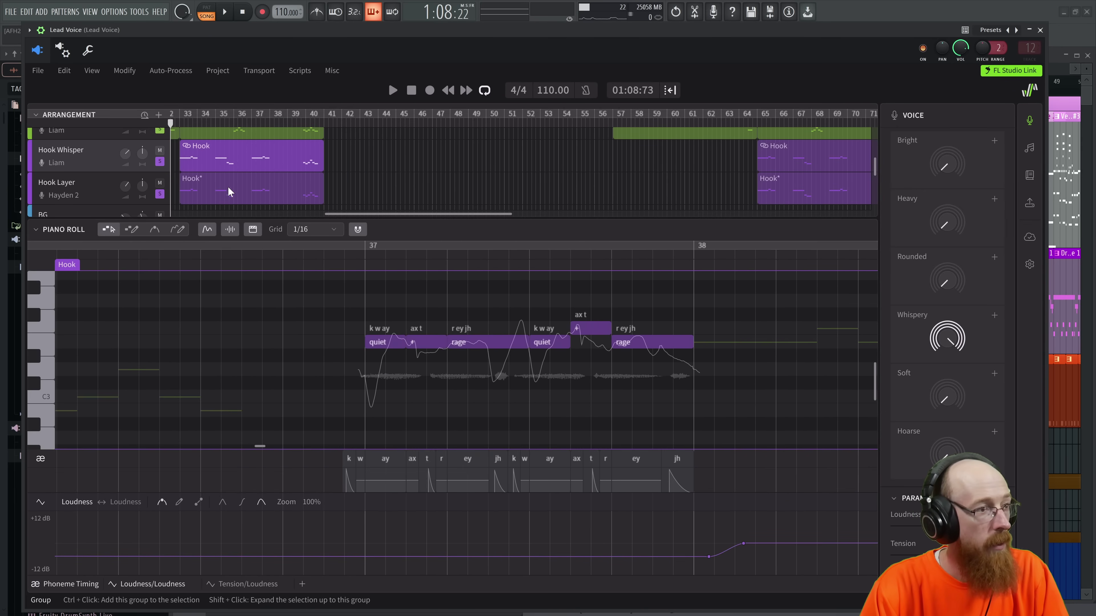
scroll(626, 348, "left", 5)
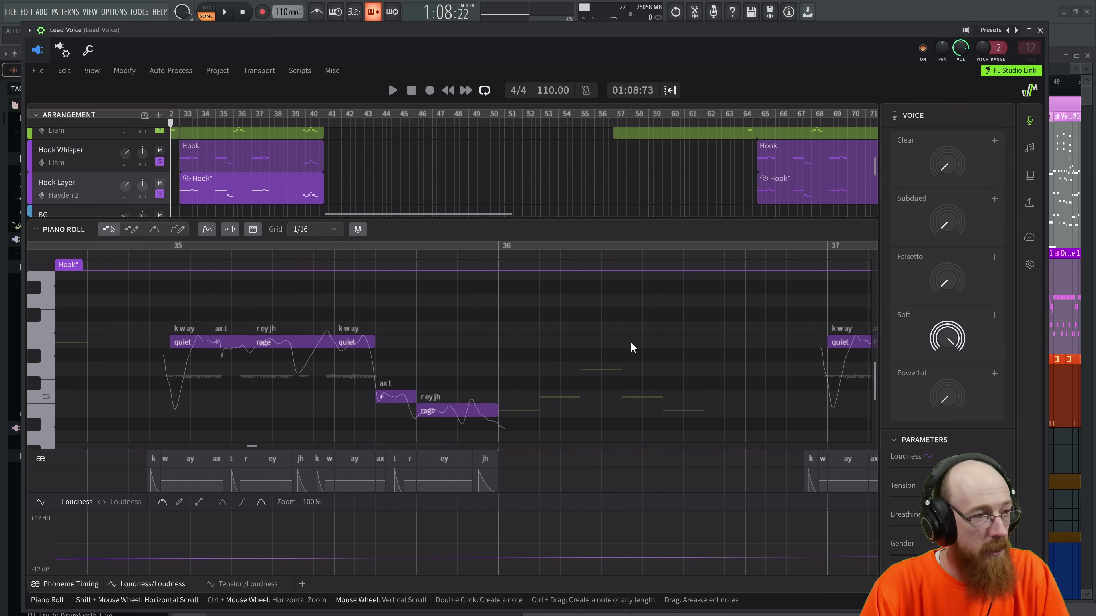
scroll(626, 349, "left", 2)
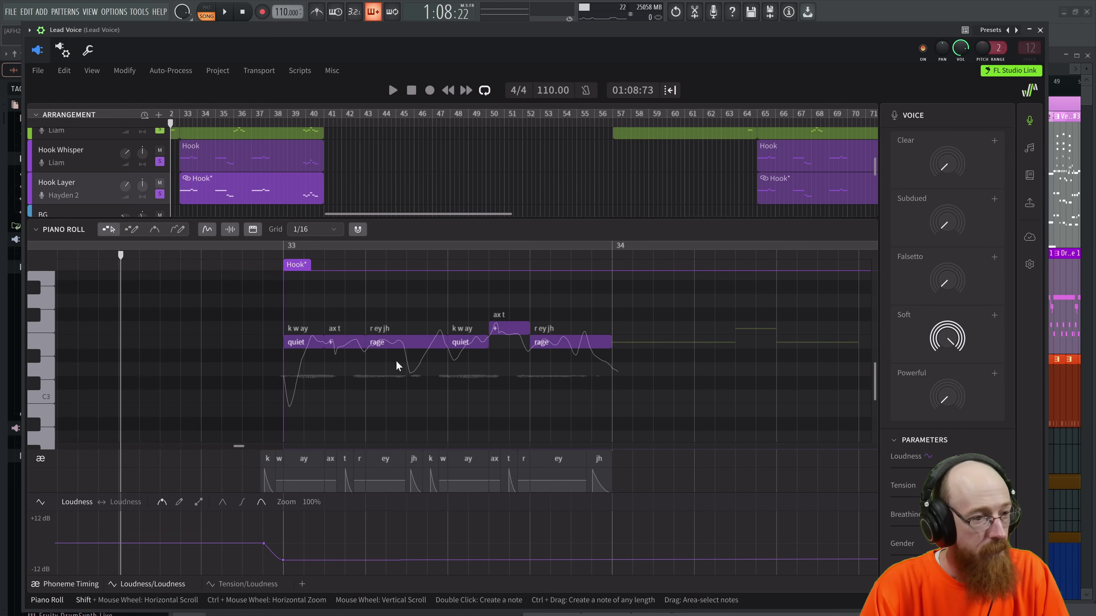
Step: Show the Hook Whisper Response track's Hook group and review its notes and phonemes from bar 34 through bar 36
scroll(267, 173, "down", 1)
scroll(280, 175, "up", 2)
scroll(279, 175, "up", 1)
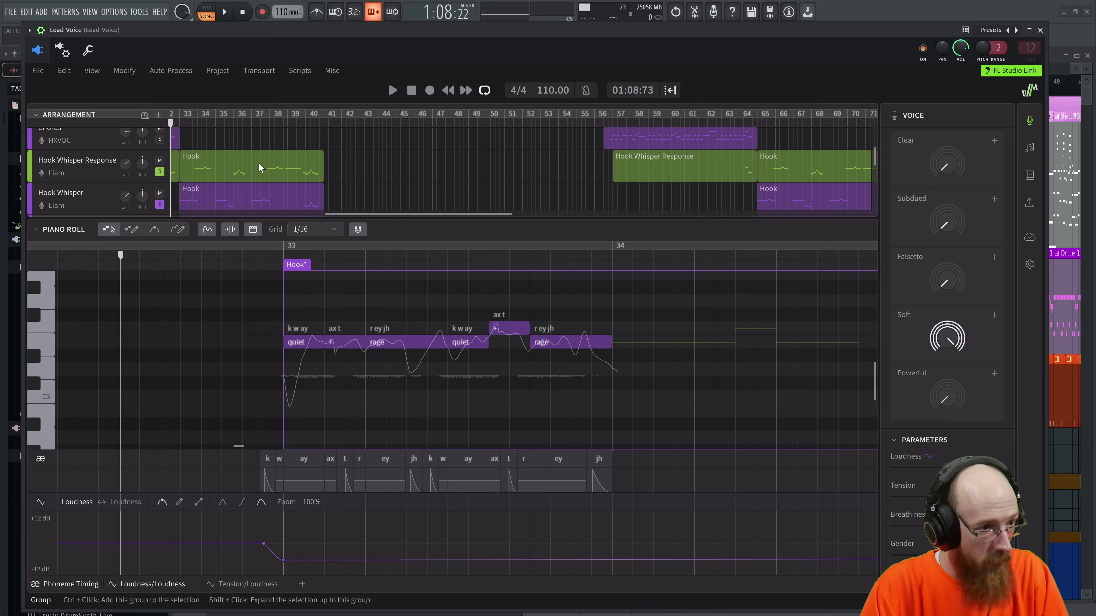
left_click(280, 173)
scroll(648, 392, "up", 1)
scroll(568, 344, "right", 2)
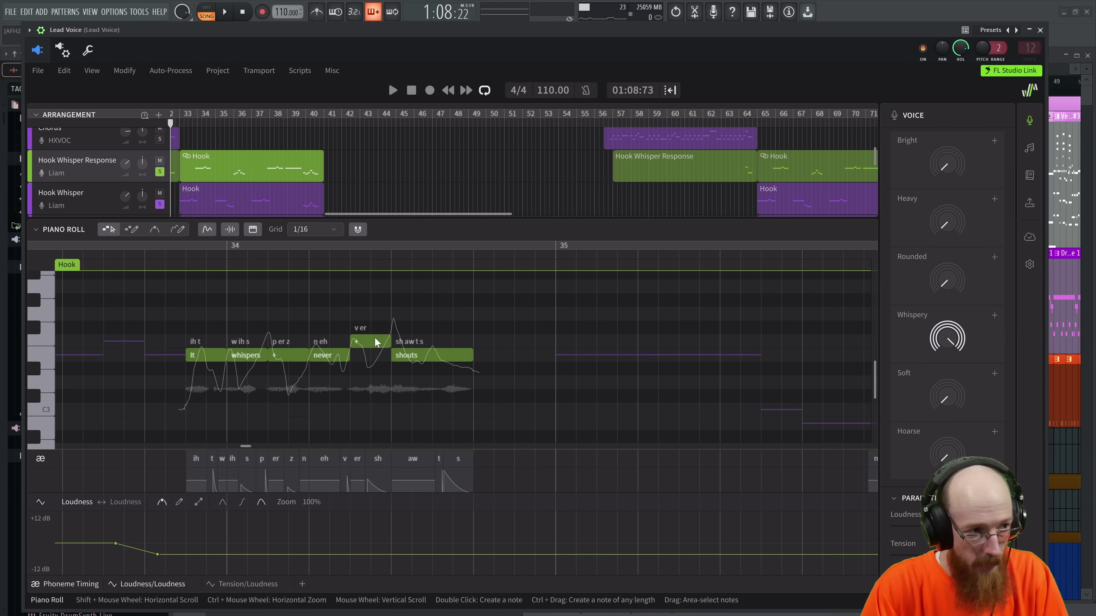
scroll(436, 317, "right", 3)
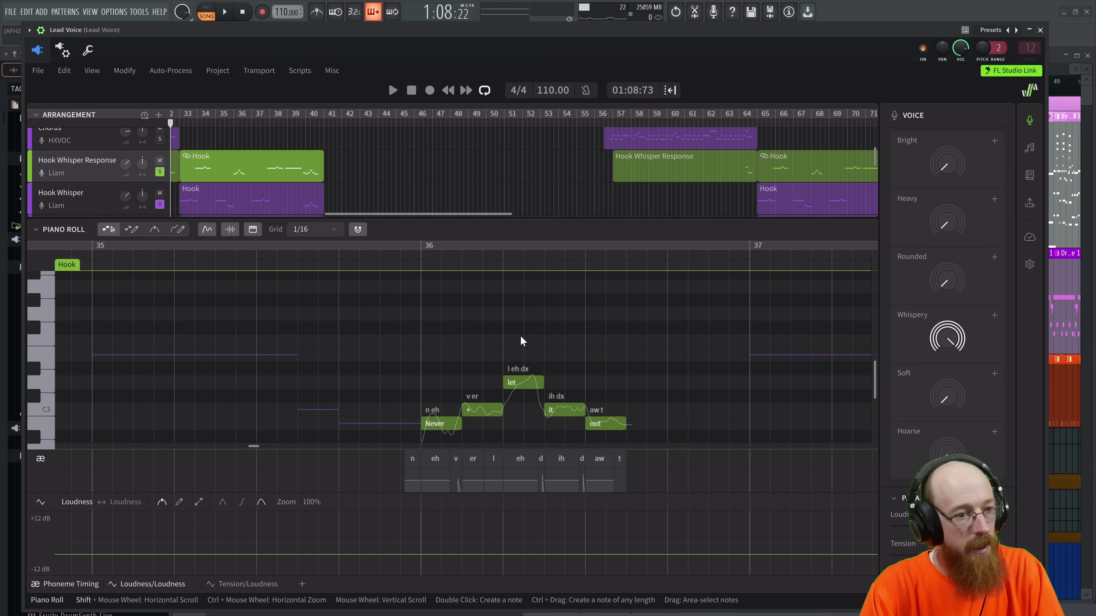
scroll(520, 336, "down", 2)
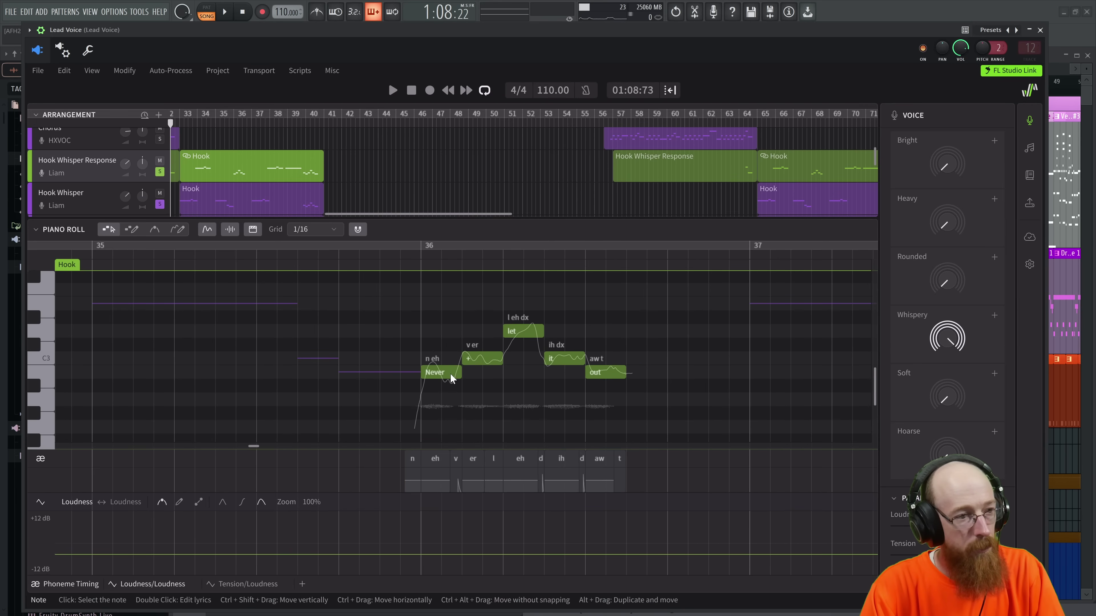
Step: Try the phonemes "ih t" on the word "it" in bar 36 and play the "Never let it out" phrase twice
double_click(560, 353)
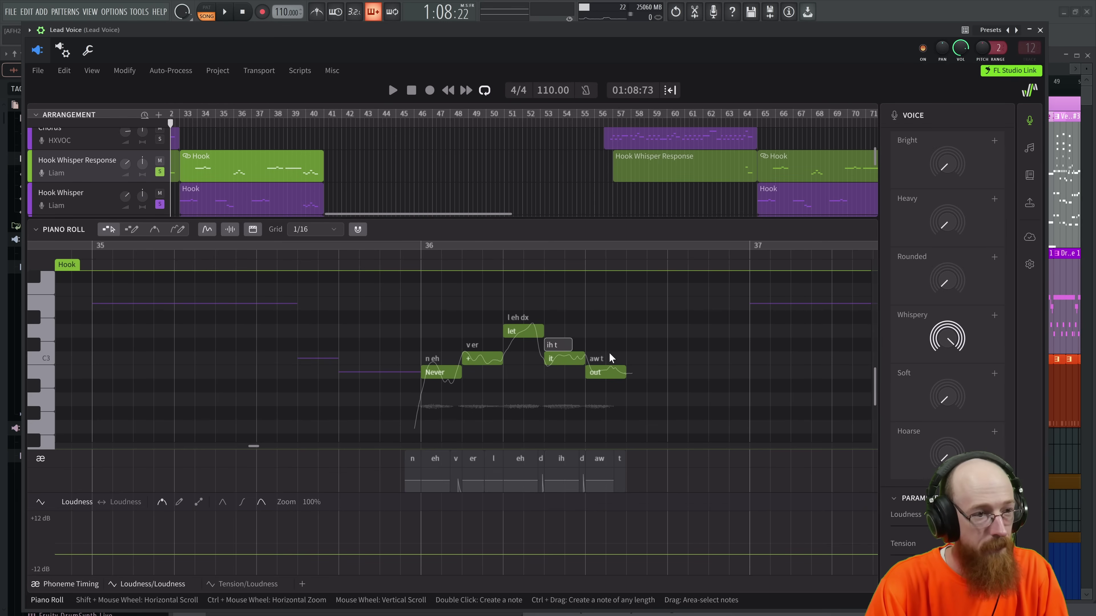
left_click(538, 311)
left_click(392, 255)
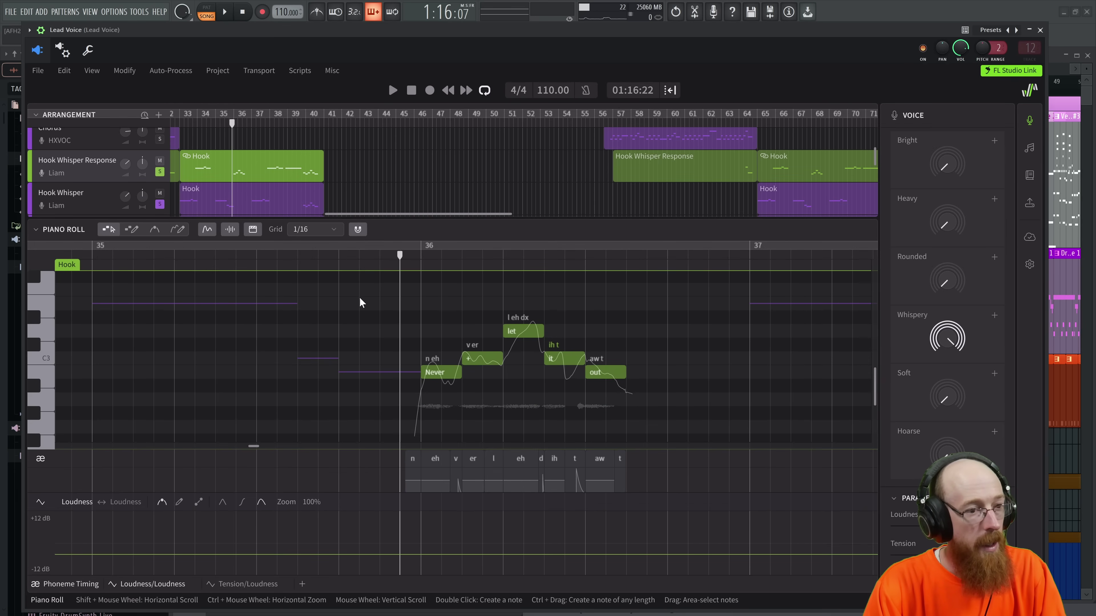
key("space")
key("space")
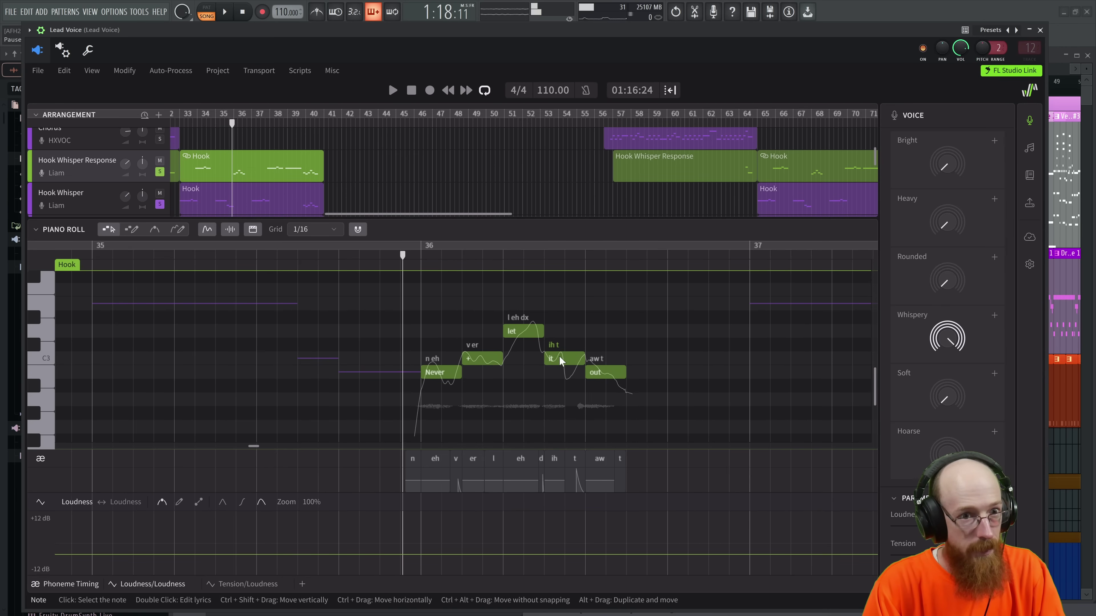
left_click(338, 252)
key("space")
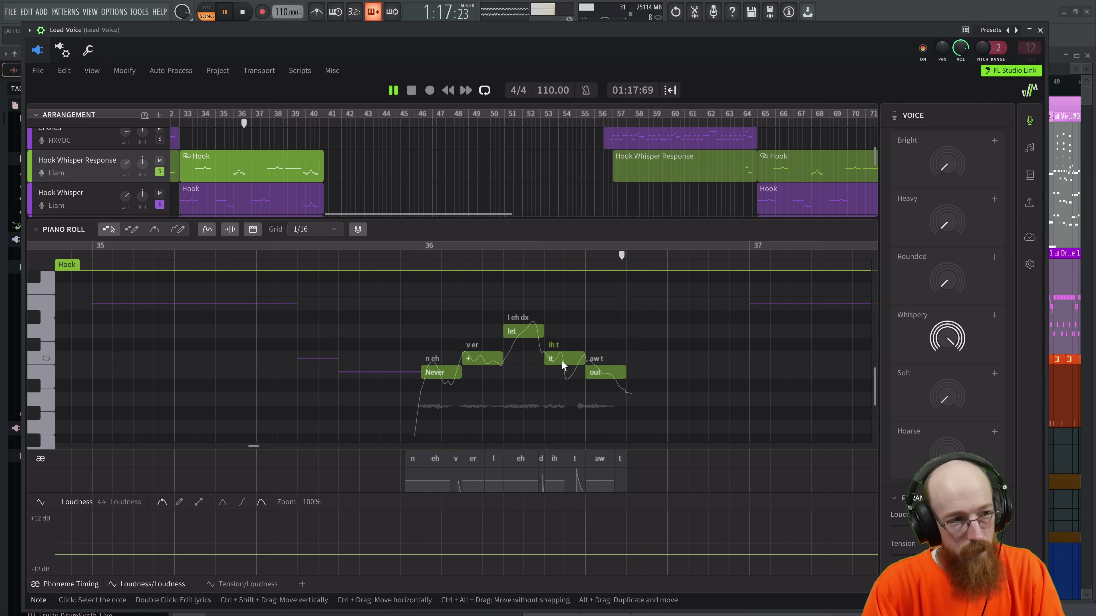
key("space")
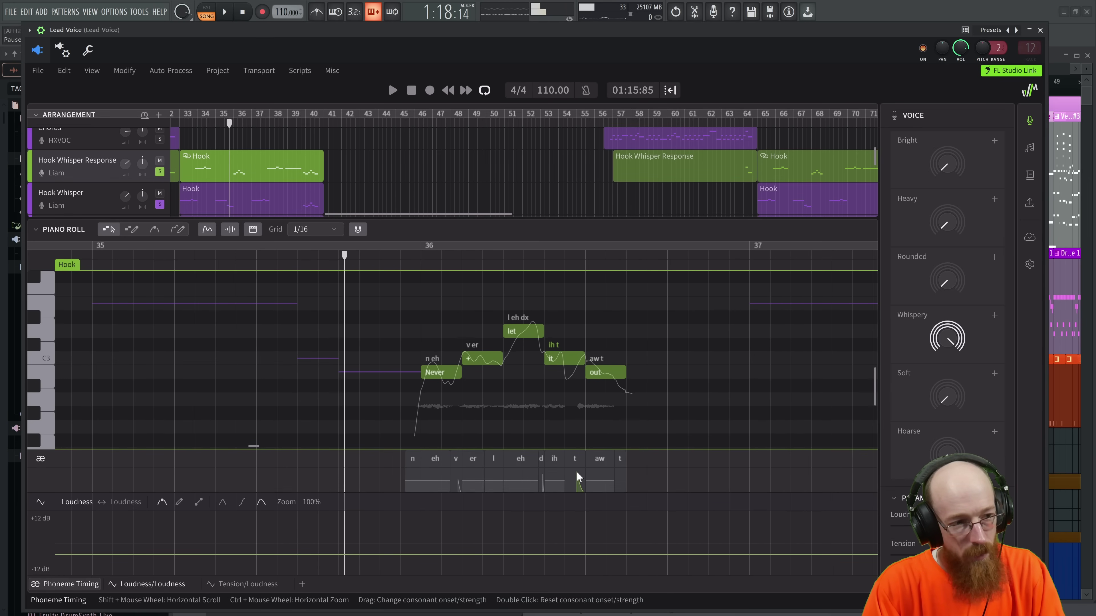
Step: Try adjusting the "t" consonant of "it" in the phoneme timing lane and replay the phrase from just before bar 36
left_click_drag(578, 486, 580, 483)
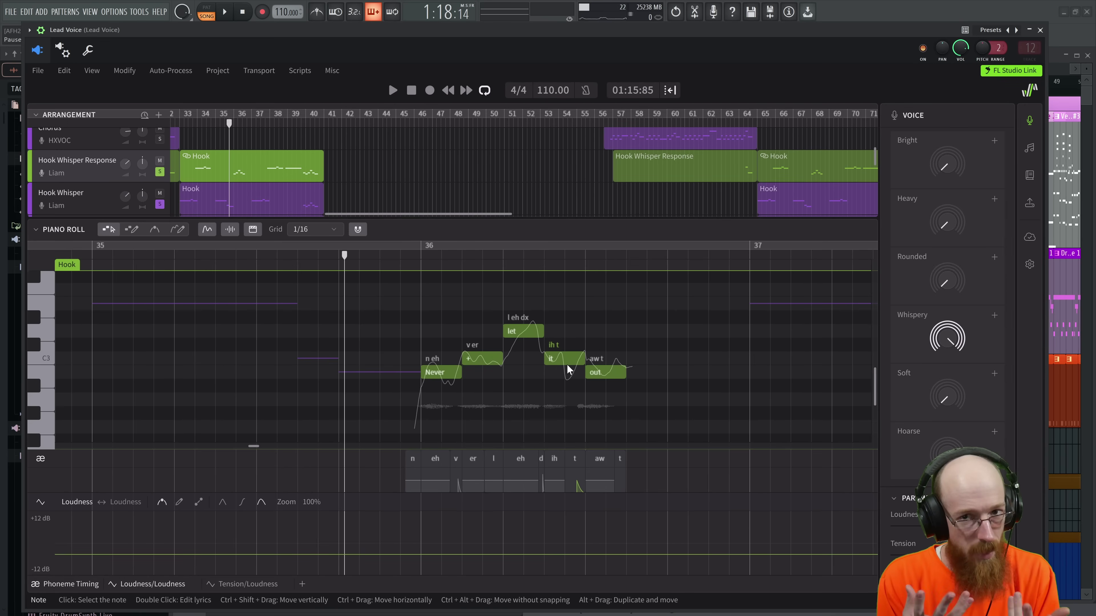
key("space")
left_click(346, 254)
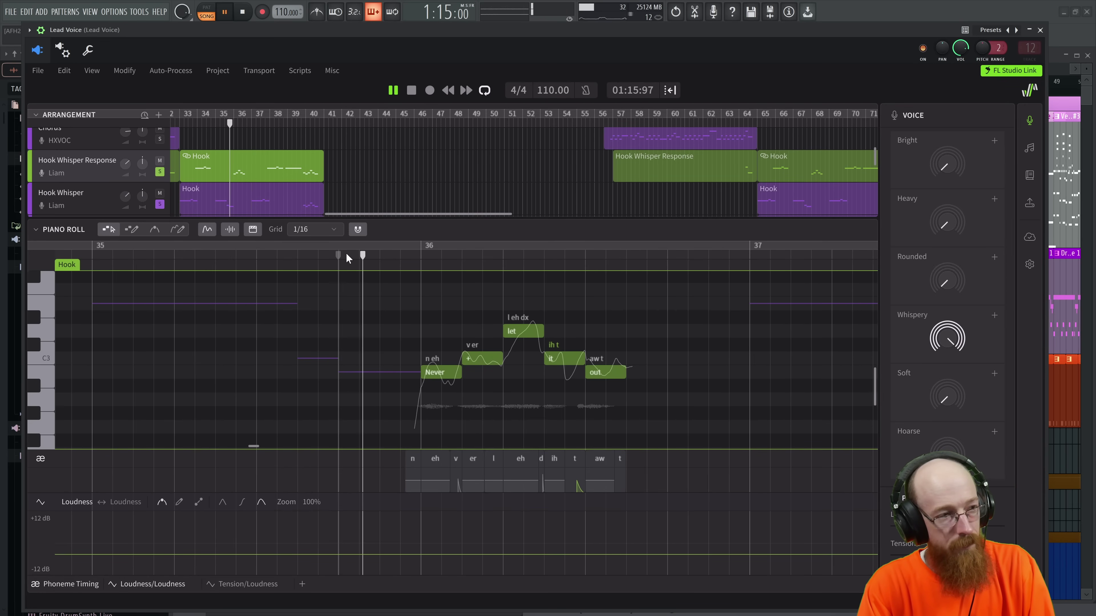
key("space")
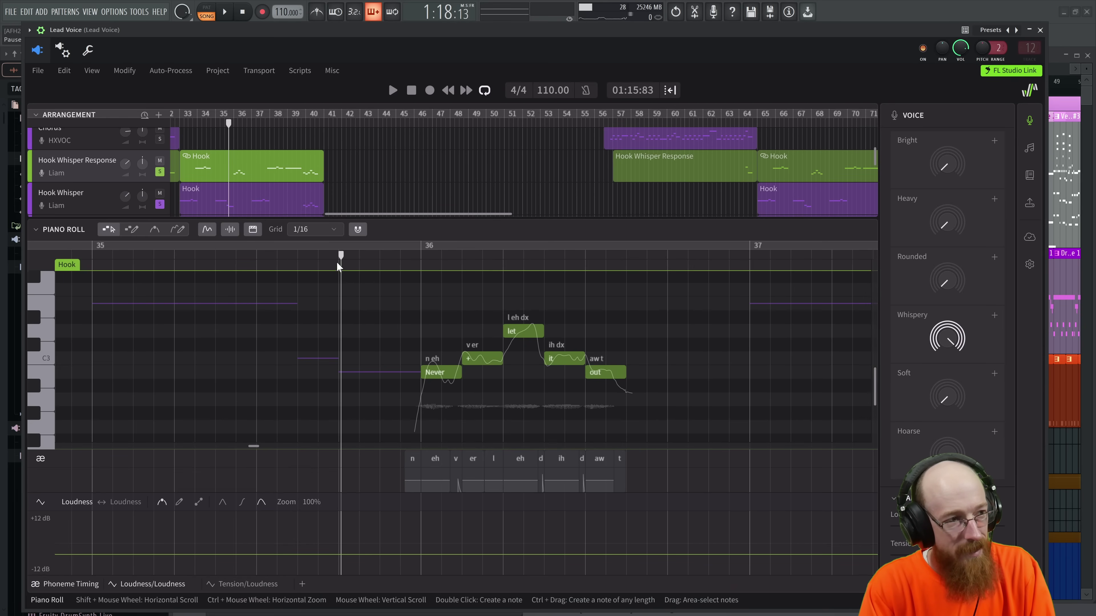
Step: Play the "Never let it out" phrase with "it" back on "ih dx", and review the response notes in bars 38 and 39
key("space")
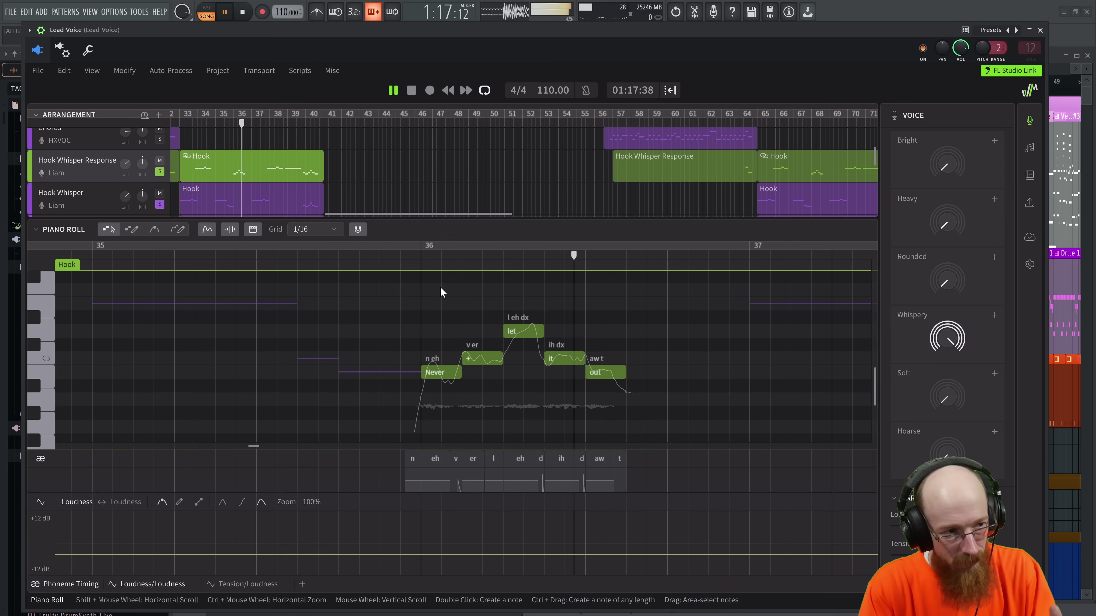
key("space")
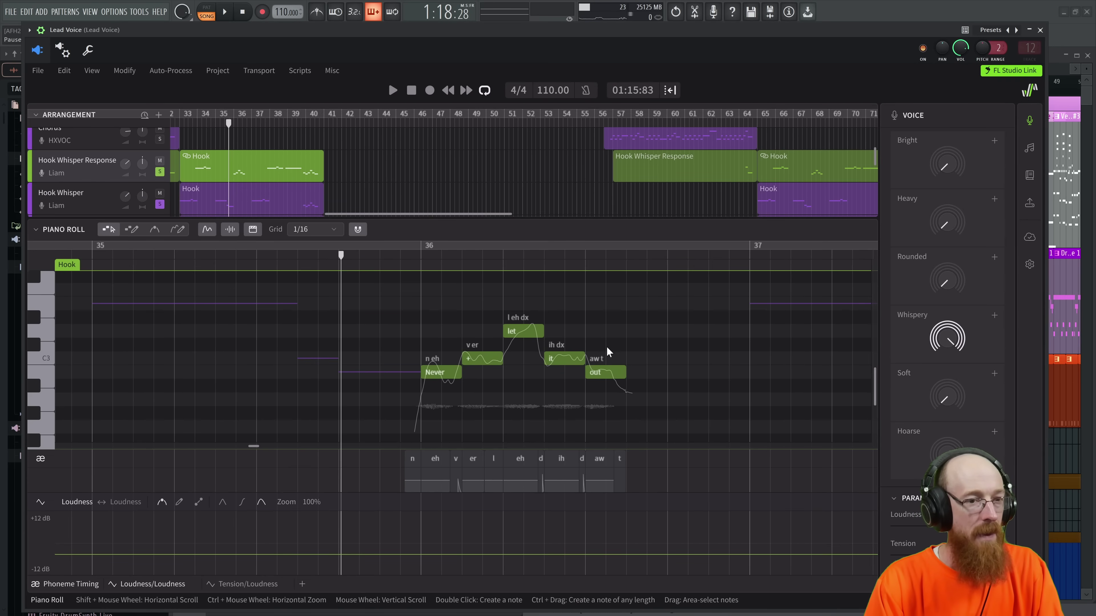
scroll(594, 351, "right", 5)
scroll(482, 377, "right", 3)
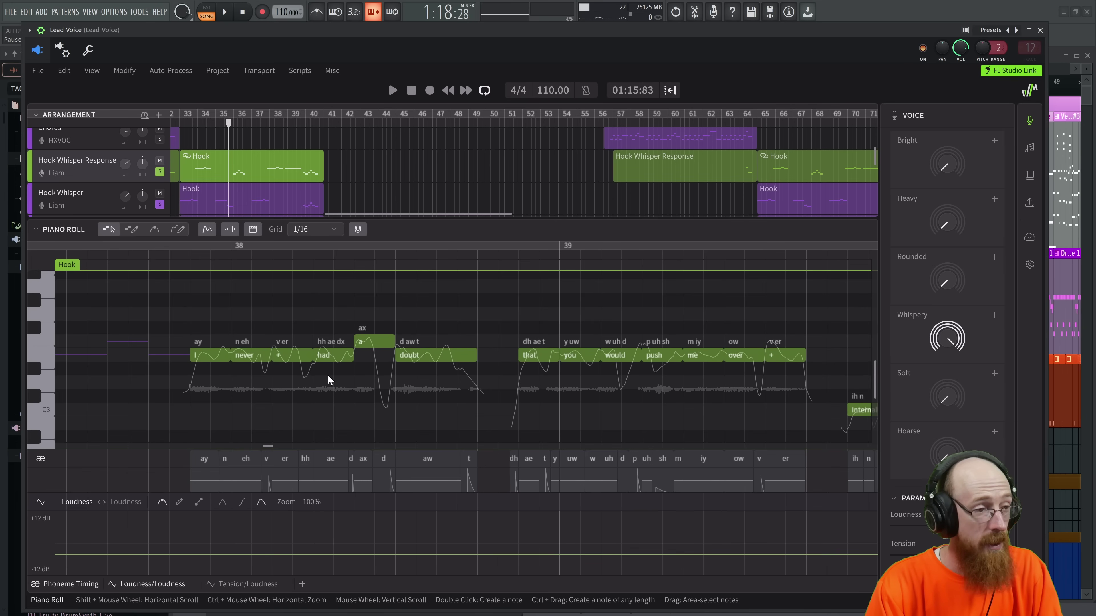
scroll(327, 375, "down", 1)
scroll(185, 333, "down", 1)
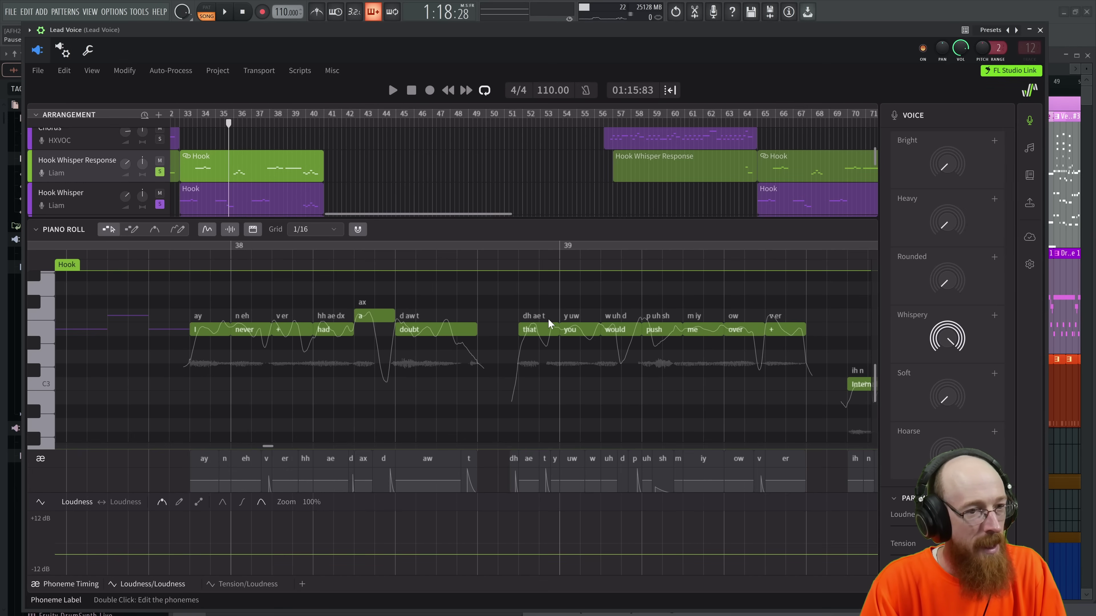
Step: Review the Hook Whisper Response notes and phonemes in bars 39 and 40, including the "Internally freak out" phrase
scroll(605, 375, "right", 5)
scroll(583, 353, "down", 2)
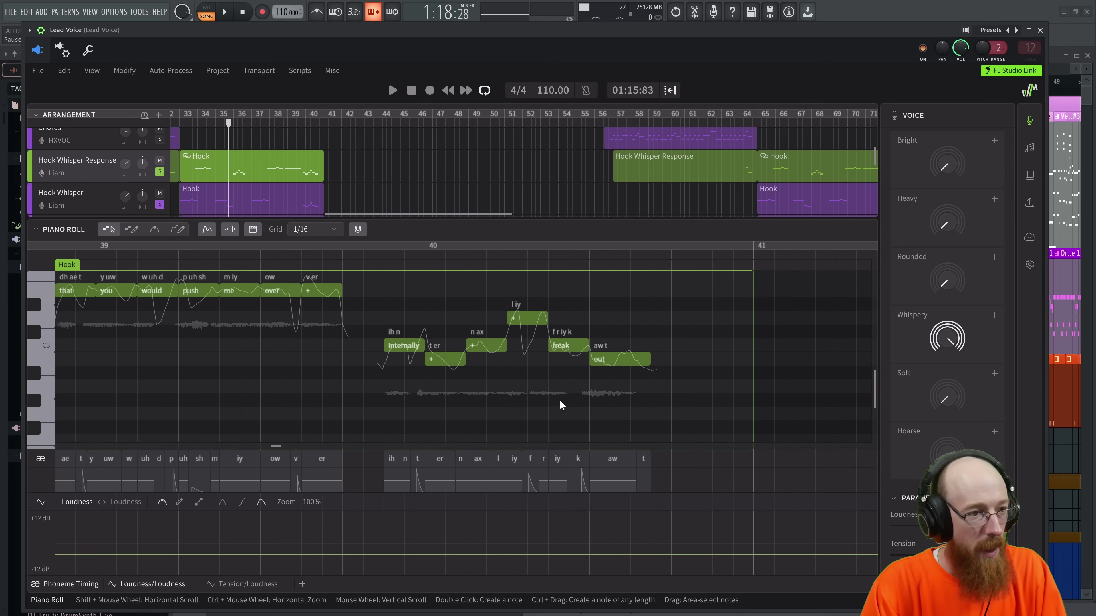
scroll(556, 384, "left", 5)
scroll(542, 378, "up", 2)
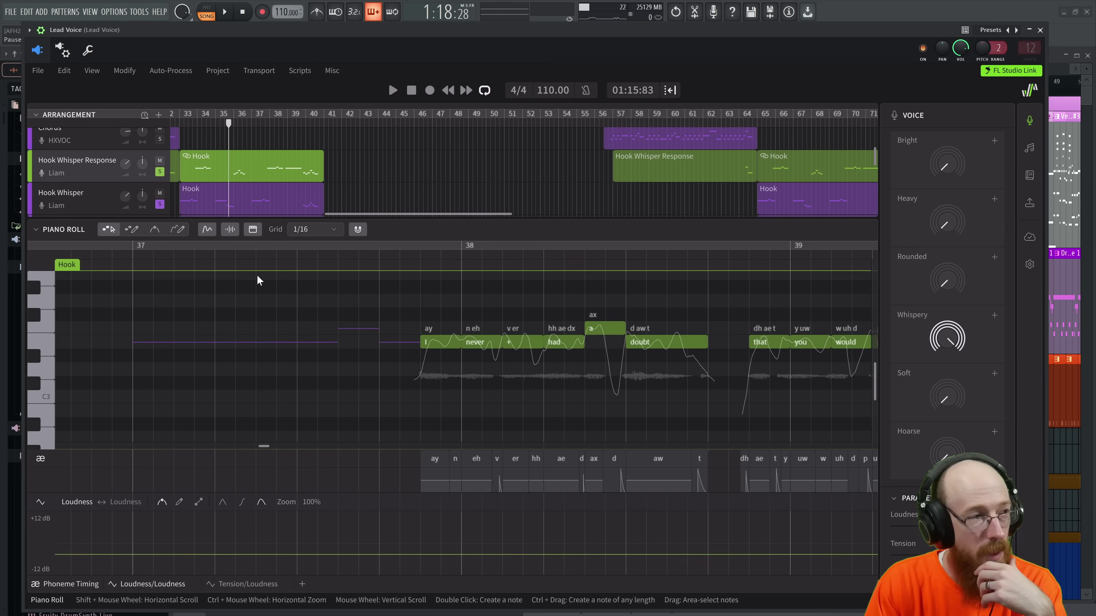
Step: Turn off solo on the Hook Whisper Response and Hook Whisper tracks
left_click(161, 172)
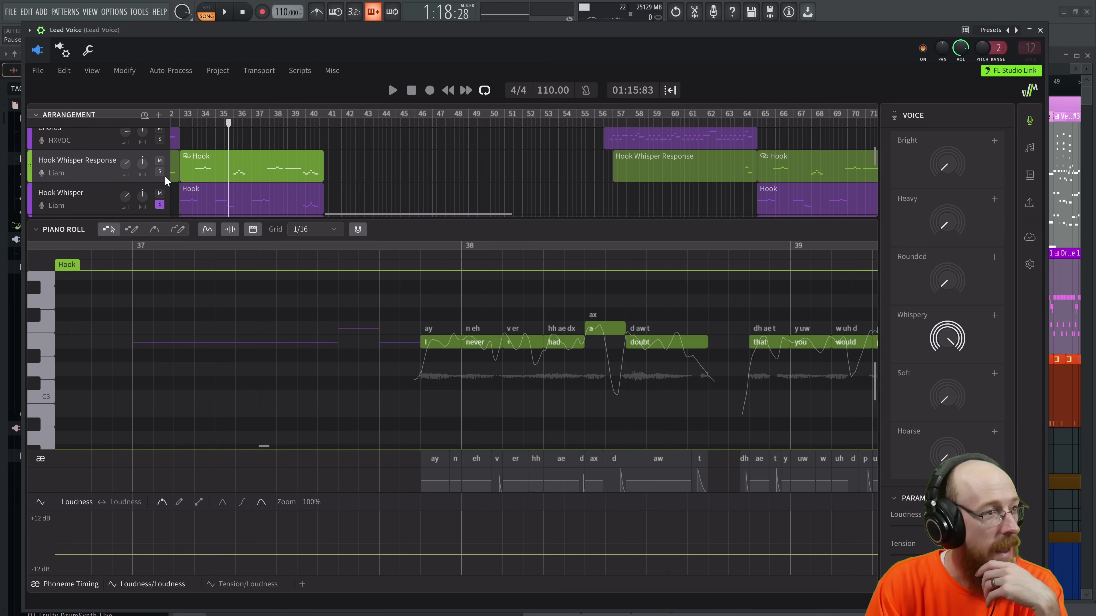
left_click(161, 205)
scroll(149, 196, "down", 1)
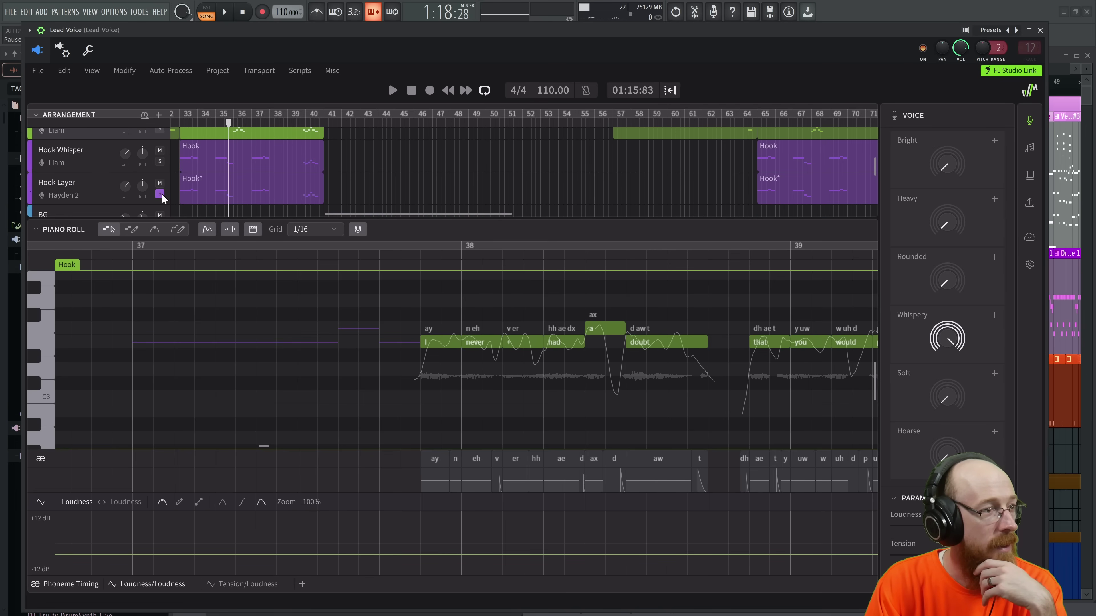
scroll(101, 169, "up", 5)
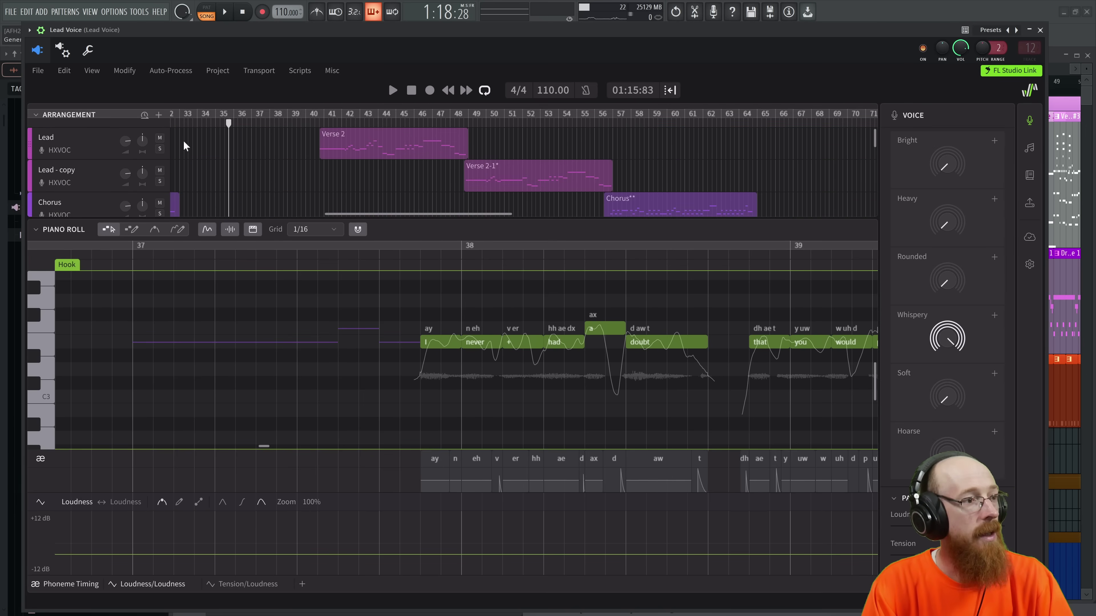
Step: Play the hook section from bar 33 to hear the vocal layers in the full arrangement
left_click(182, 117)
key("space")
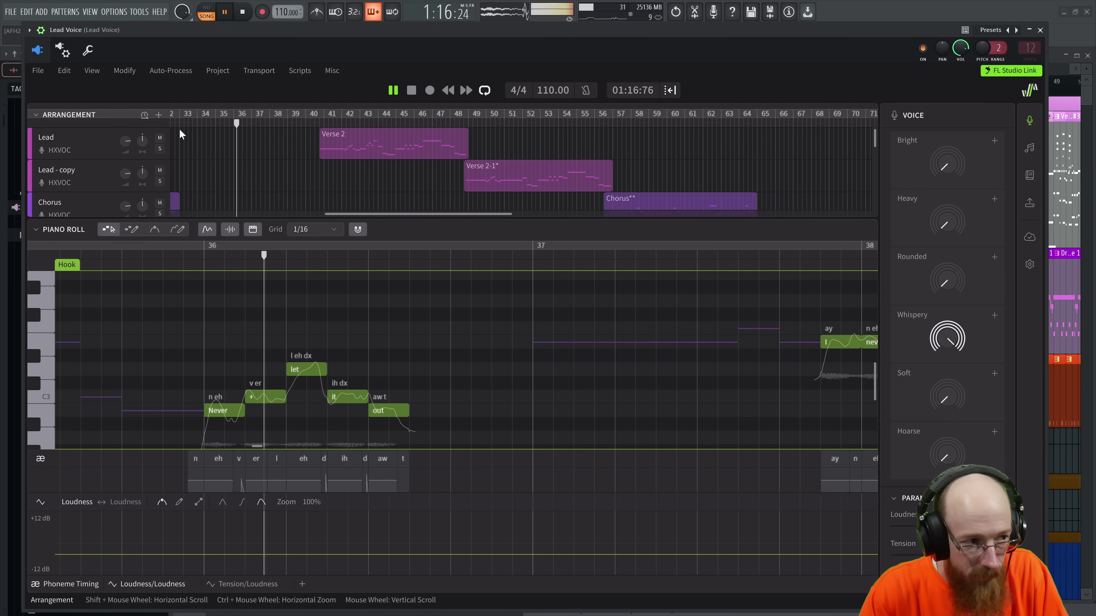
key("space")
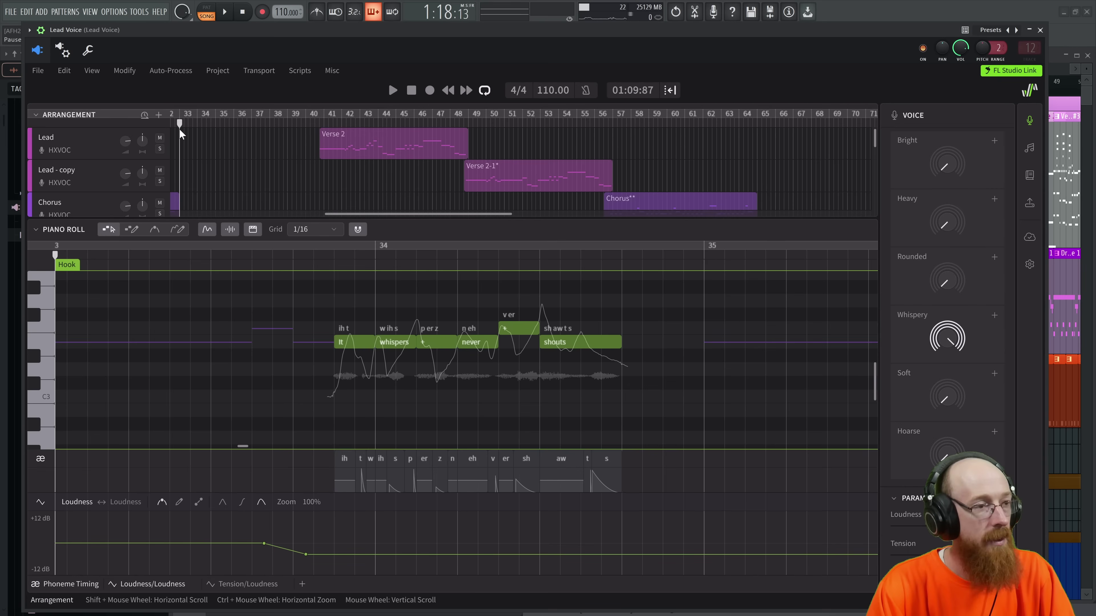
Step: Bring the first verse and chorus into view, open the Chorus* group before the hook and review its notes in bars 25 and 26
scroll(372, 177, "down", 2)
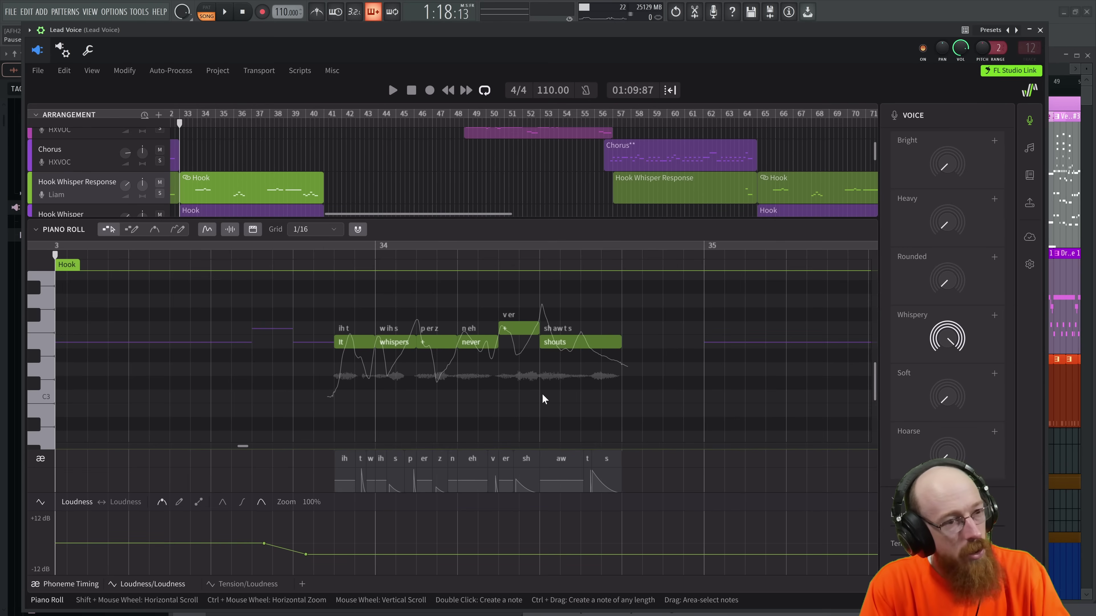
scroll(499, 392, "down", 1)
scroll(500, 392, "up", 3)
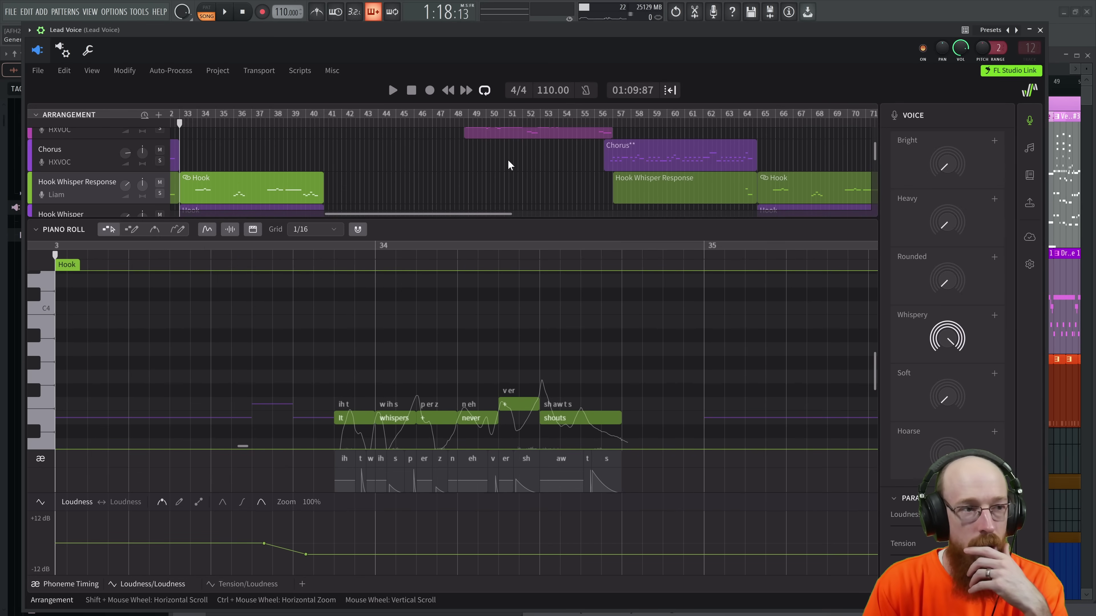
scroll(425, 217, "left", 5)
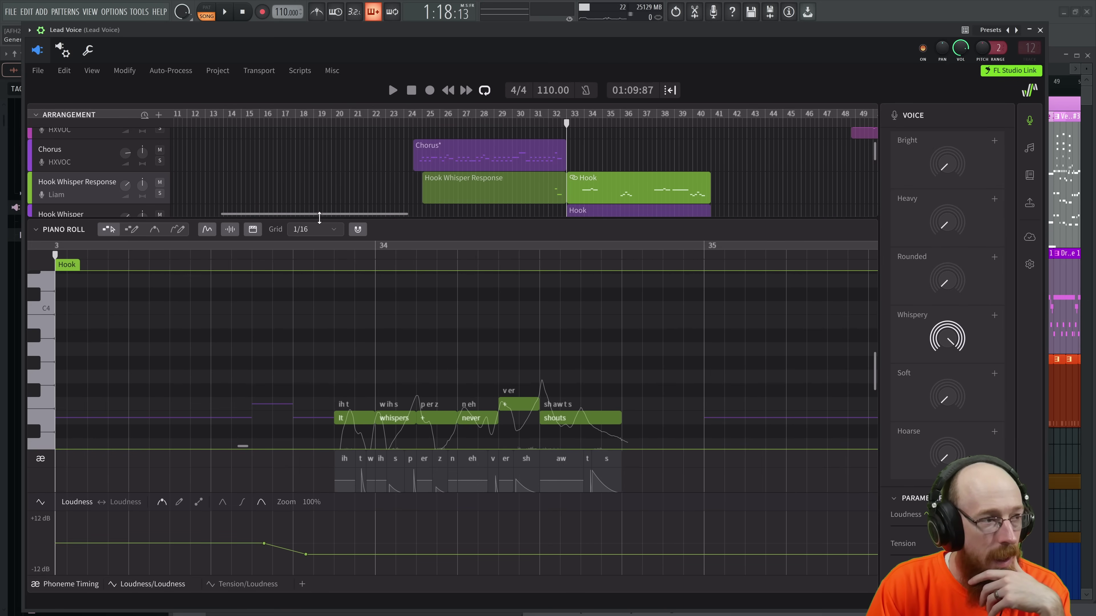
left_click_drag(319, 215, 297, 214)
scroll(500, 173, "up", 3)
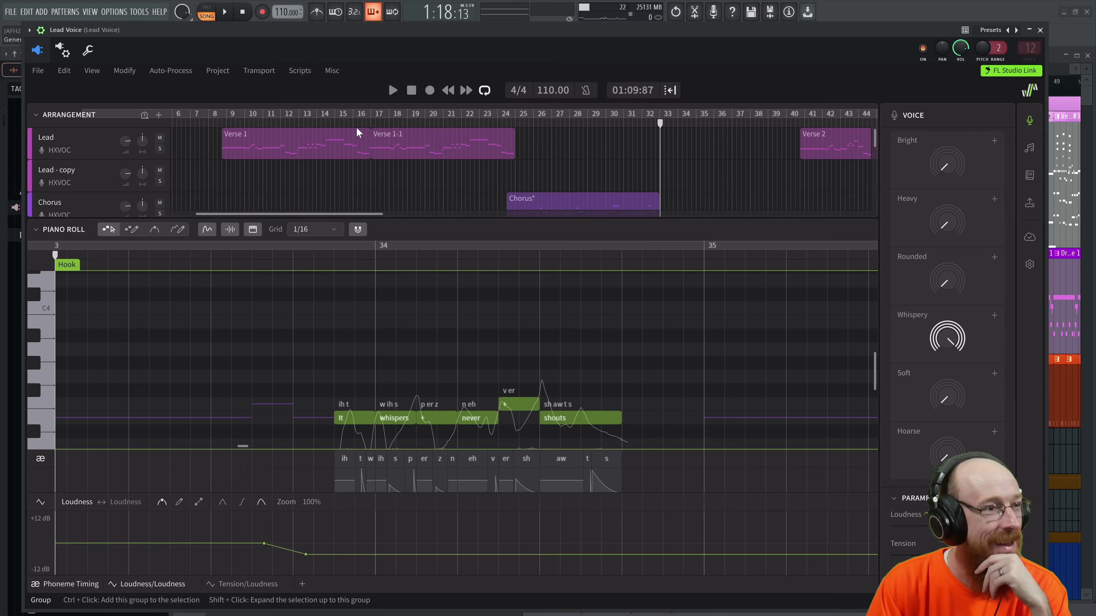
left_click_drag(368, 120, 371, 119)
scroll(605, 162, "down", 1)
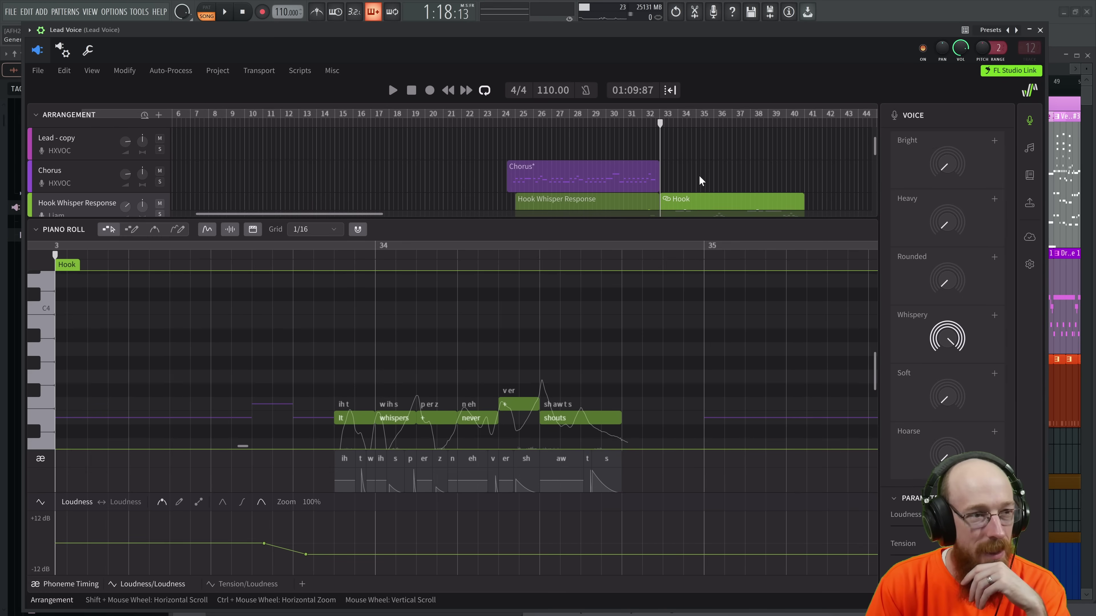
left_click(576, 187)
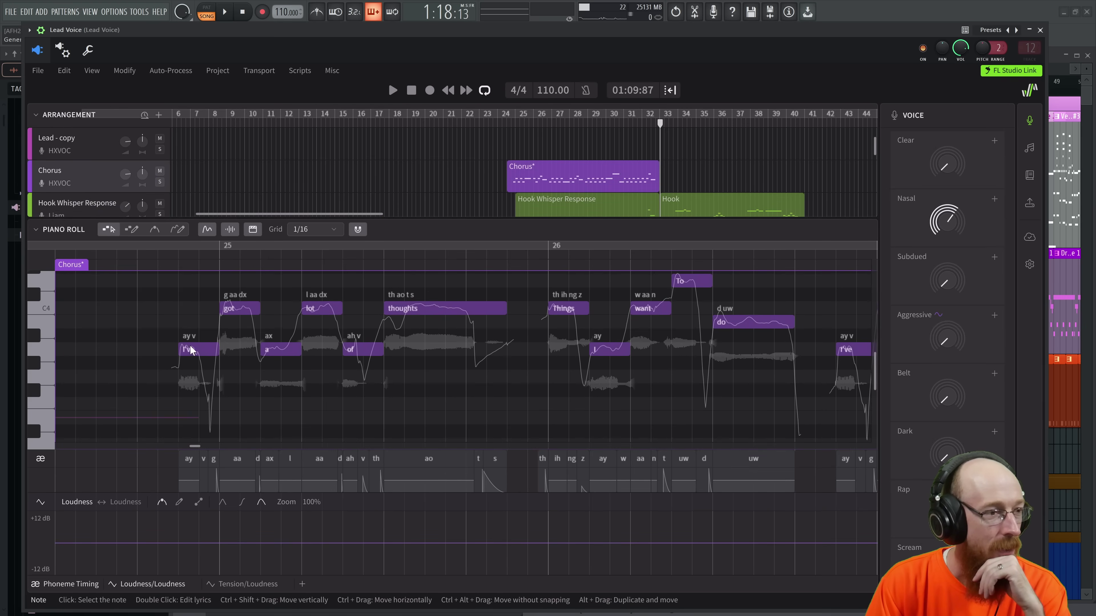
scroll(791, 313, "up", 2)
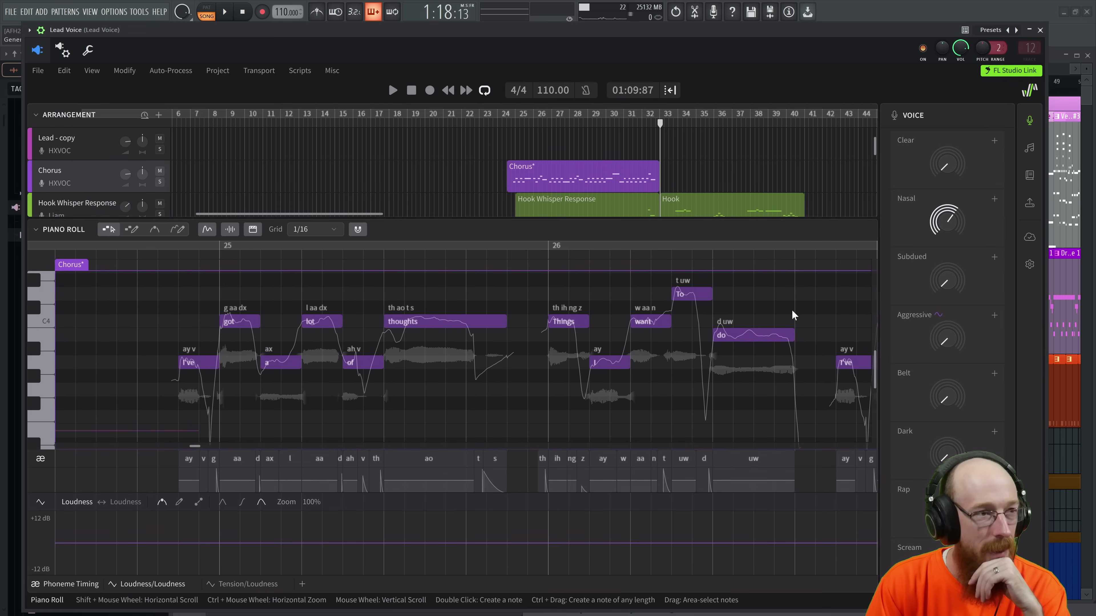
scroll(440, 191, "up", 1)
Step: Open the Lead track's Verse 1-1 group and review its notes and phonemes from bar 17 through bar 22
left_click(447, 146)
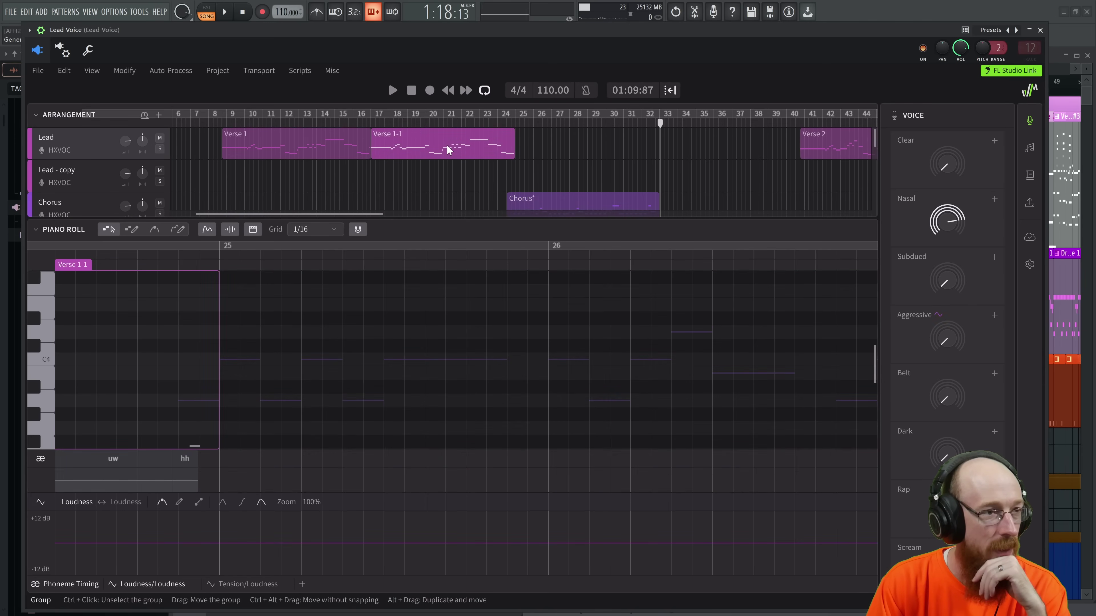
left_click(371, 122)
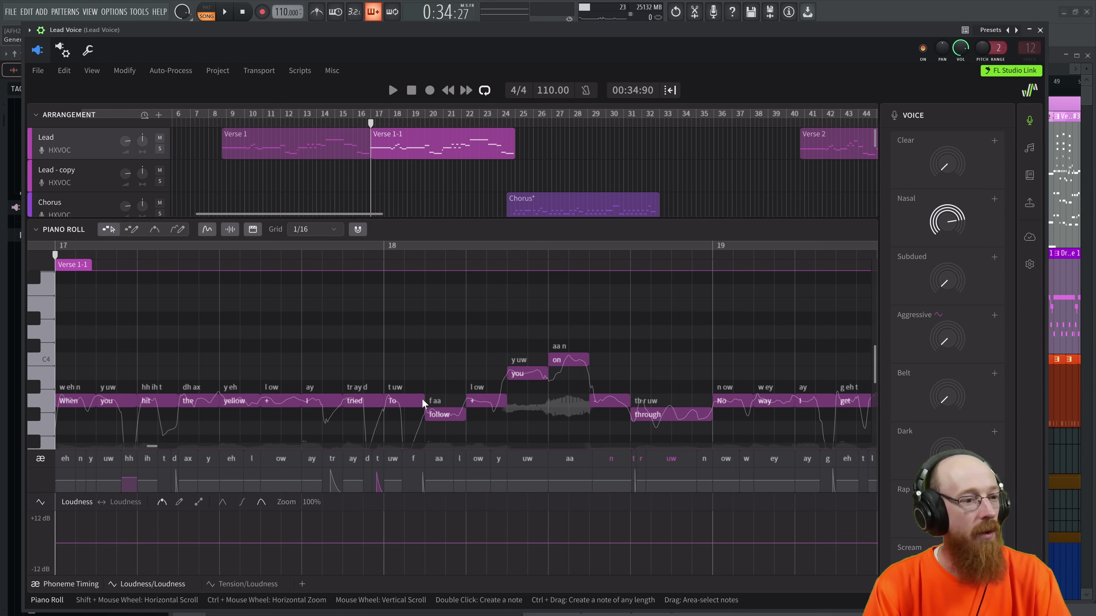
scroll(453, 391, "down", 1)
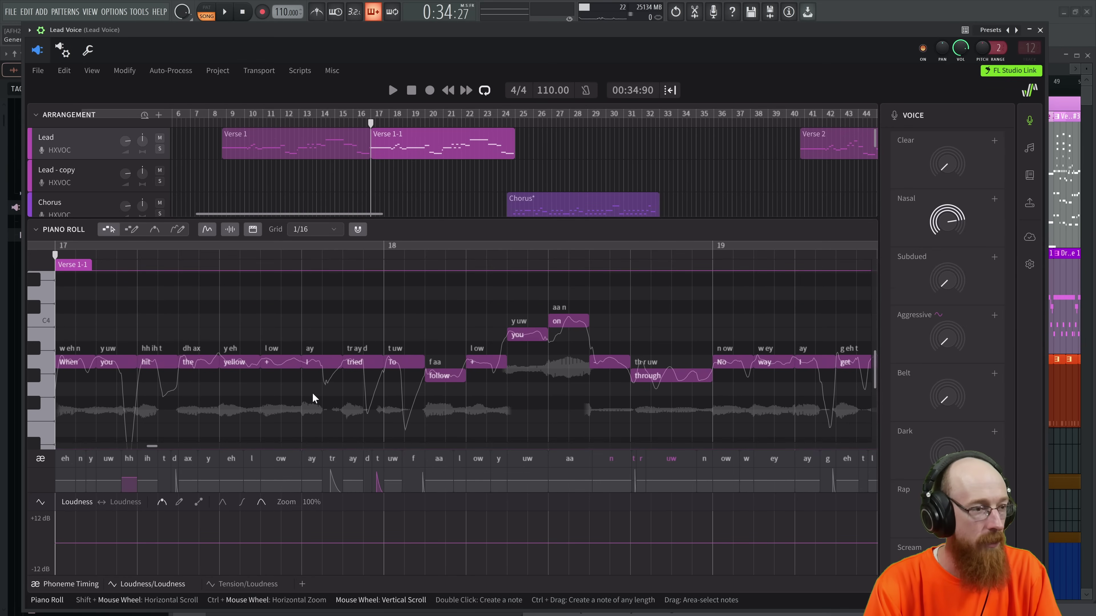
scroll(329, 415, "up", 1)
scroll(232, 402, "left", 3)
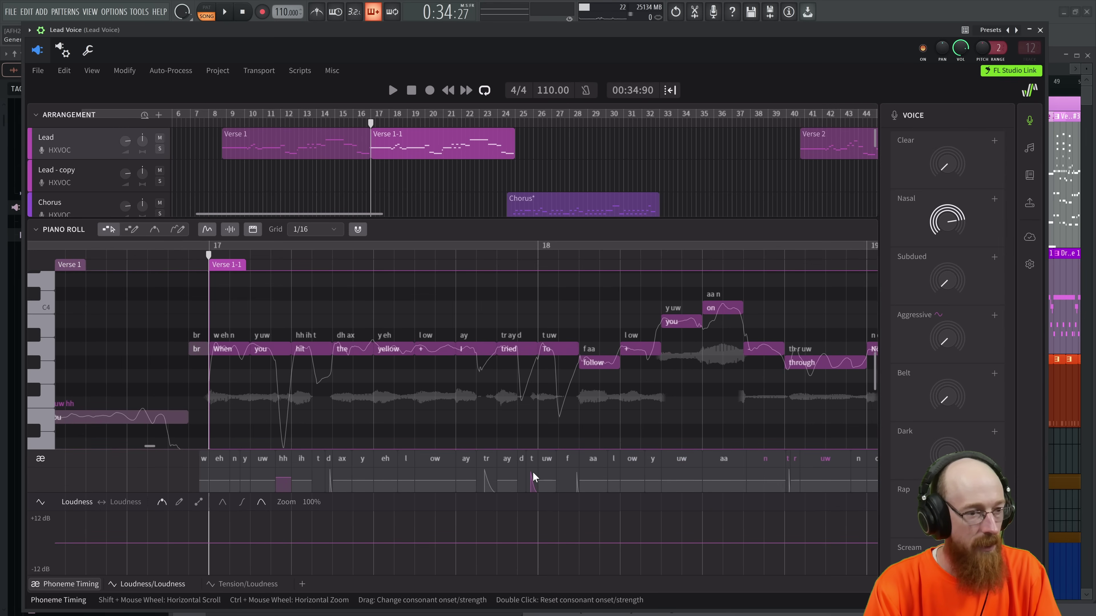
scroll(724, 388, "right", 15)
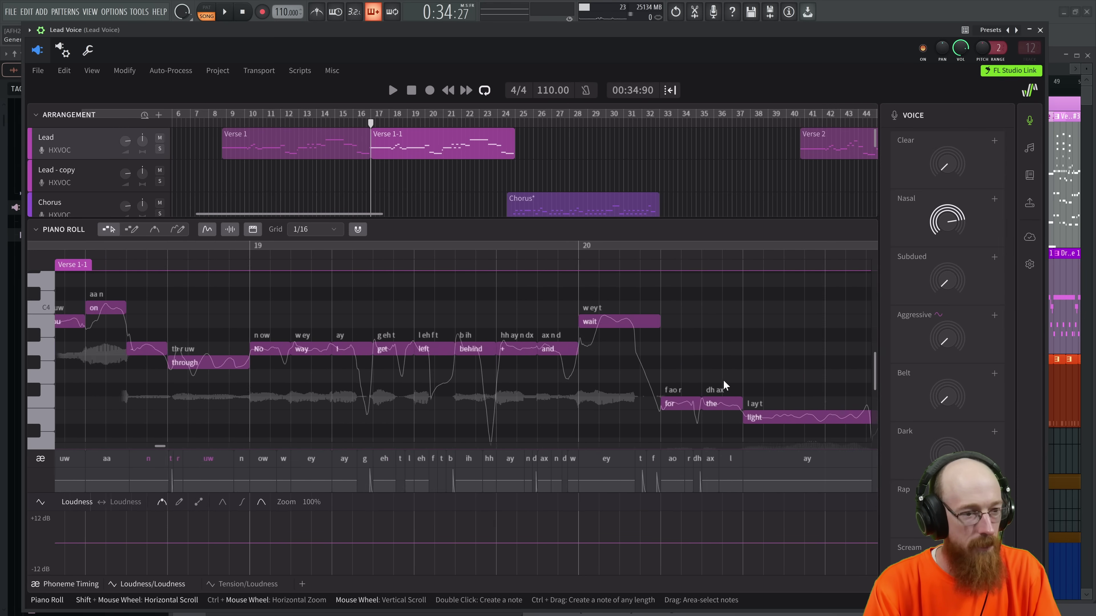
scroll(725, 390, "right", 3)
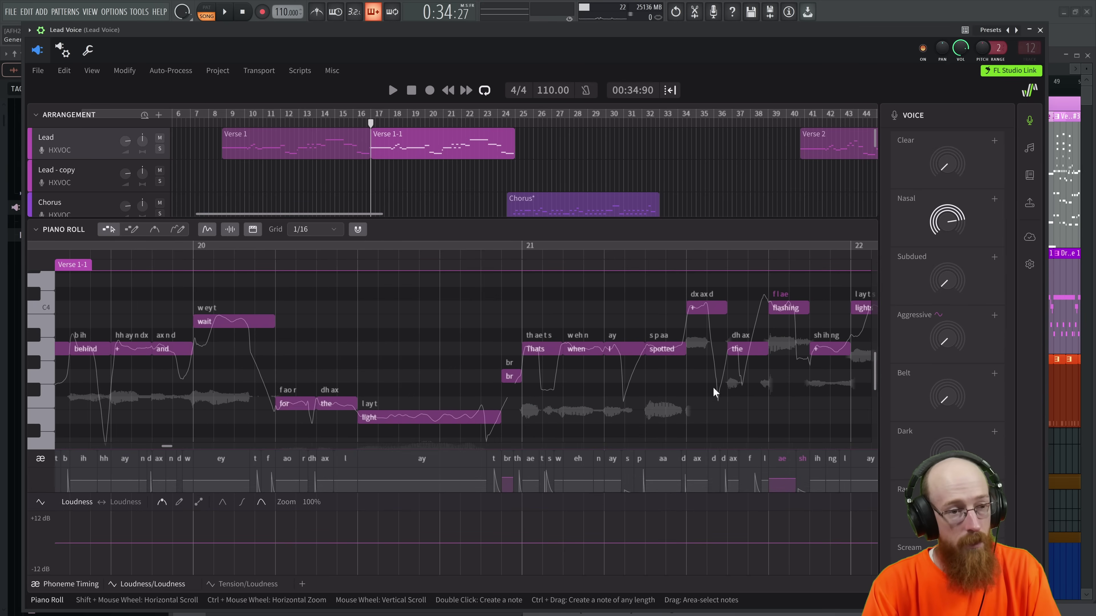
scroll(714, 389, "right", 5)
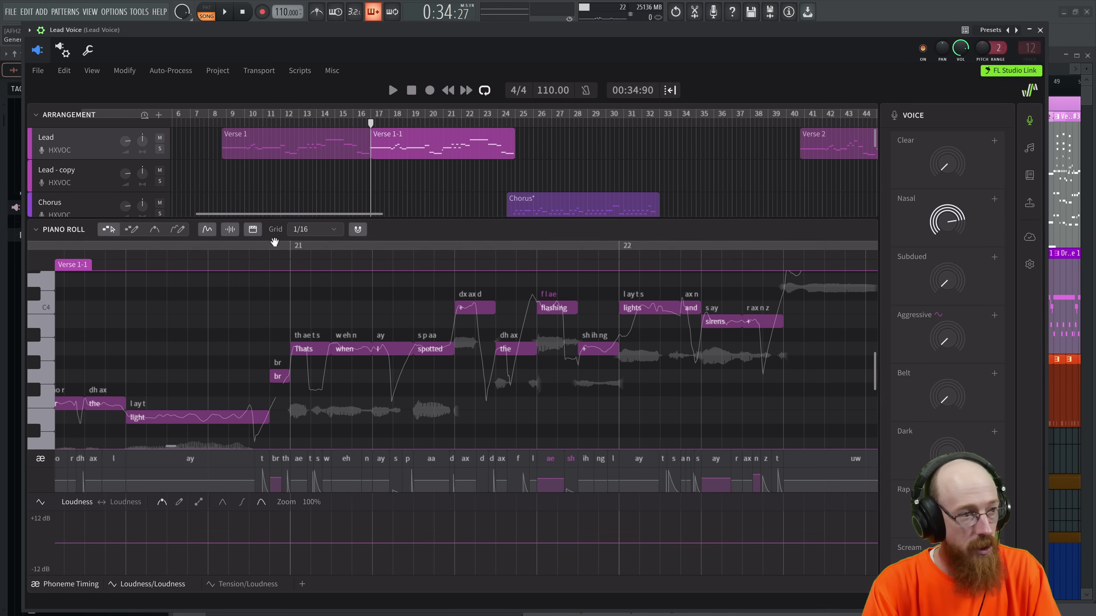
Step: Play the "Thats when I spotted the flashing lights and sirens" phrase from bar 21 and examine the phonemes of "flashing"
left_click(295, 259)
key("space")
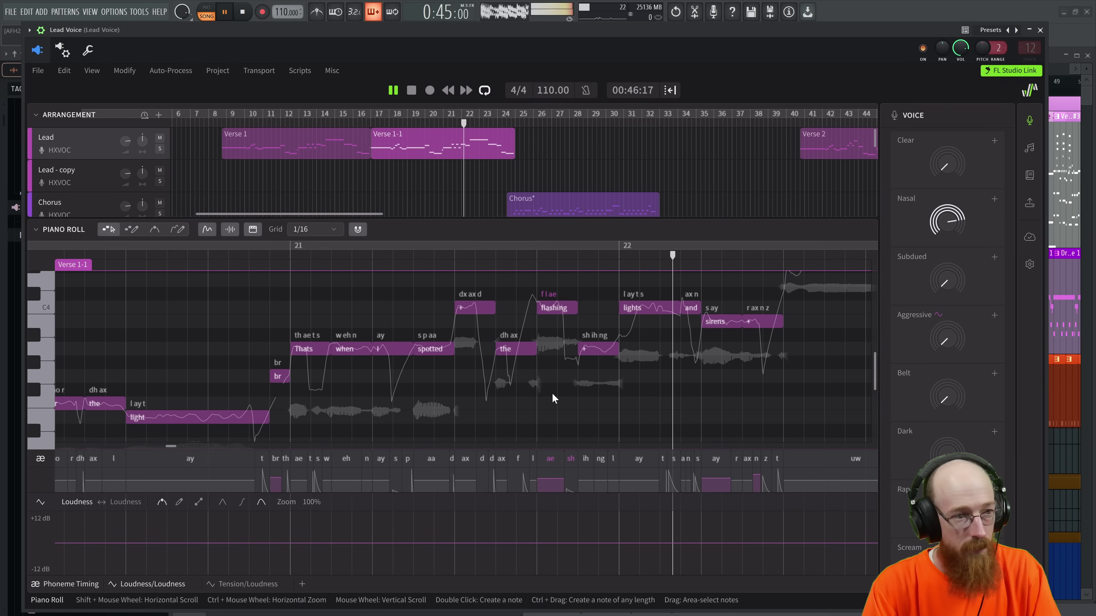
key("space")
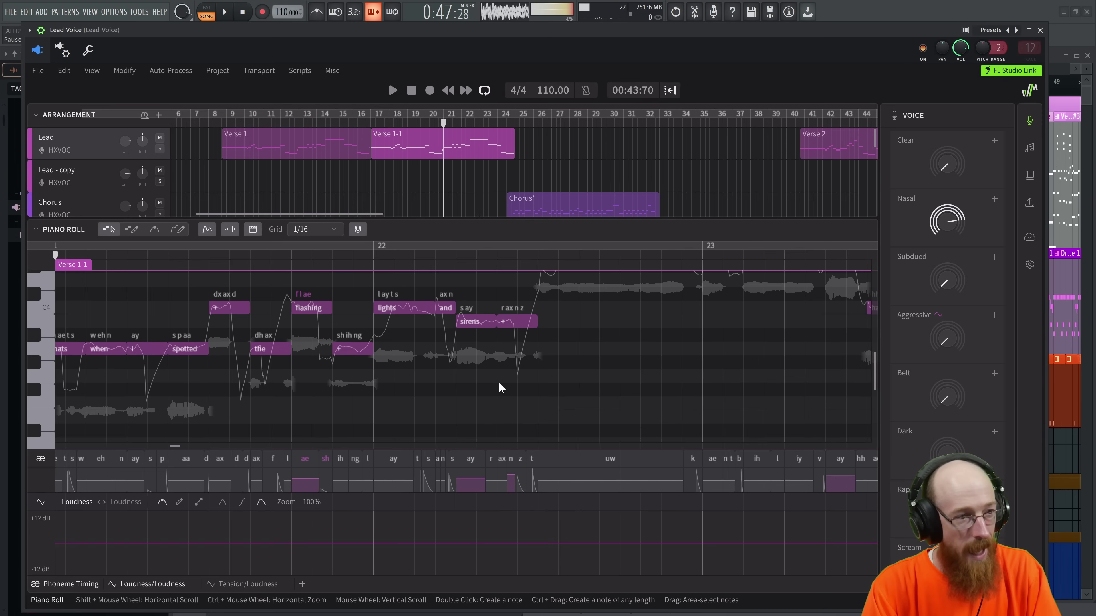
scroll(321, 332, "left", 3)
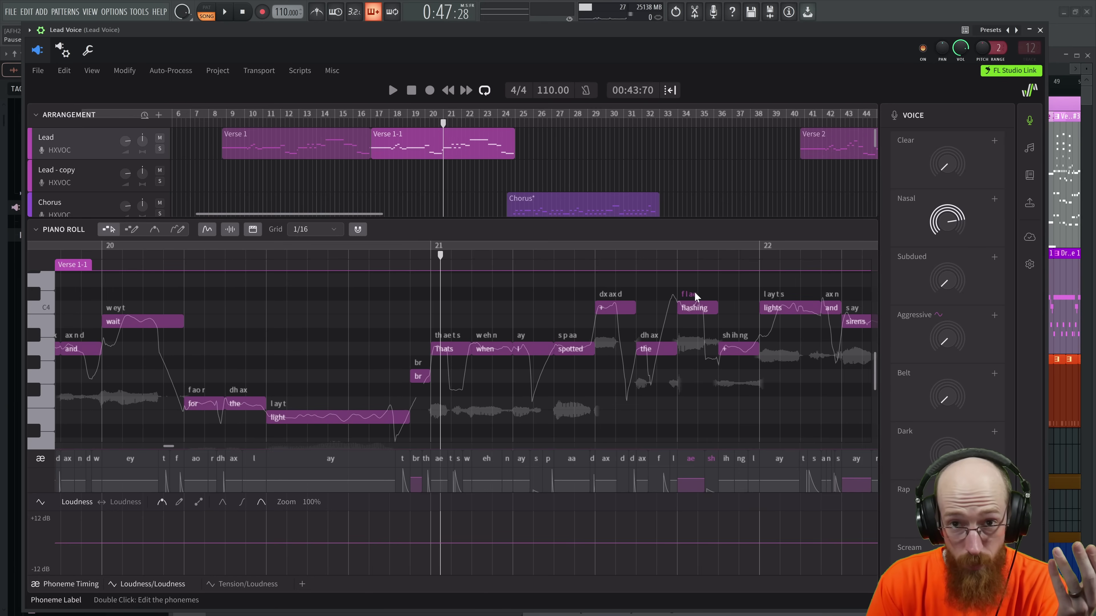
scroll(627, 374, "down", 1)
scroll(628, 375, "up", 1)
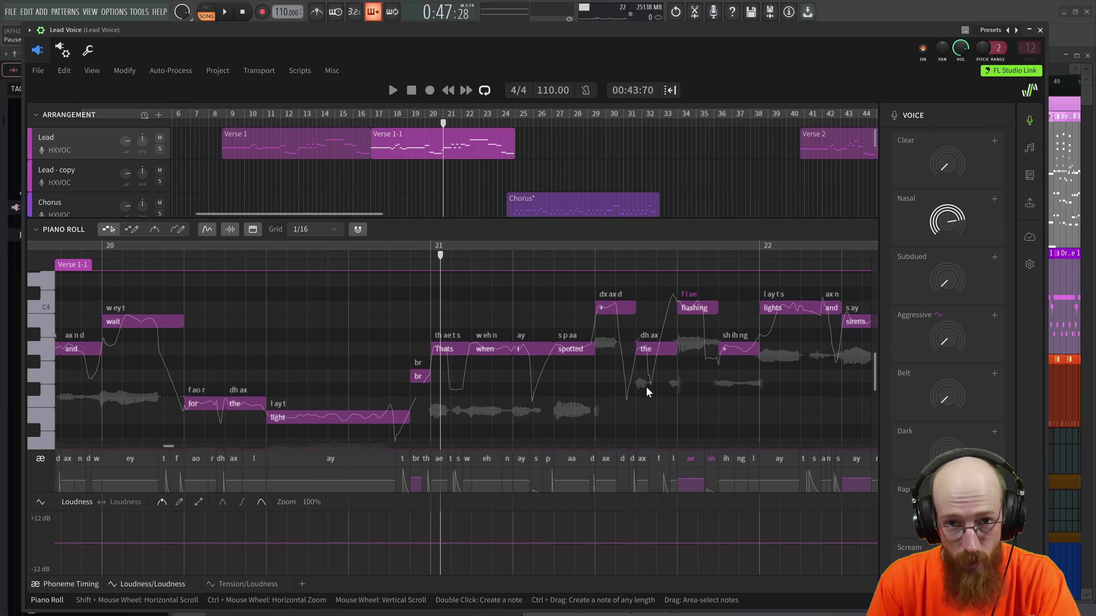
Step: Review the Verse 1-1 notes in bars 22 to 24 and play the "Can't believe I have to pay" phrase from bar 23
scroll(648, 386, "right", 6)
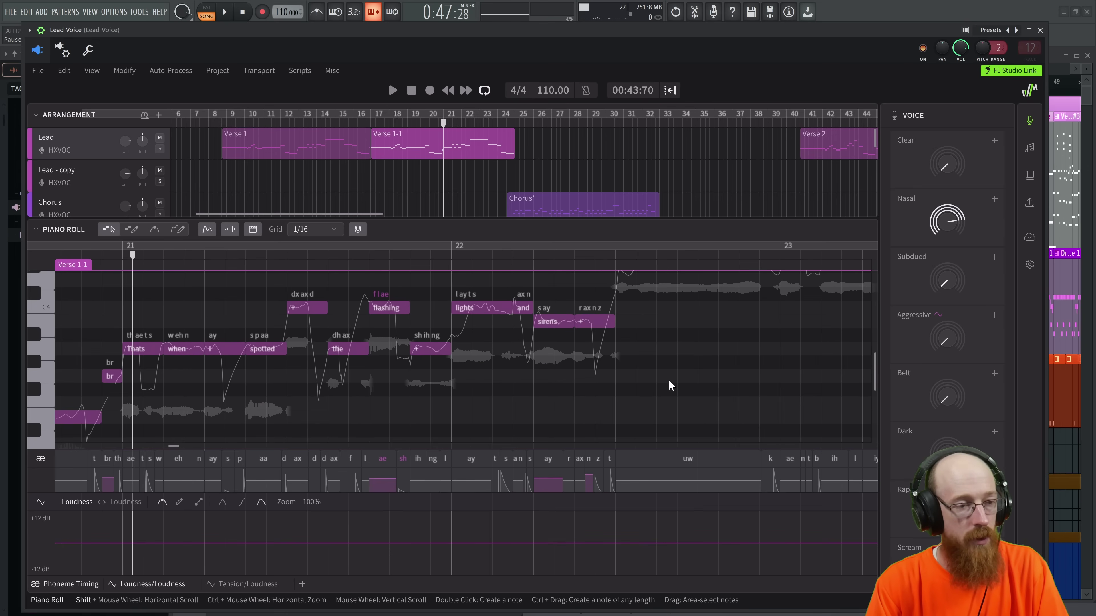
scroll(668, 380, "up", 1)
scroll(693, 381, "right", 3)
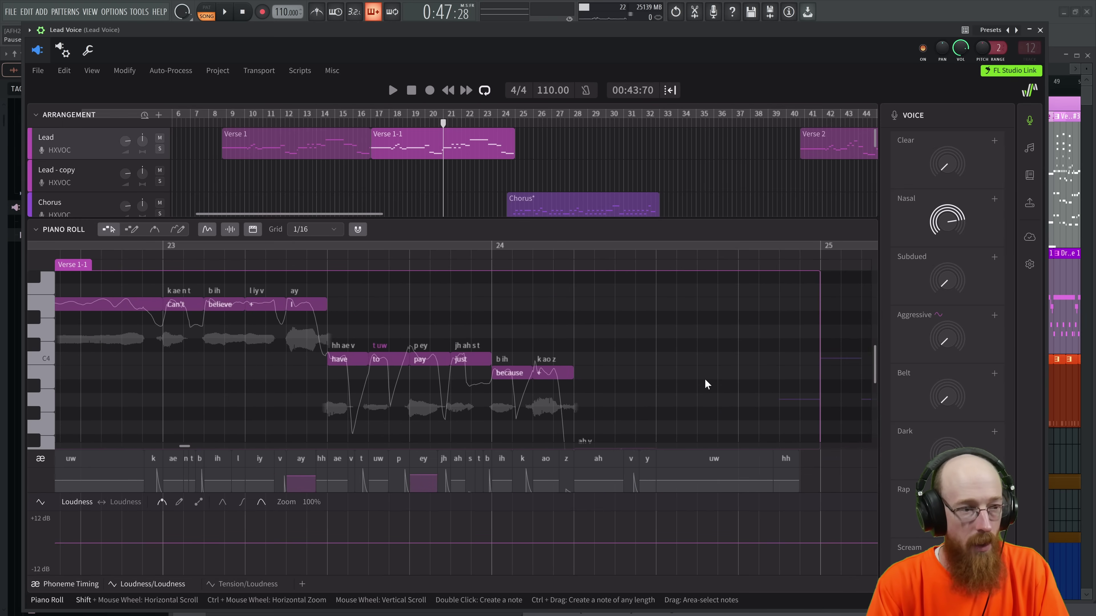
scroll(705, 379, "left", 2)
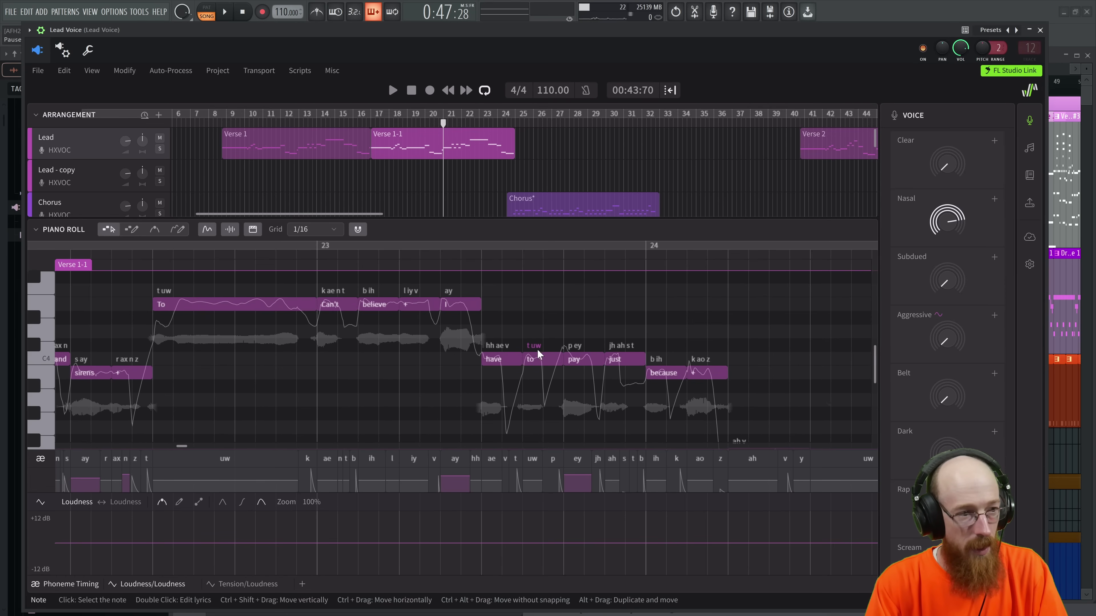
left_click(320, 256)
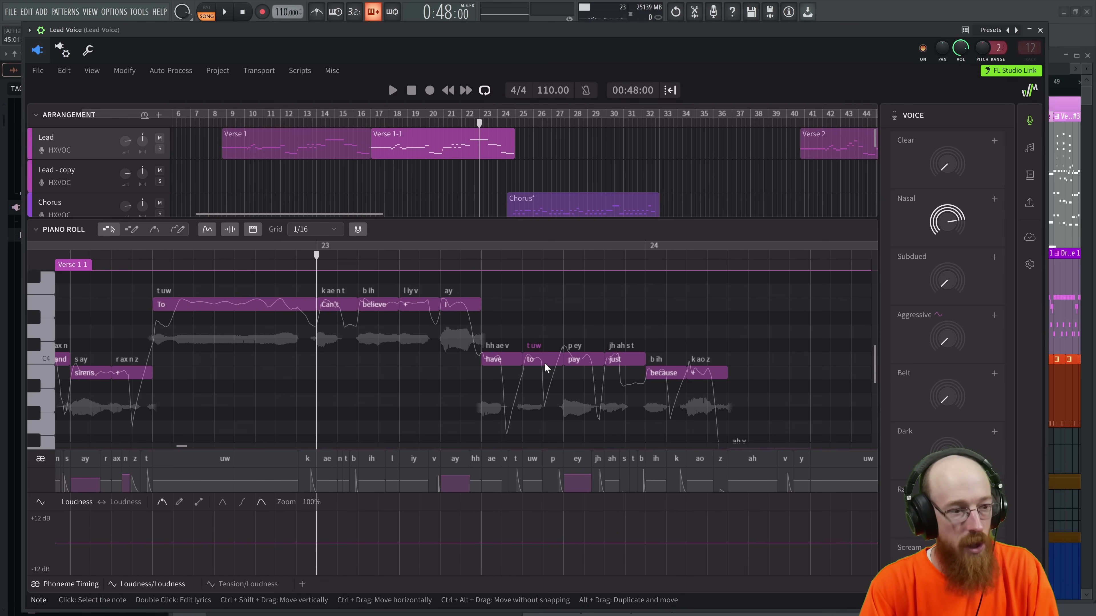
key("space")
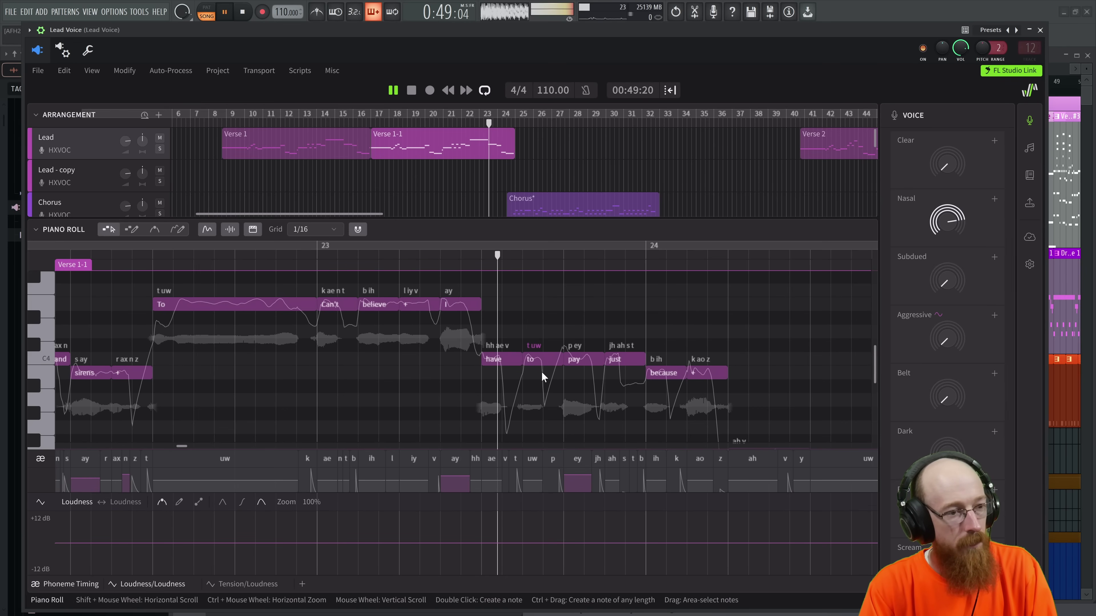
key("space")
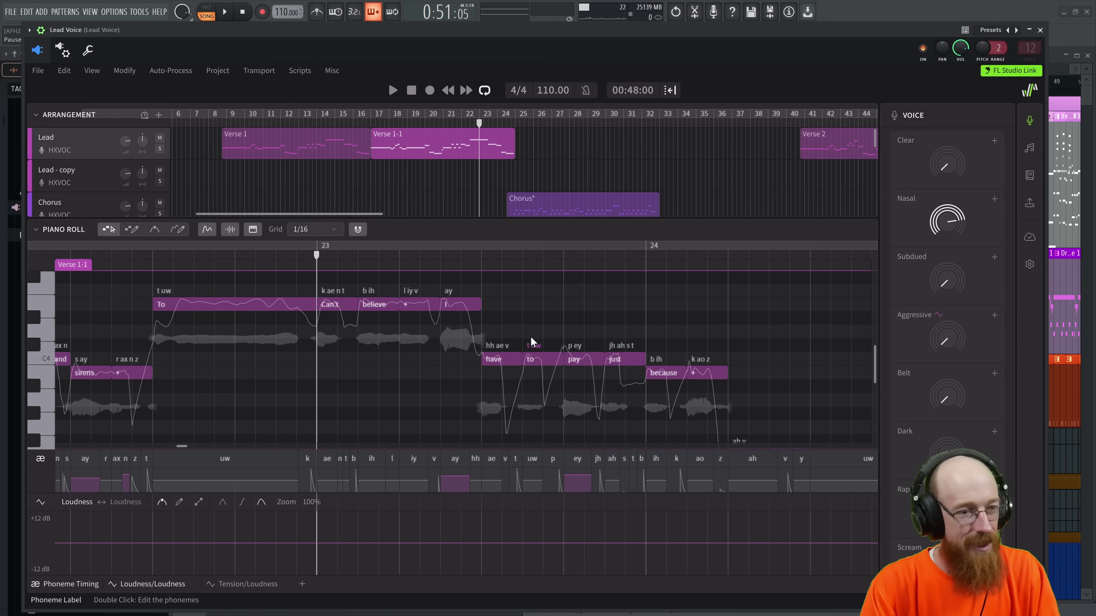
Step: Review the Verse 1-1 notes back to bar 17, including the preceding Verse 1 notes from bar 13
scroll(576, 290, "right", 5)
scroll(570, 302, "left", 15)
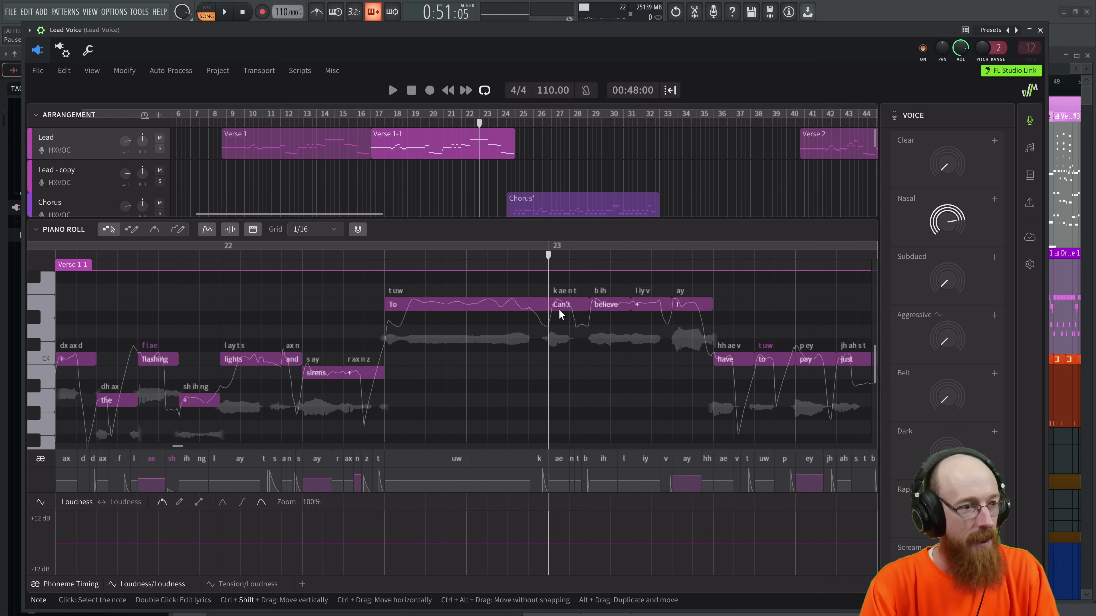
scroll(574, 339, "left", 5)
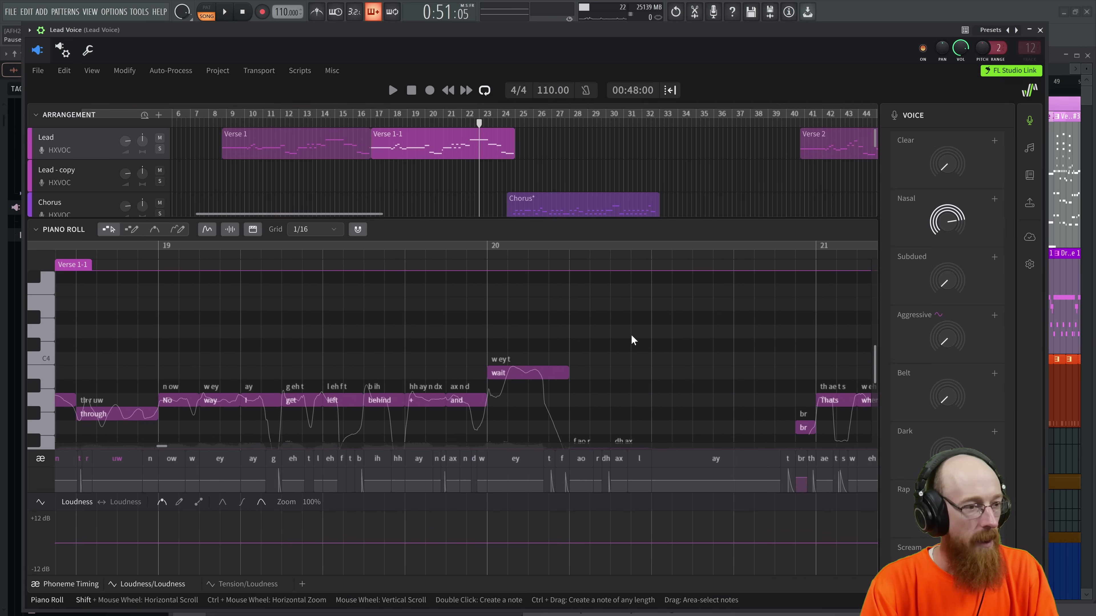
scroll(632, 338, "left", 2)
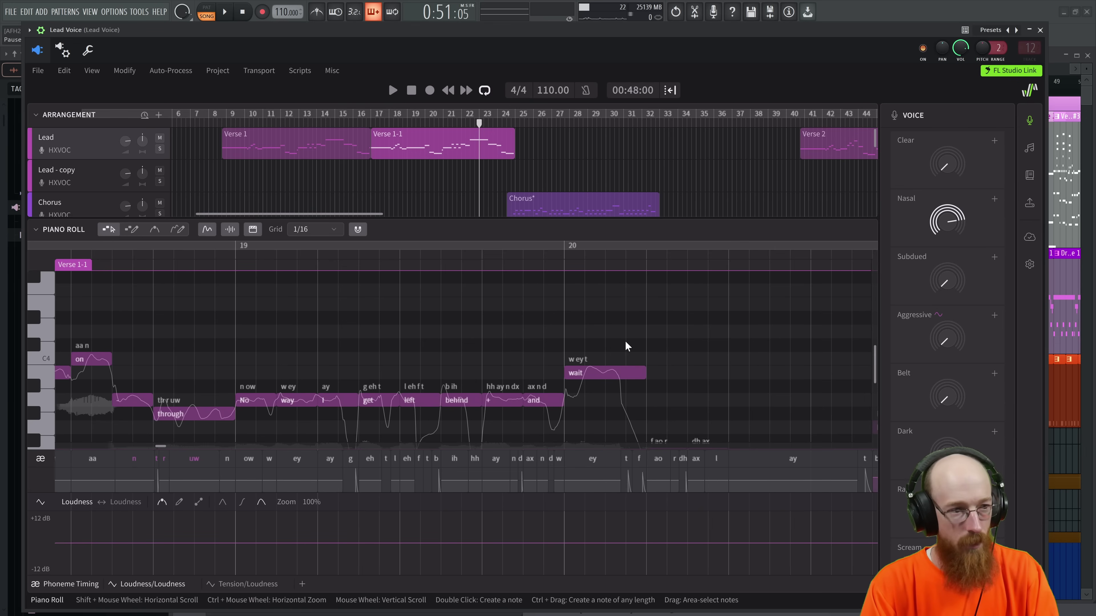
scroll(627, 341, "left", 8)
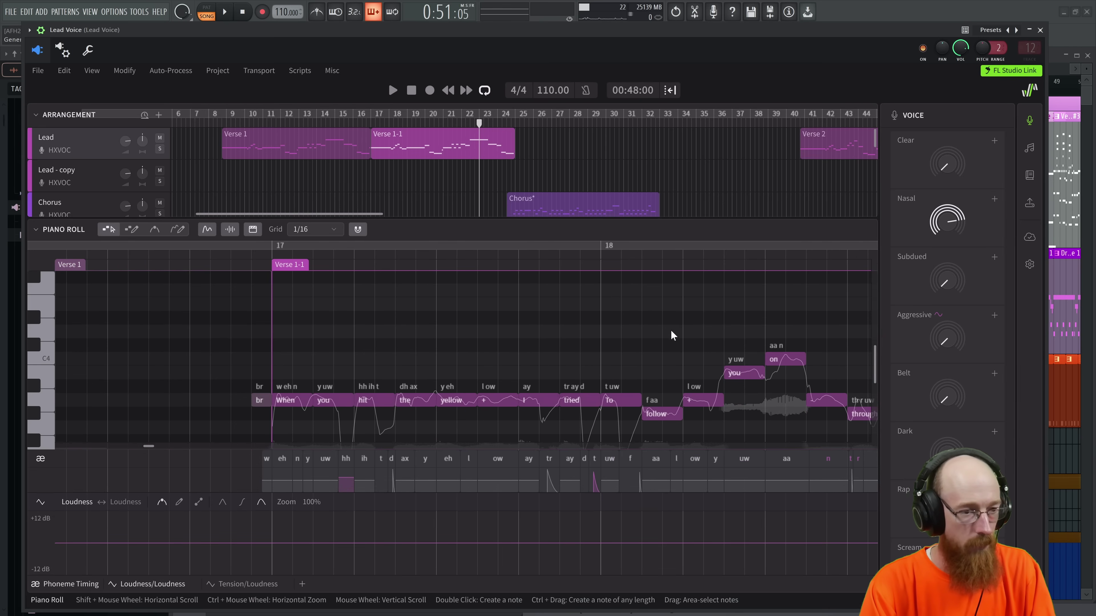
scroll(660, 330, "down", 2)
scroll(630, 335, "down", 4, "ctrl")
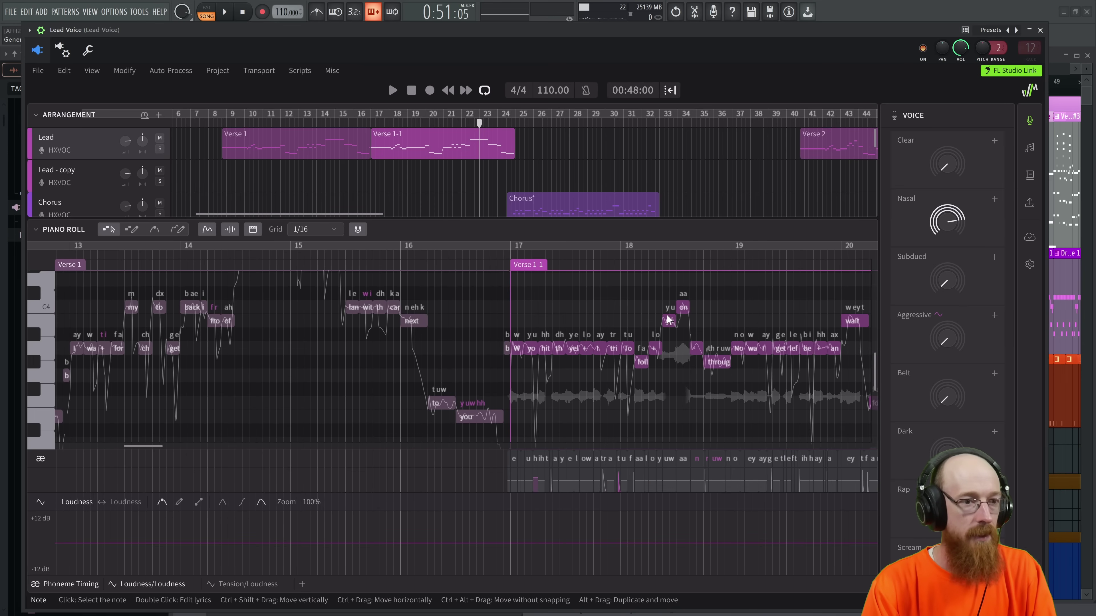